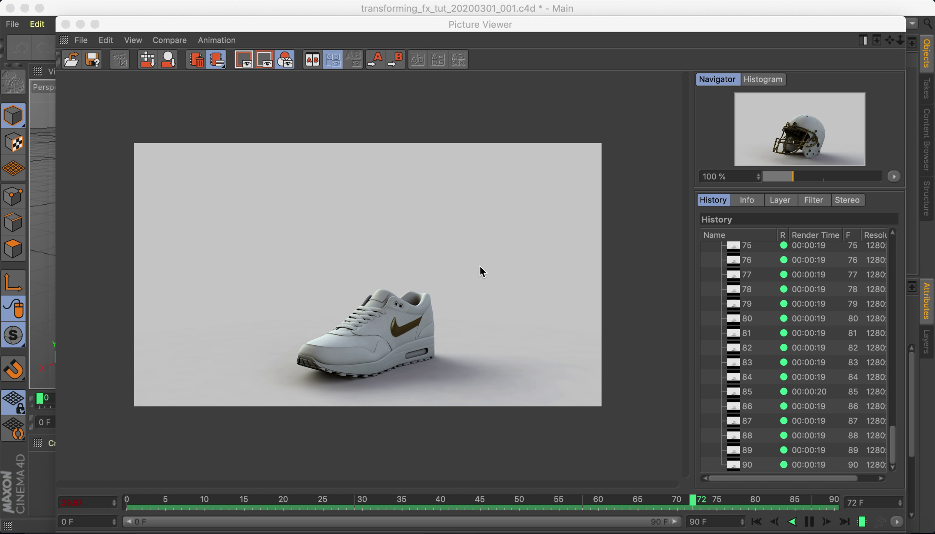
# Play the helmet-to-shoe render in the Picture Viewer, rewind to frame one, and minimize it
pyautogui.click(809, 521)
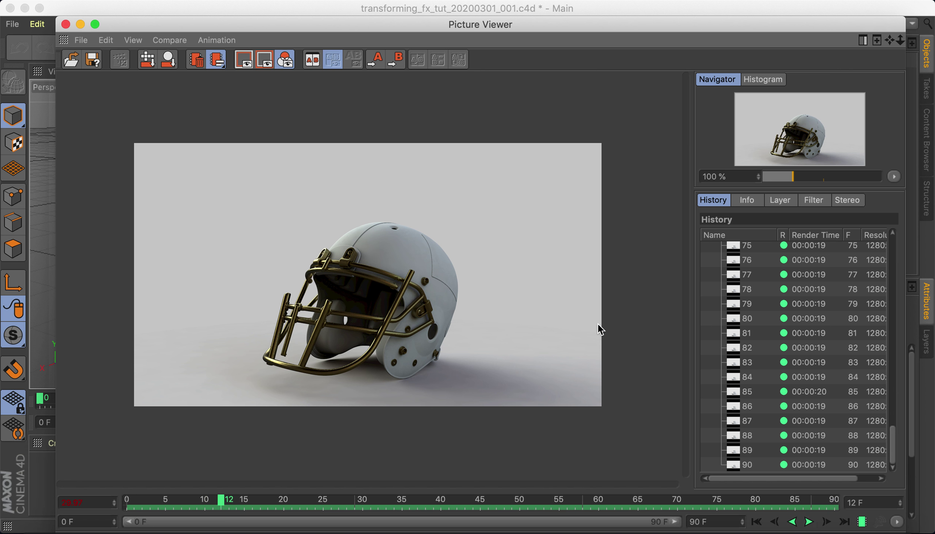
pyautogui.click(808, 521)
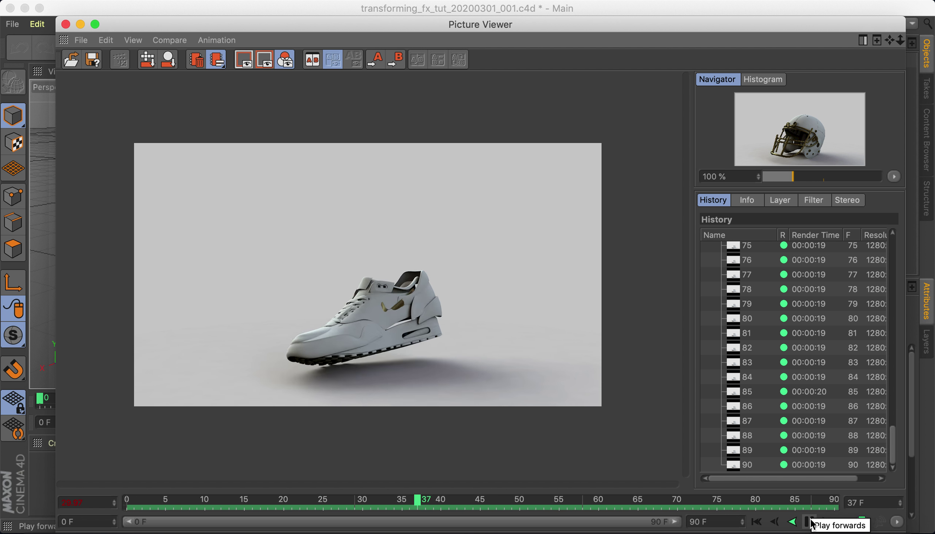
pyautogui.click(810, 522)
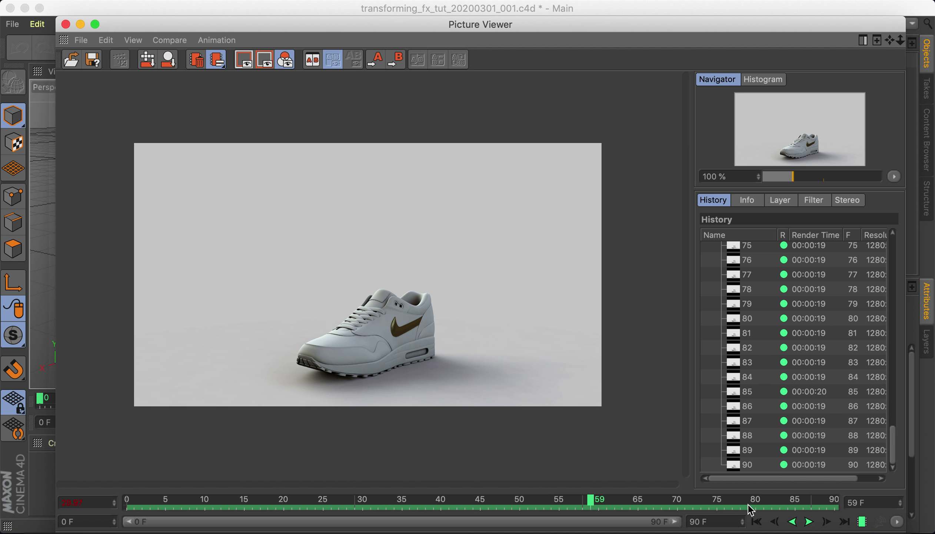
pyautogui.click(757, 522)
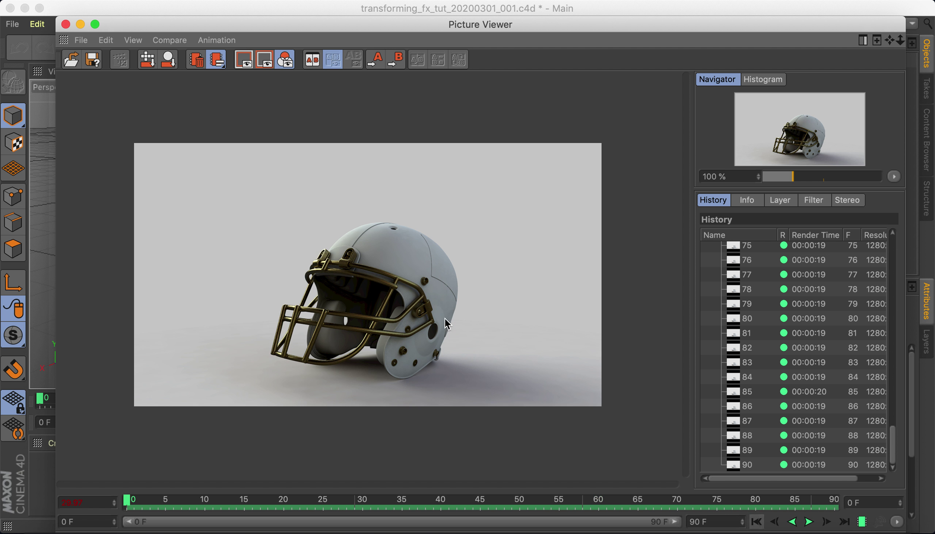
pyautogui.click(82, 24)
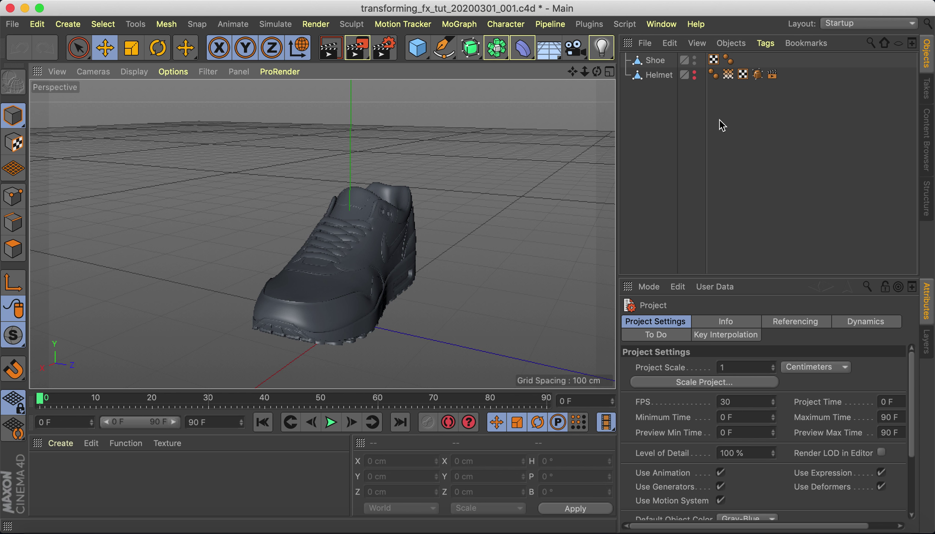
# Select Shoe and Helmet, toggling Helmet's viewport visibility on and back off
pyautogui.click(657, 61)
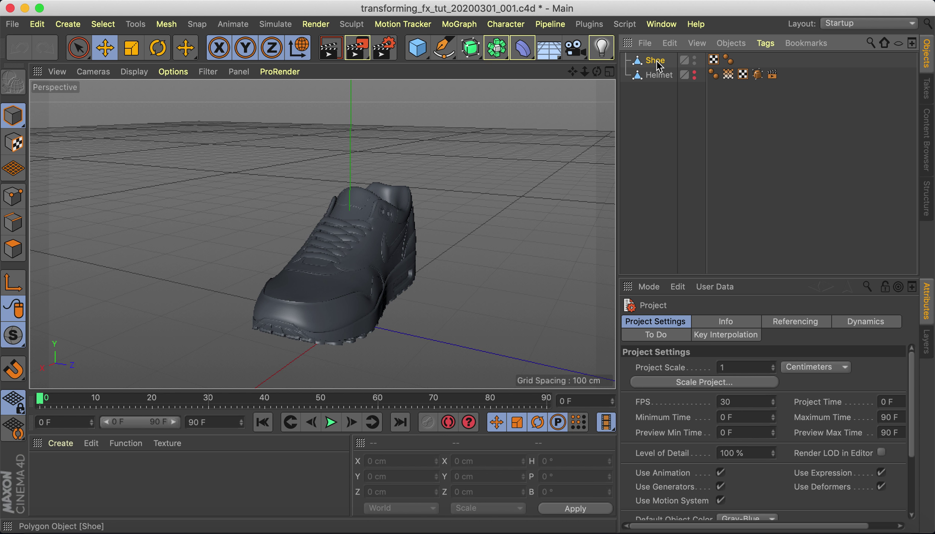
pyautogui.click(660, 75)
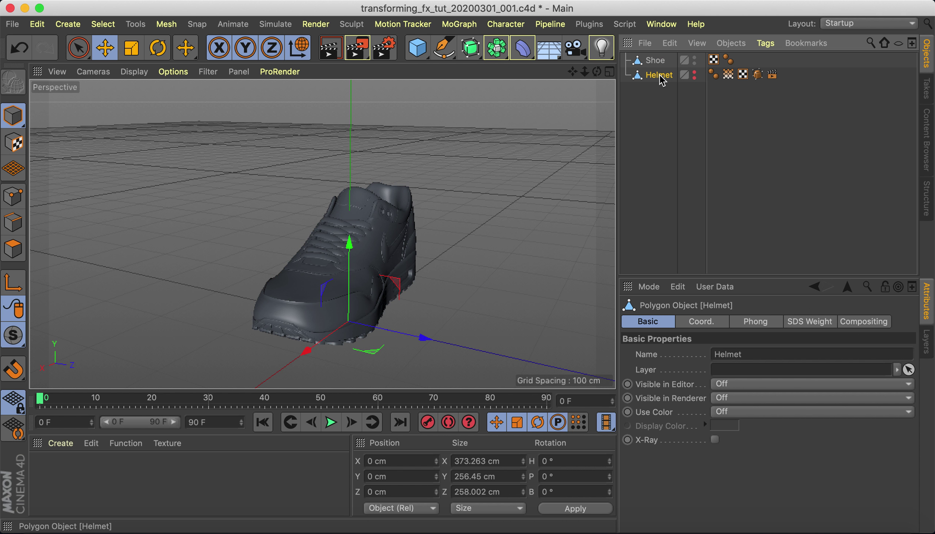
pyautogui.click(694, 72)
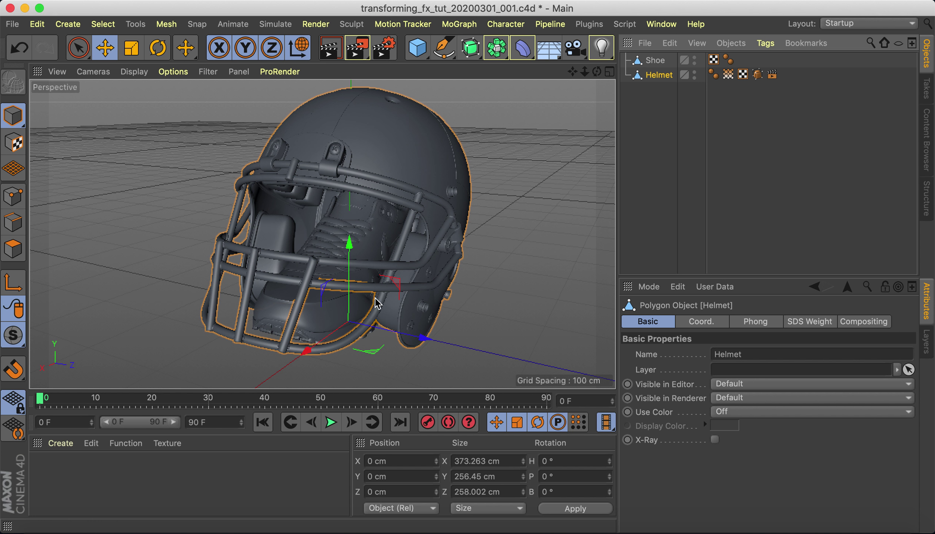
pyautogui.click(694, 73)
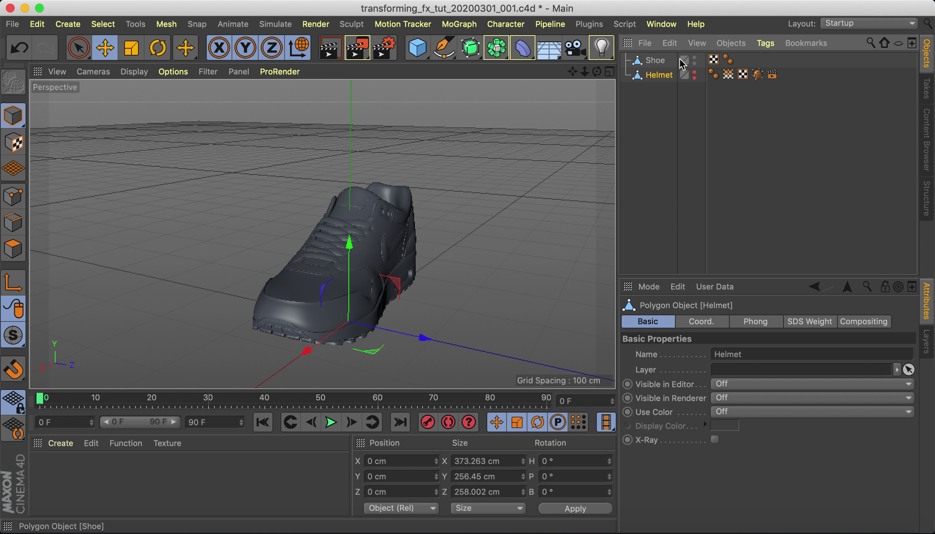
pyautogui.click(660, 61)
pyautogui.click(657, 76)
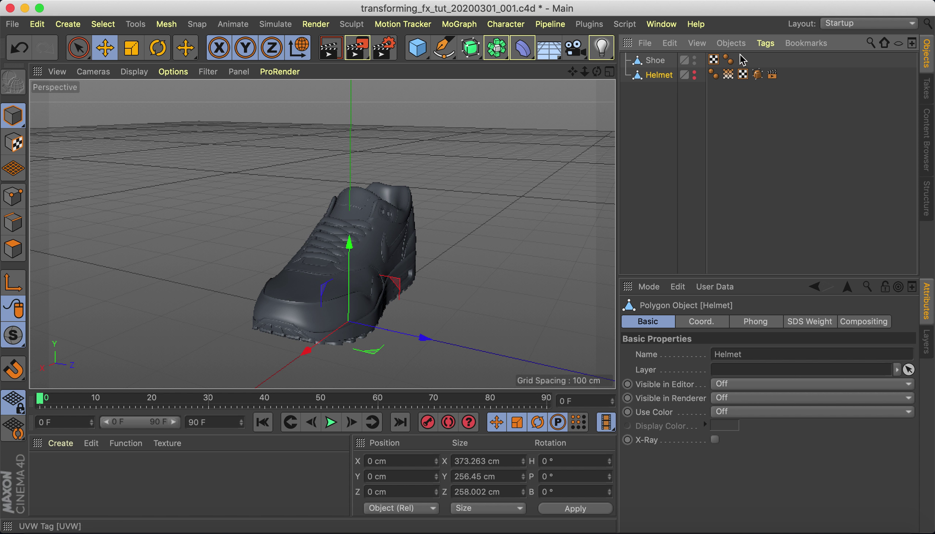
# Browse the Simulation Tags list for the Helmet, then reopen the Picture Viewer from the Dock
pyautogui.click(766, 43)
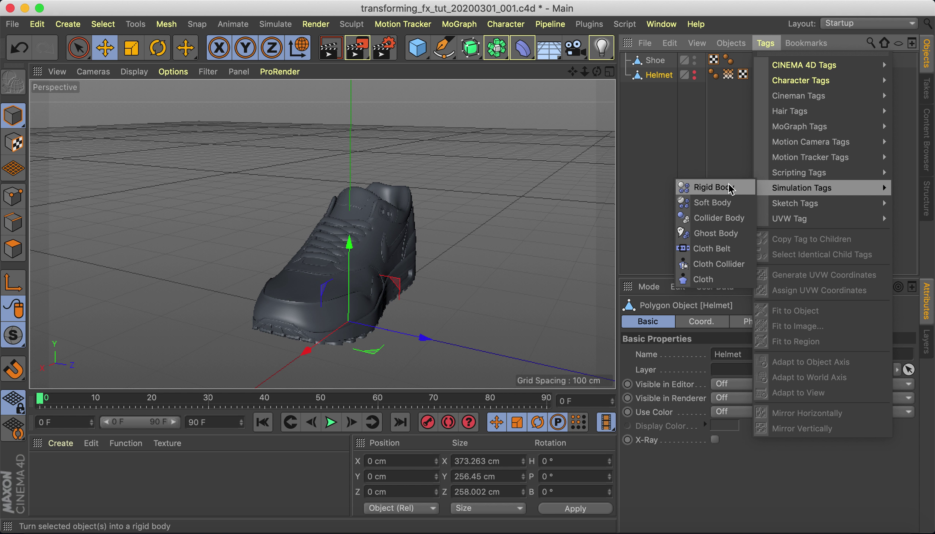
pyautogui.moveTo(801, 188)
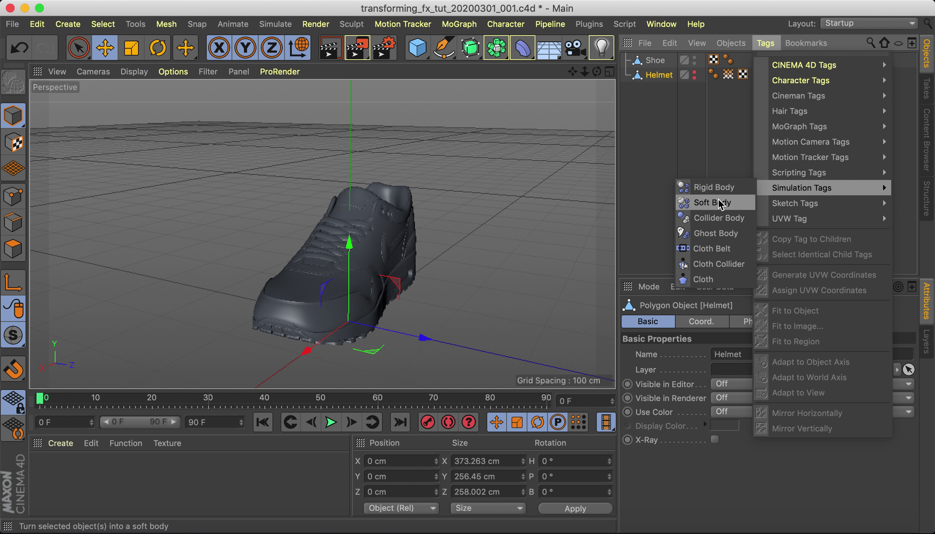
pyautogui.click(713, 203)
pyautogui.click(680, 116)
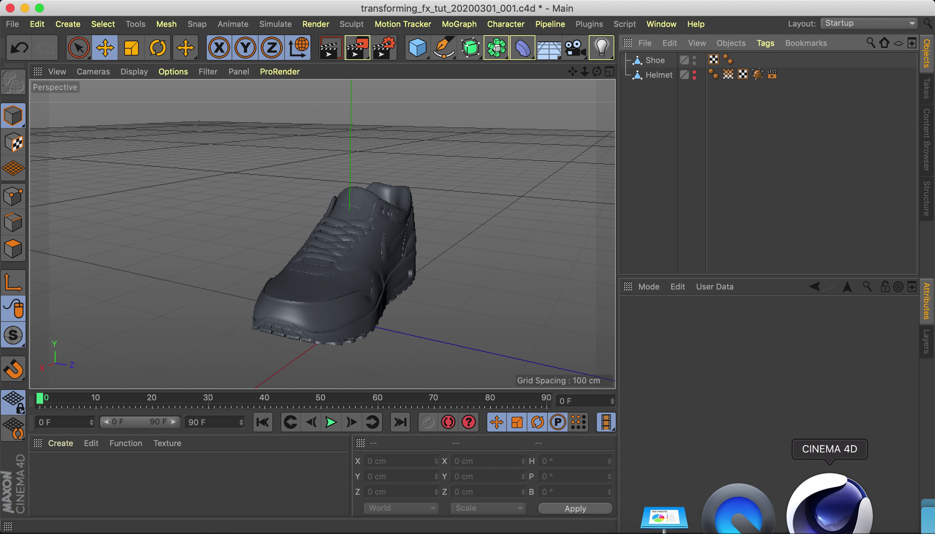
pyautogui.rightClick(830, 506)
pyautogui.click(777, 351)
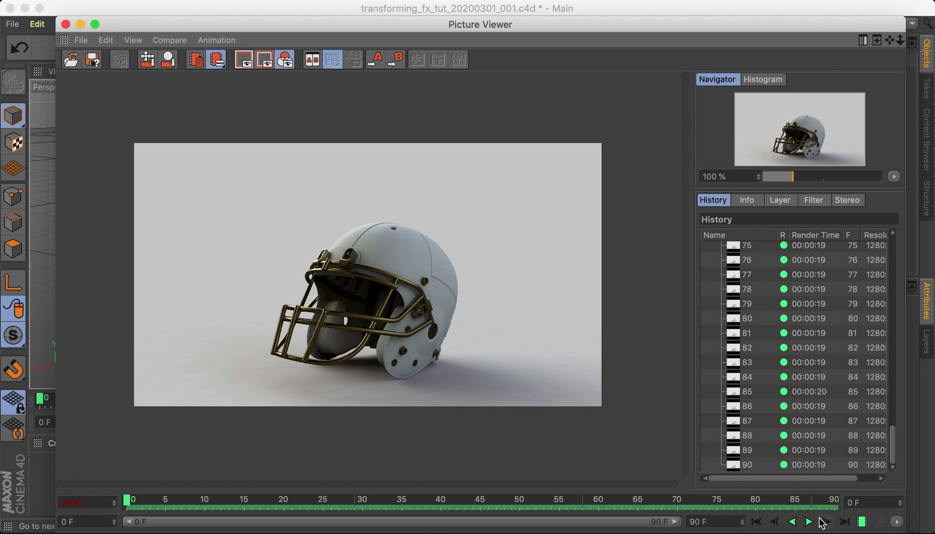
# Replay the helmet-to-shoe transformation, rewind to the first rendered frame, and minimize the preview
pyautogui.click(809, 521)
pyautogui.click(809, 522)
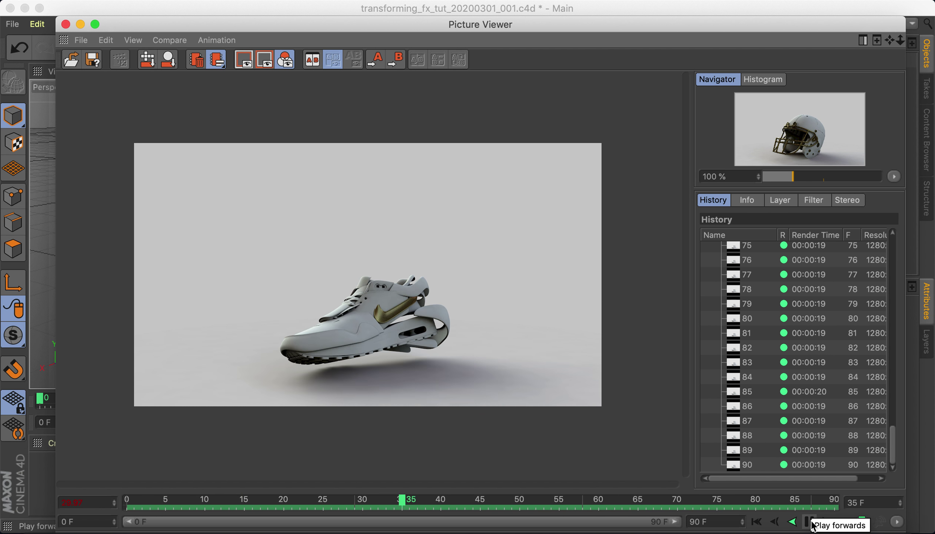
pyautogui.click(809, 522)
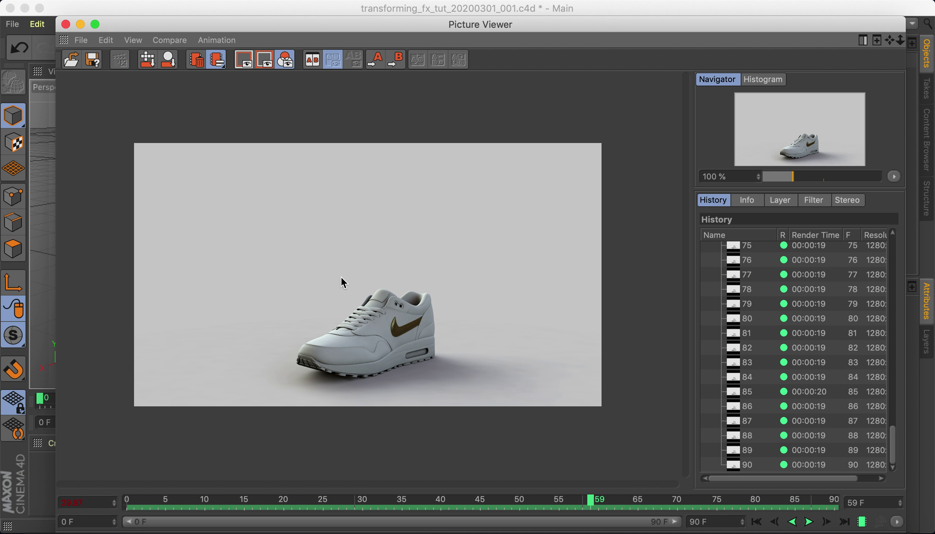
pyautogui.click(809, 521)
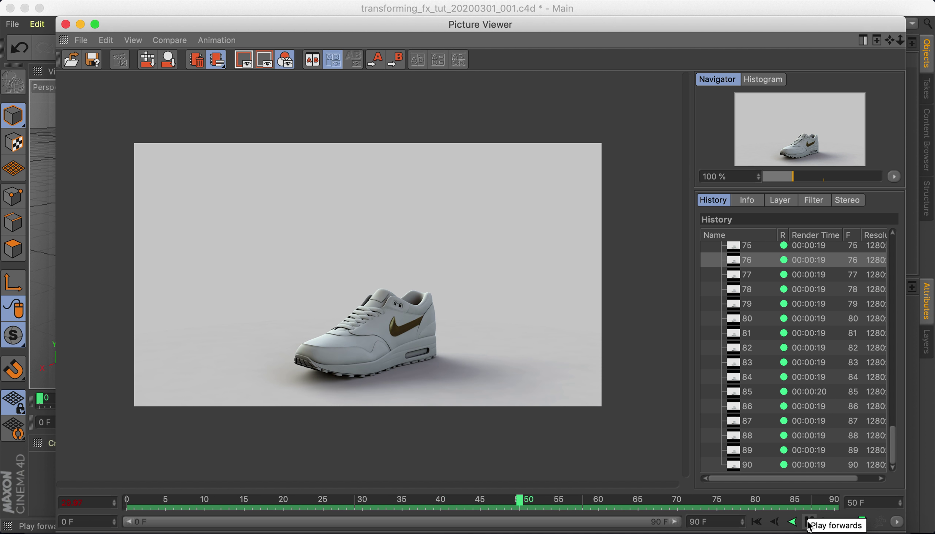
pyautogui.click(809, 522)
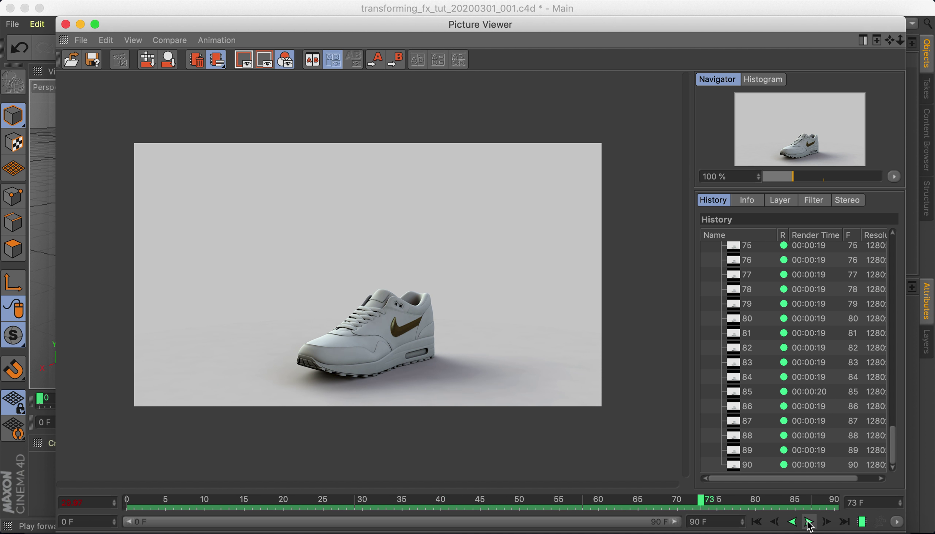
pyautogui.click(757, 522)
pyautogui.click(81, 24)
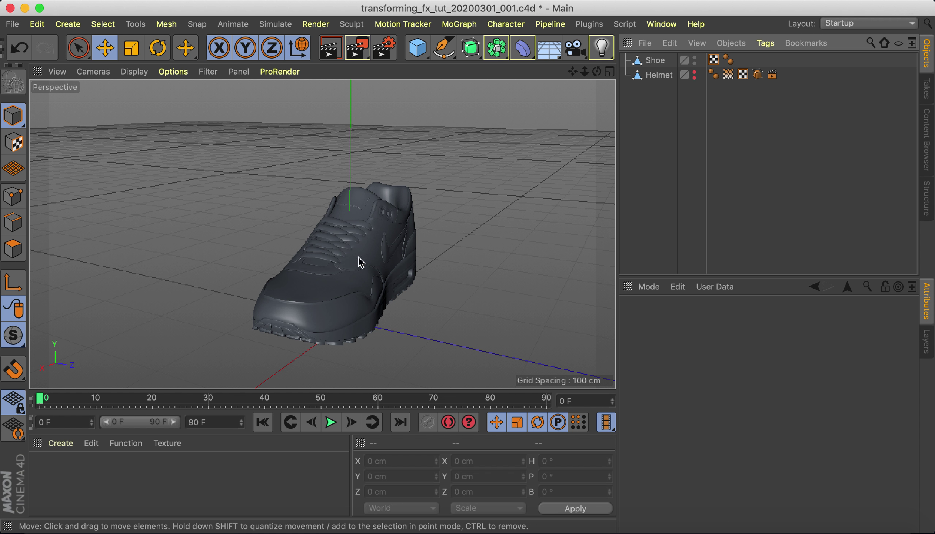
# With the Shoe selected, add a MoGraph Fracture object to the scene
pyautogui.click(657, 60)
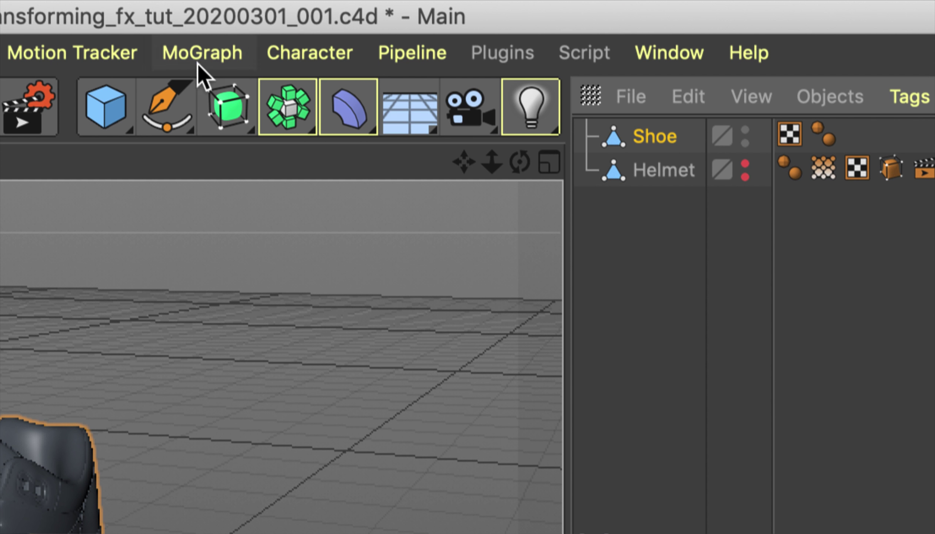
pyautogui.click(189, 60)
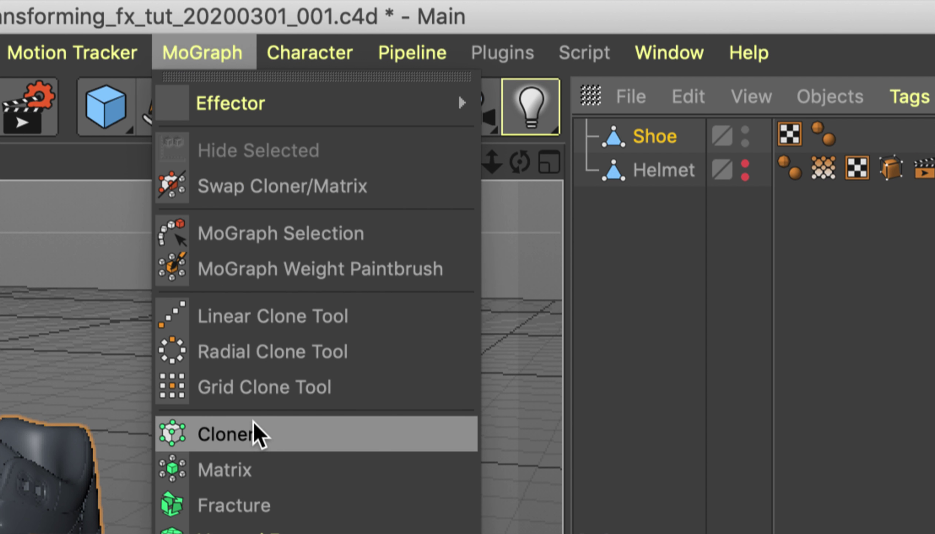
pyautogui.click(281, 512)
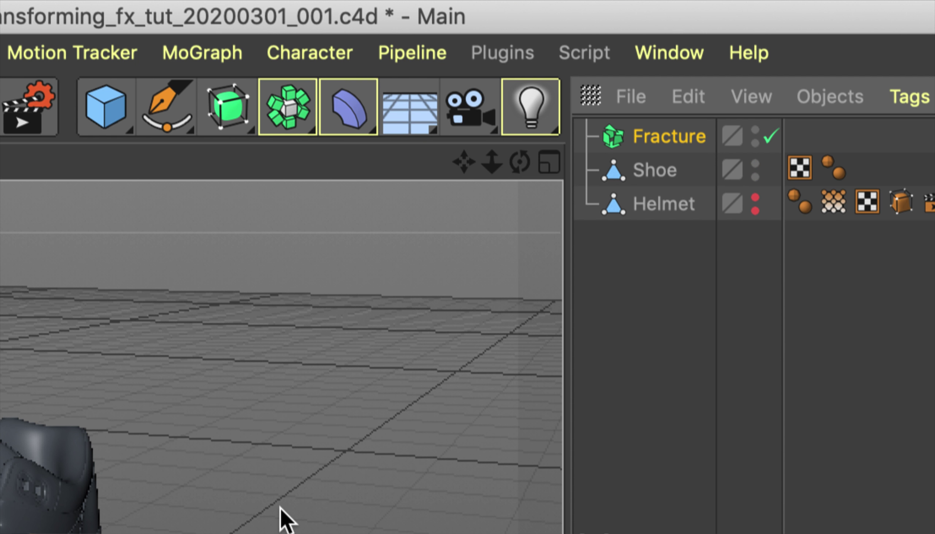
# Rename the Fracture to 'Fracture - Shoe' and nest the Shoe under it
pyautogui.doubleClick(679, 143)
pyautogui.press('Right')
pyautogui.write('Show')
pyautogui.press('BackSpace')
pyautogui.write('e')
pyautogui.press('Return')
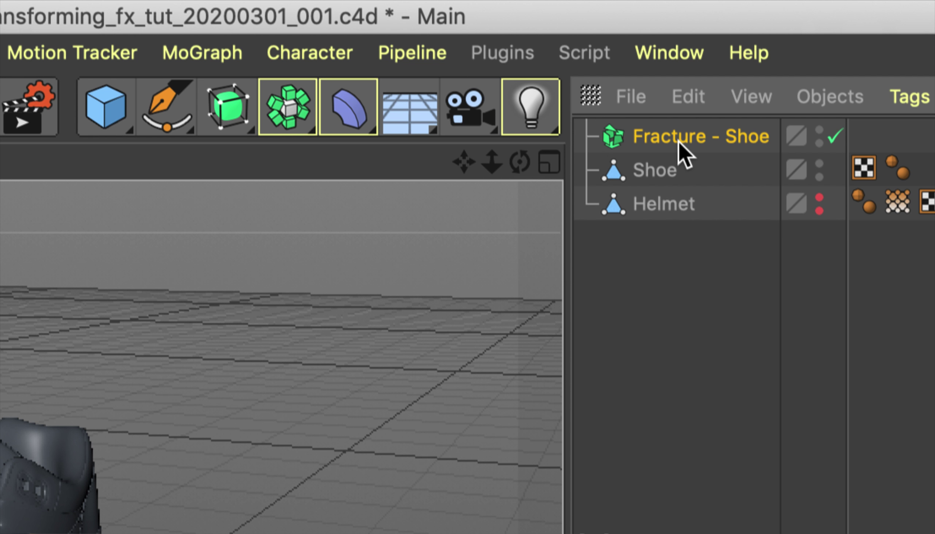
pyautogui.click(664, 169)
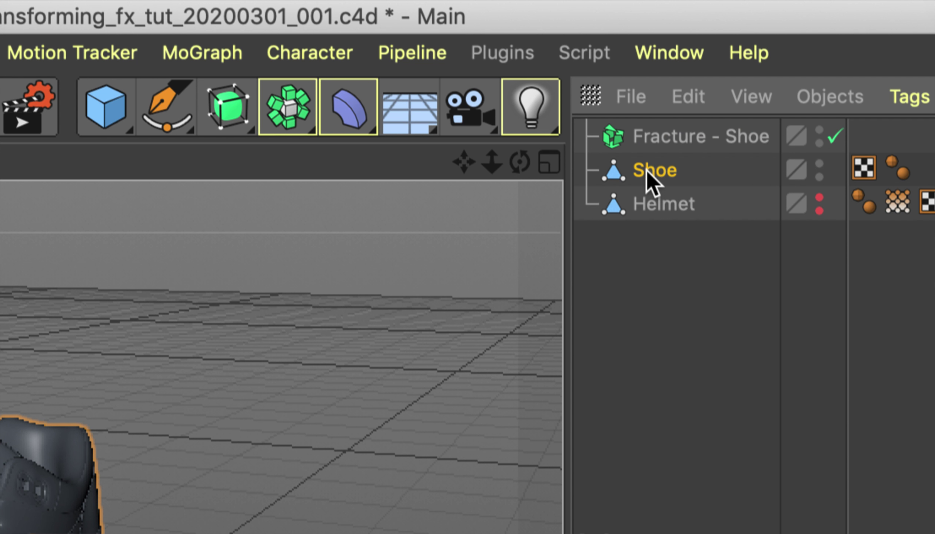
pyautogui.moveTo(647, 170); pyautogui.dragTo(650, 138)
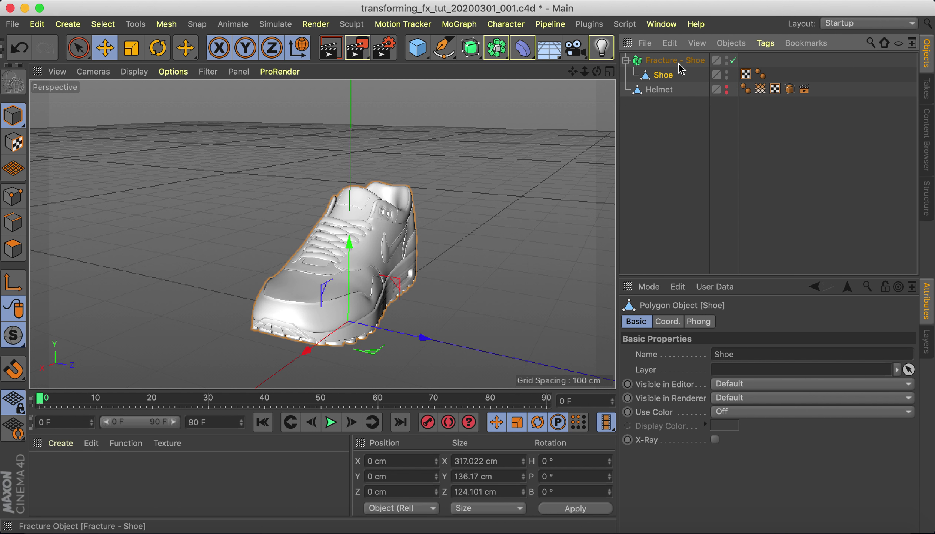
# Select Fracture - Shoe, play the animation to frame 26, then rewind to the start
pyautogui.click(679, 63)
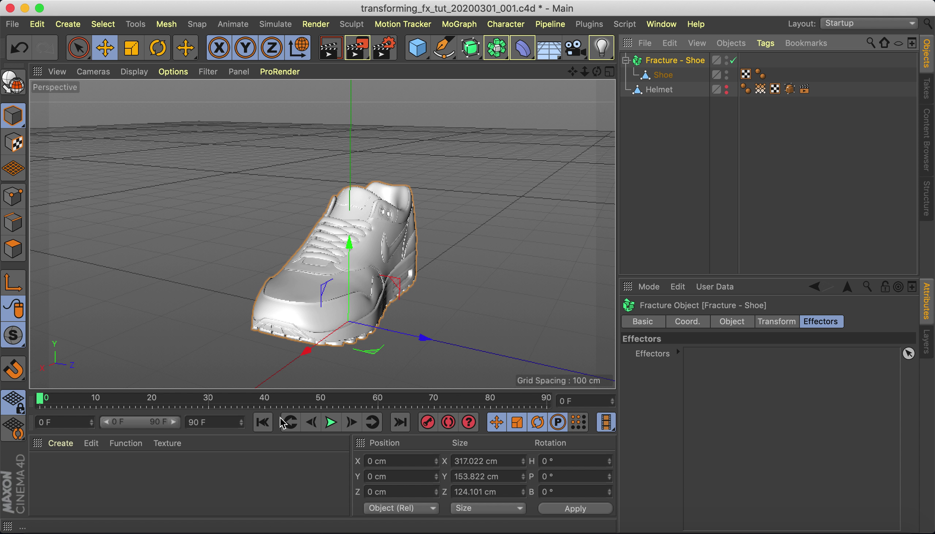
pyautogui.click(330, 424)
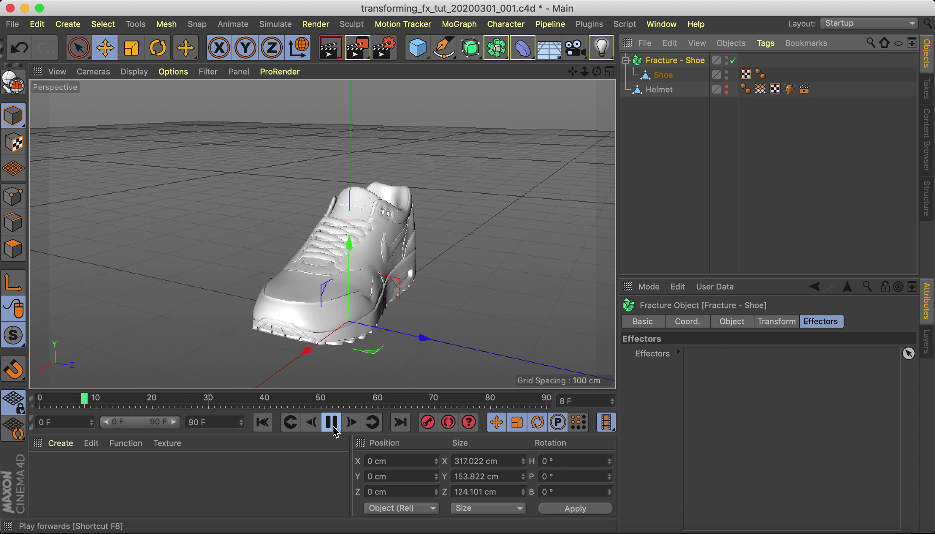
pyautogui.click(334, 429)
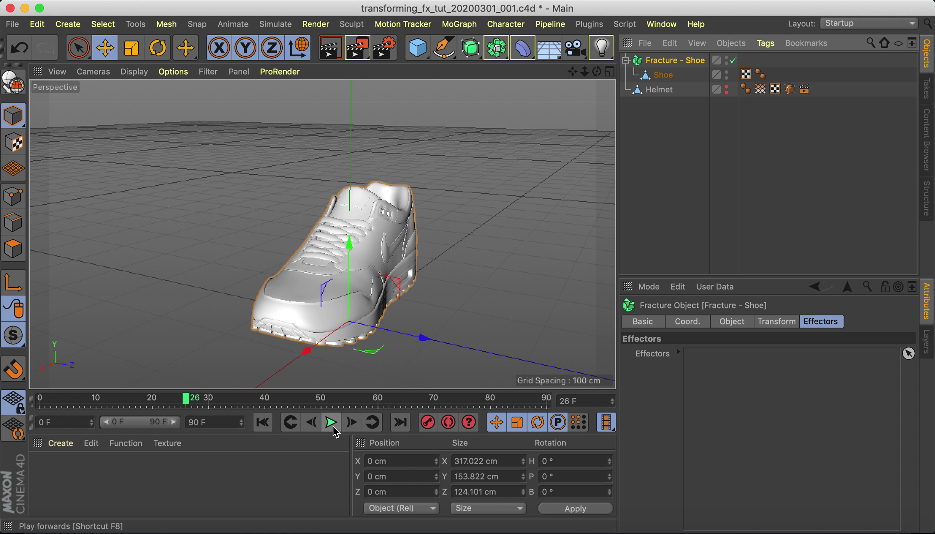
pyautogui.click(263, 423)
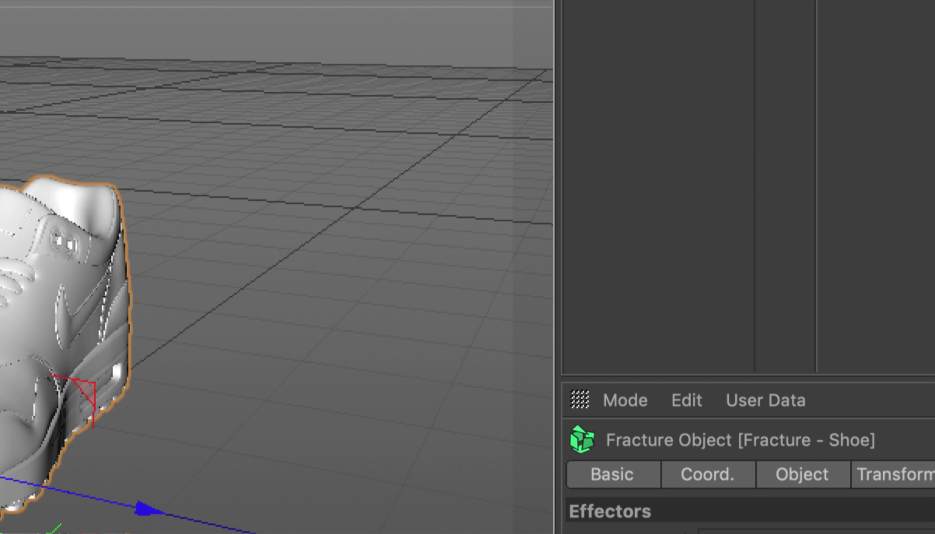
# Set the Fracture Mode to Explode Segments & Connect and preview the playback from the start
pyautogui.click(628, 471)
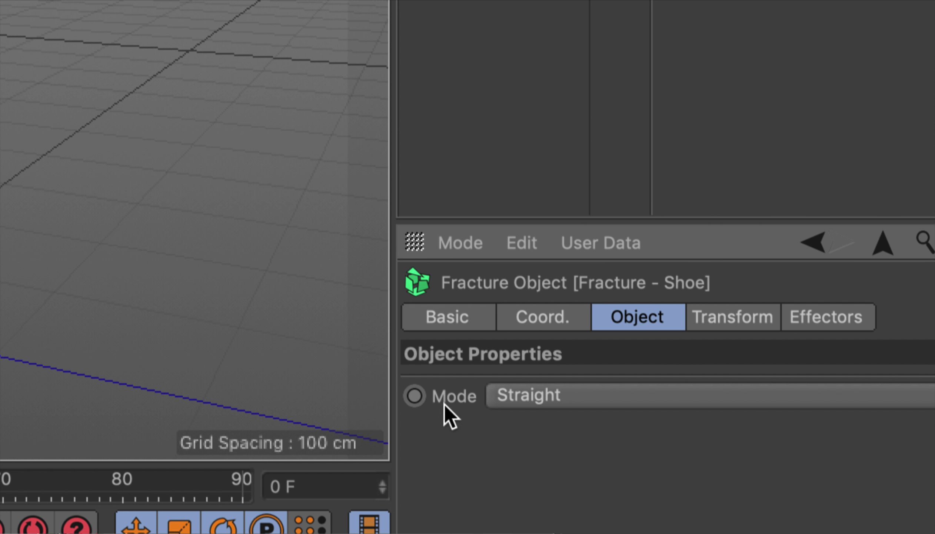
pyautogui.click(567, 396)
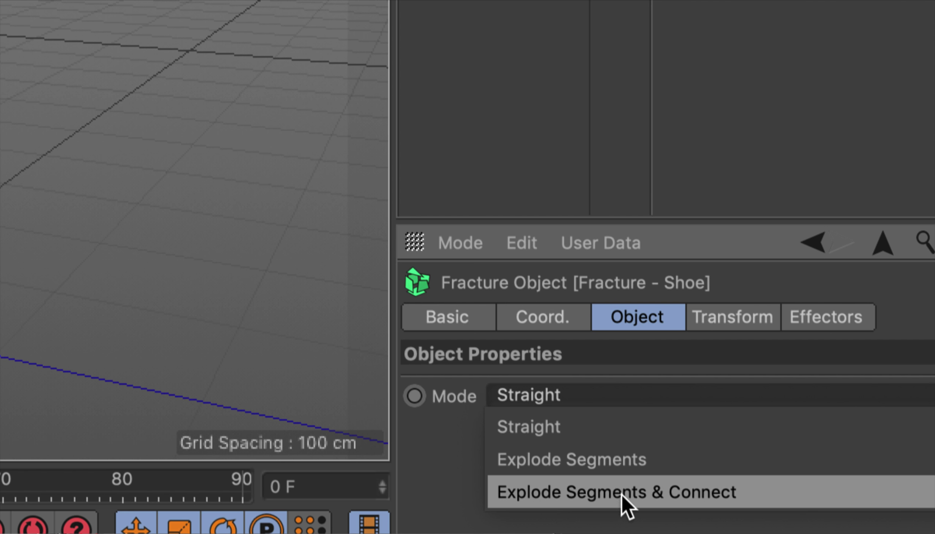
pyautogui.click(692, 498)
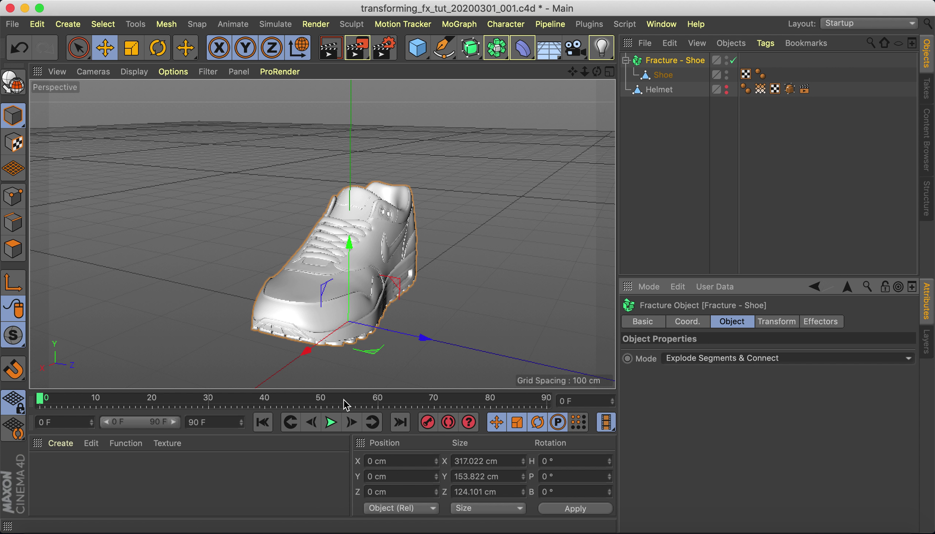
pyautogui.click(332, 422)
pyautogui.click(334, 422)
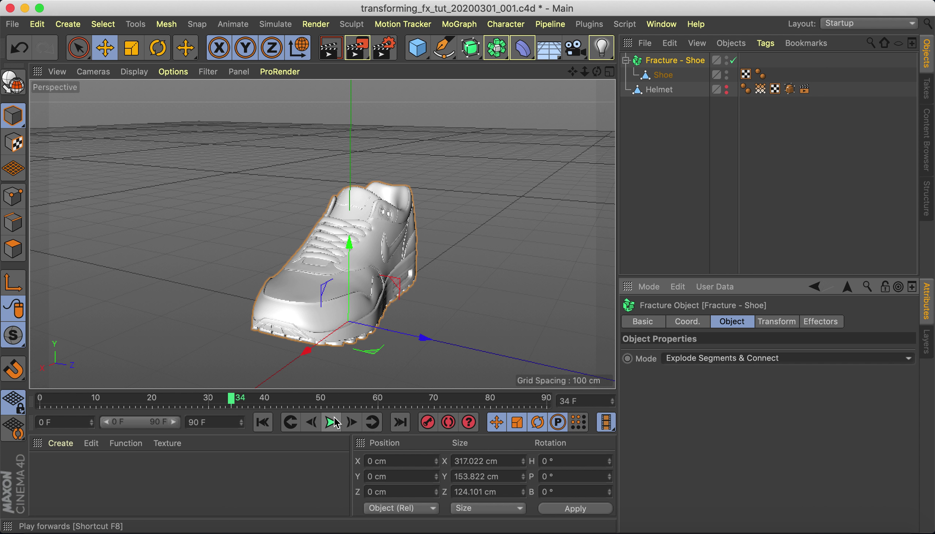
pyautogui.click(267, 427)
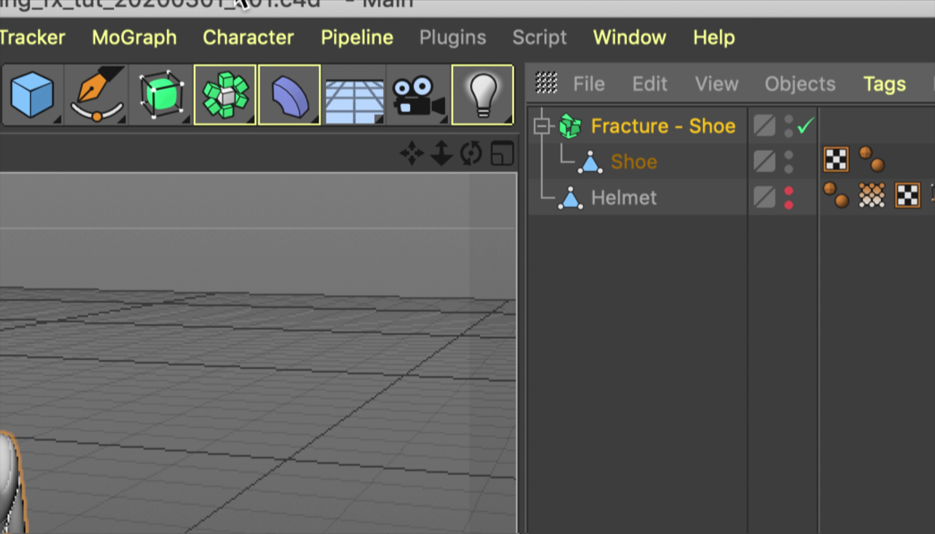
# Add a MoGraph Plain effector and rename it 'Plain - Shoe Scale Up'
pyautogui.click(117, 37)
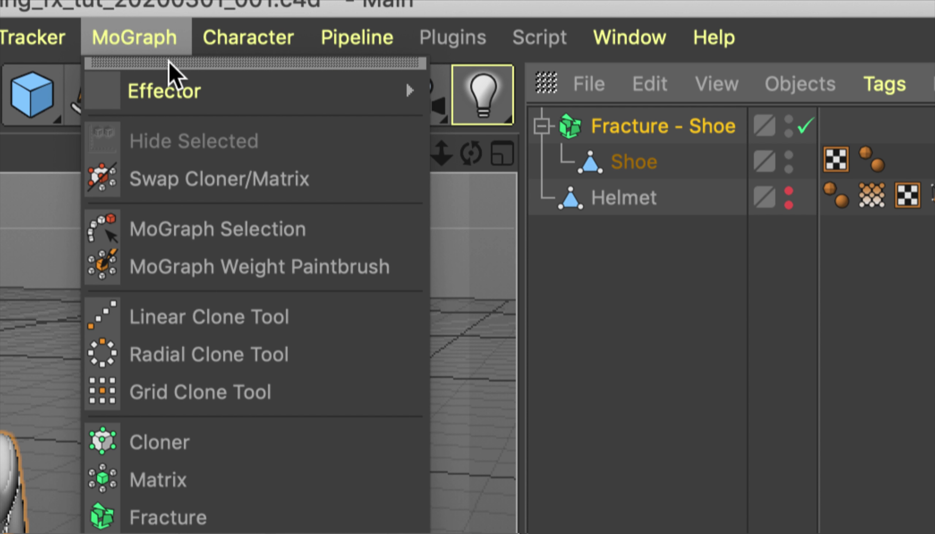
pyautogui.moveTo(190, 91)
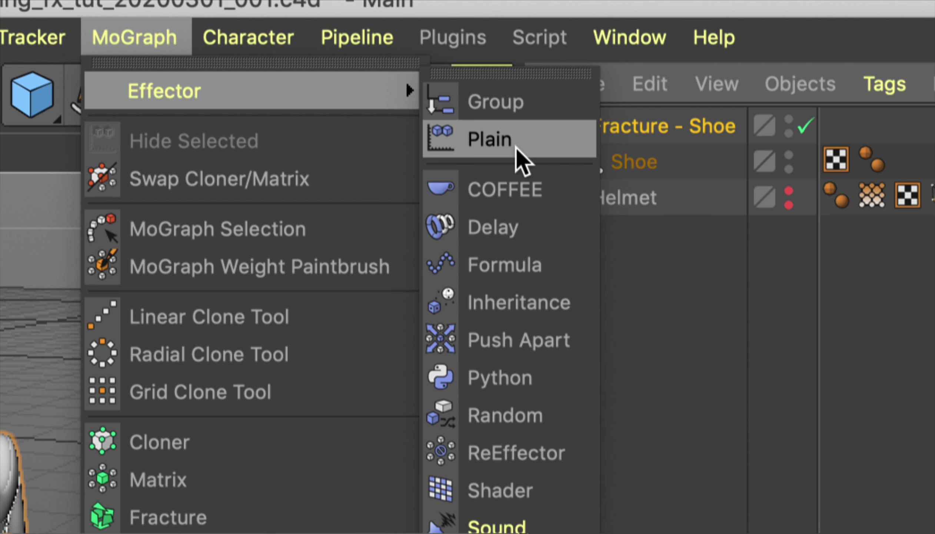
pyautogui.click(516, 147)
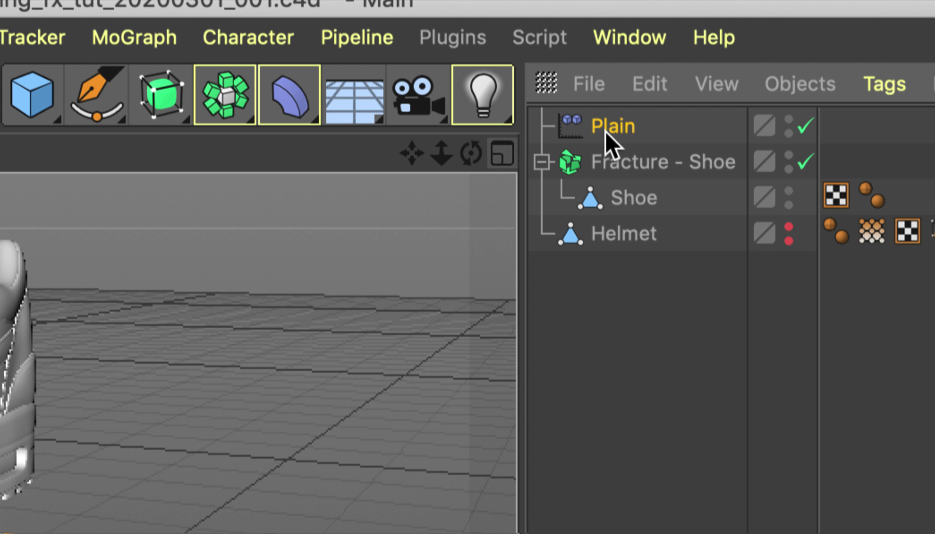
pyautogui.doubleClick(624, 130)
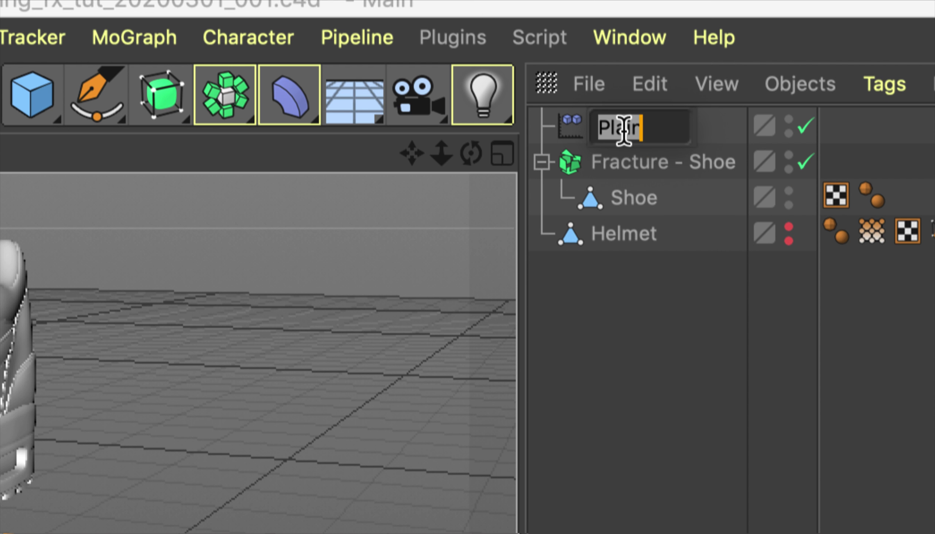
pyautogui.write(' - ')
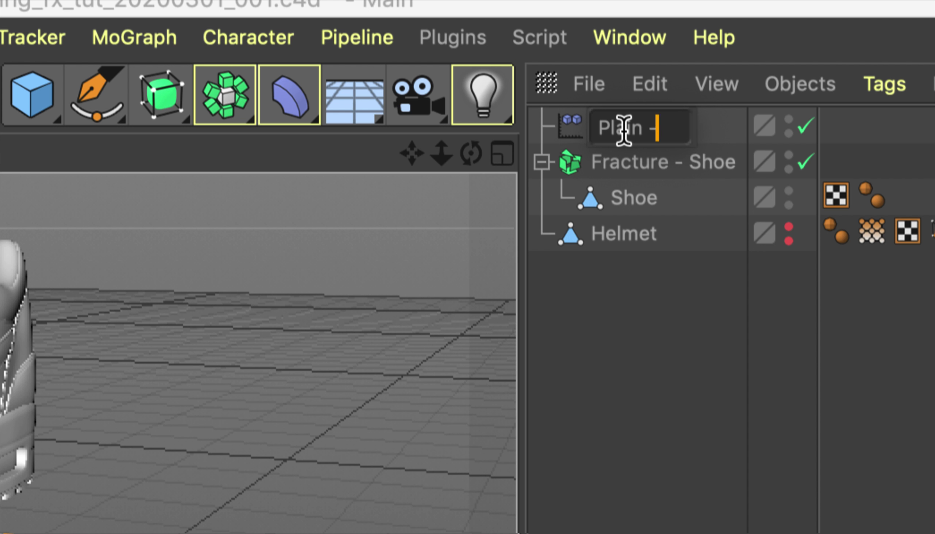
pyautogui.write('Shoe Scale Up')
pyautogui.press('Return')
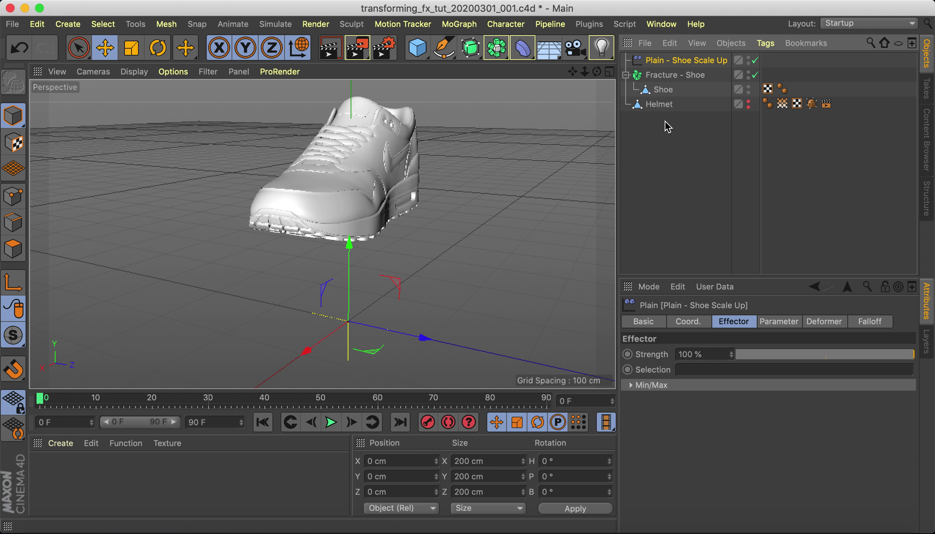
pyautogui.click(662, 76)
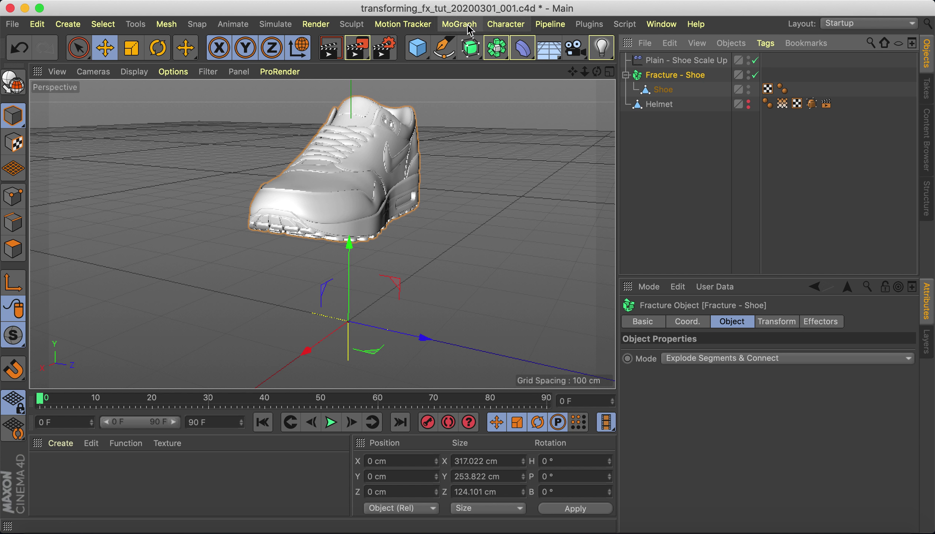
pyautogui.click(468, 26)
pyautogui.moveTo(508, 45)
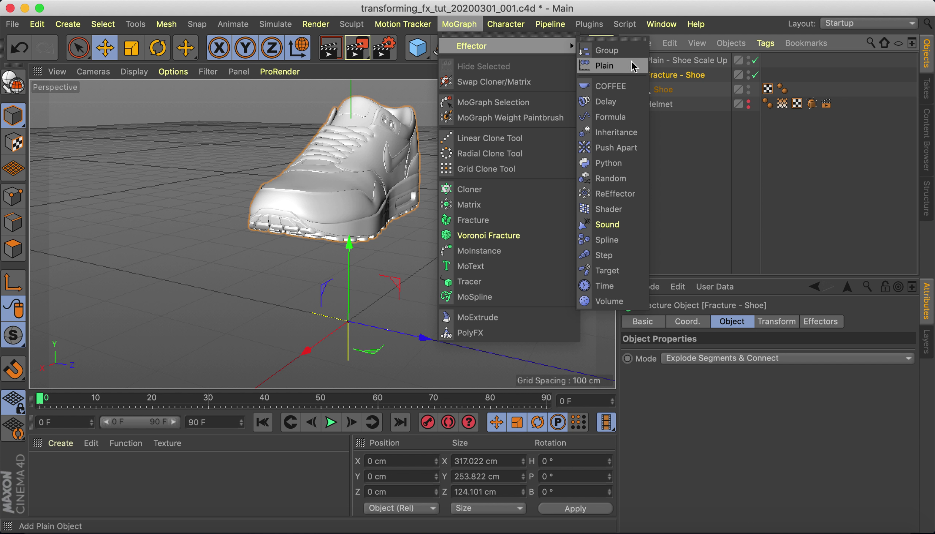
pyautogui.click(721, 184)
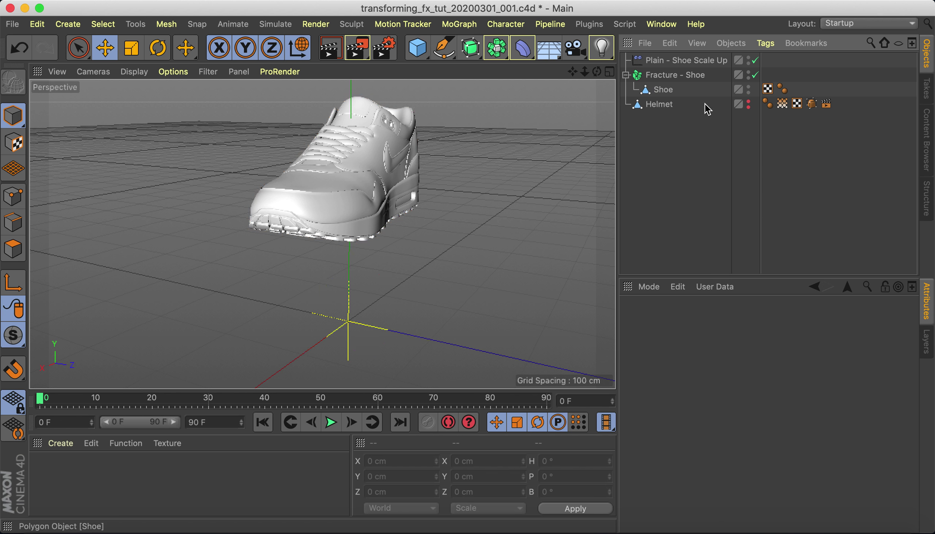
pyautogui.click(464, 26)
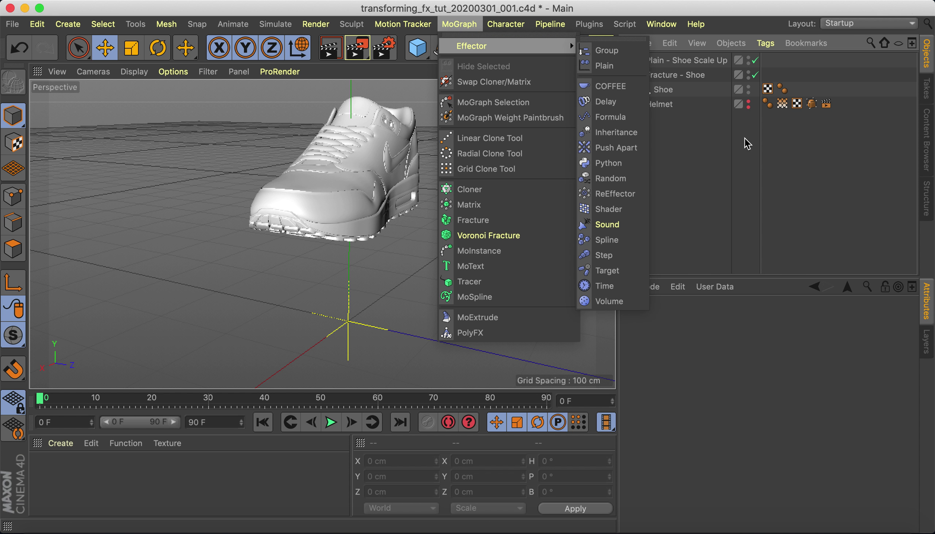
pyautogui.click(708, 170)
pyautogui.click(670, 75)
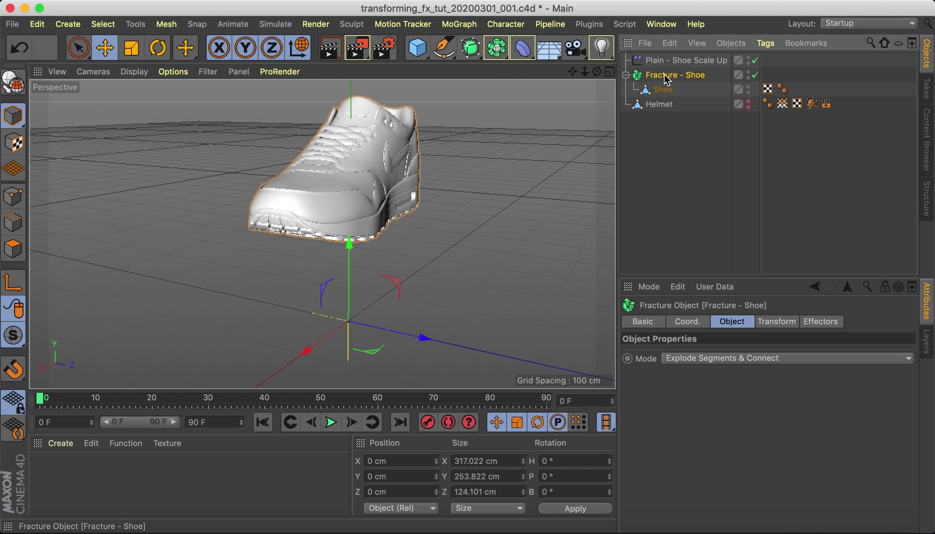
# Drag Plain - Shoe Scale Up into Fracture - Shoe's Effectors list, then reselect the effector
pyautogui.click(822, 322)
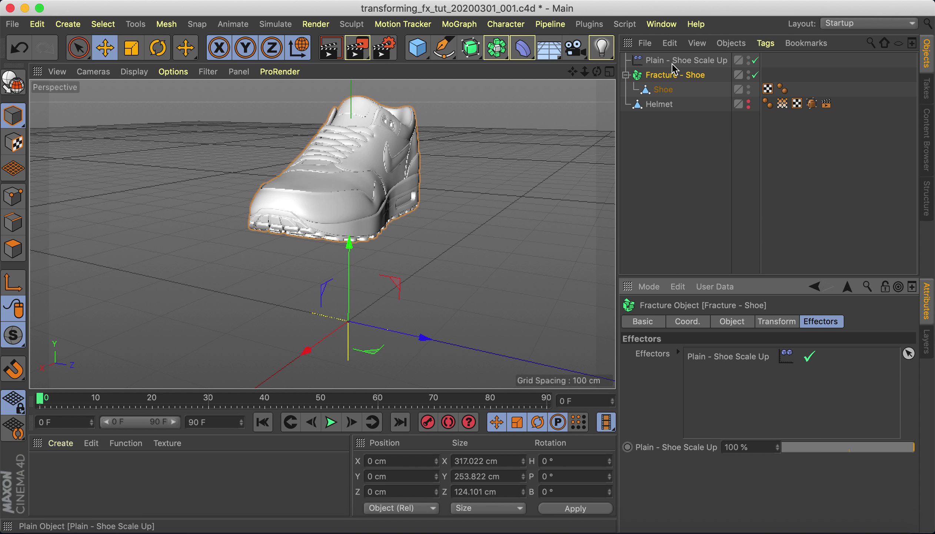
pyautogui.moveTo(673, 66); pyautogui.dragTo(709, 261)
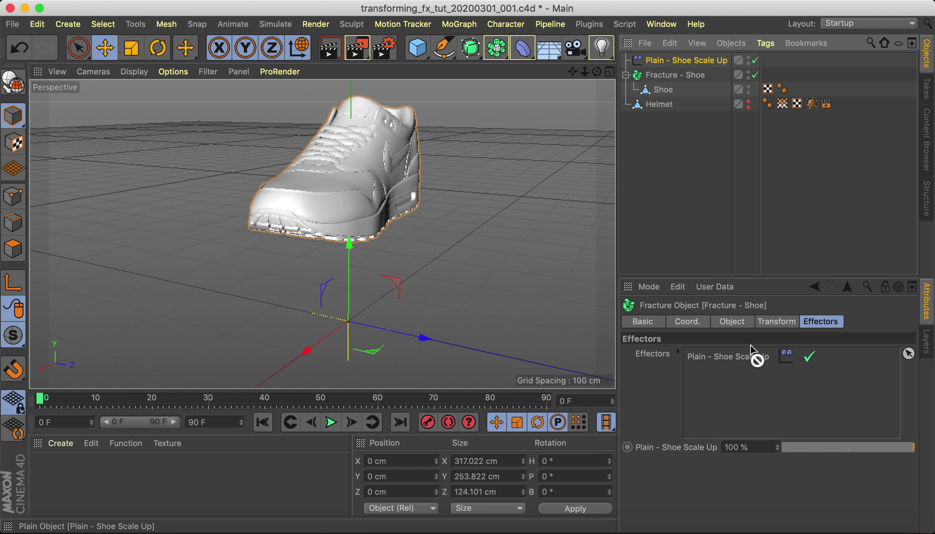
pyautogui.click(694, 74)
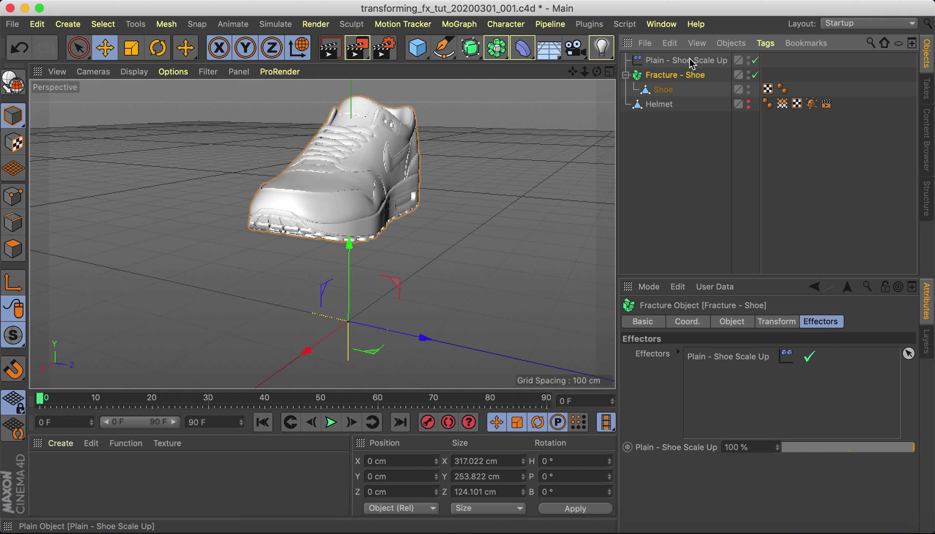
pyautogui.click(701, 61)
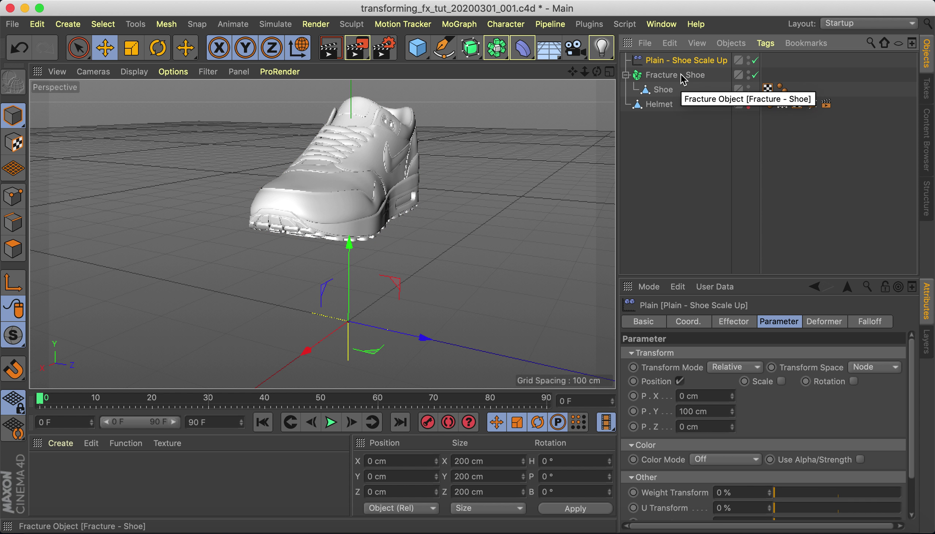
pyautogui.click(694, 75)
pyautogui.click(712, 62)
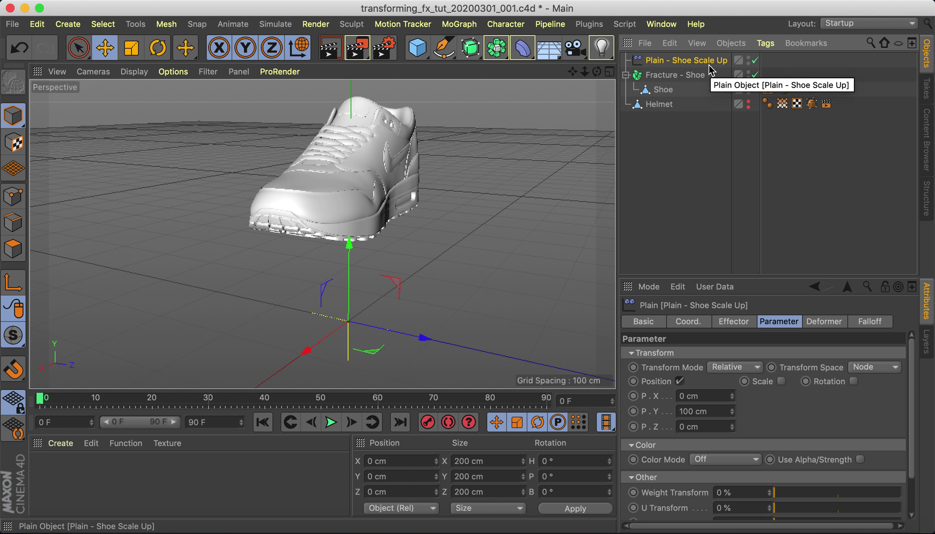
pyautogui.click(695, 74)
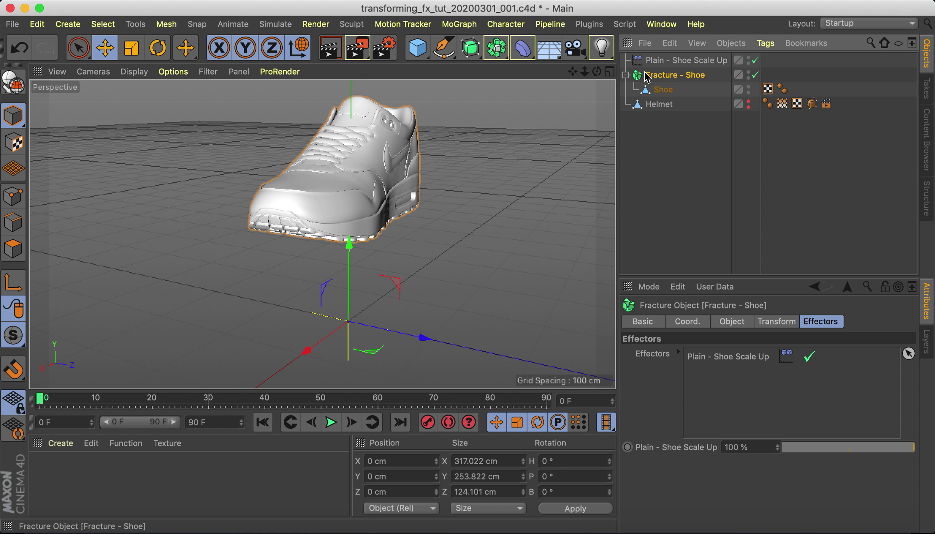
pyautogui.click(661, 62)
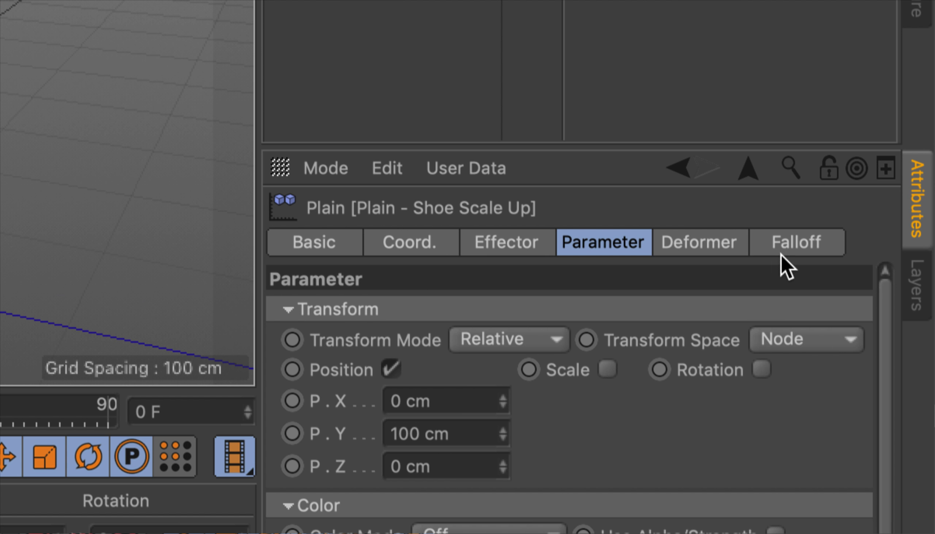
# Set the Plain effector's falloff Shape to Linear and shift the falloff box along Z
pyautogui.click(802, 248)
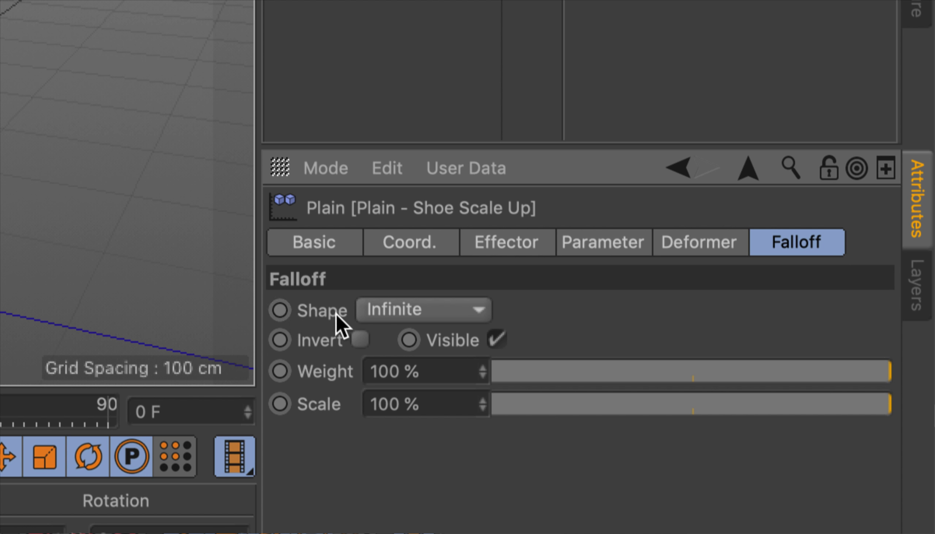
pyautogui.click(408, 316)
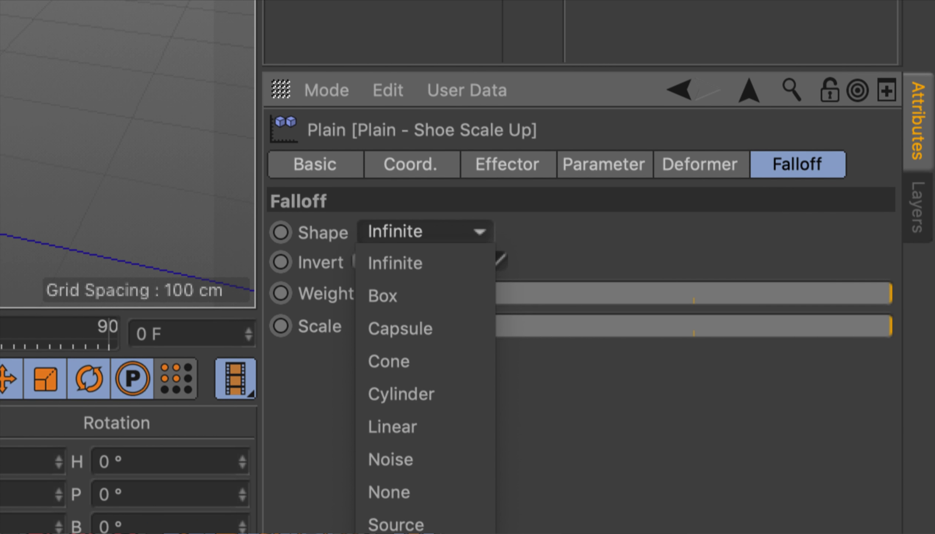
pyautogui.click(393, 431)
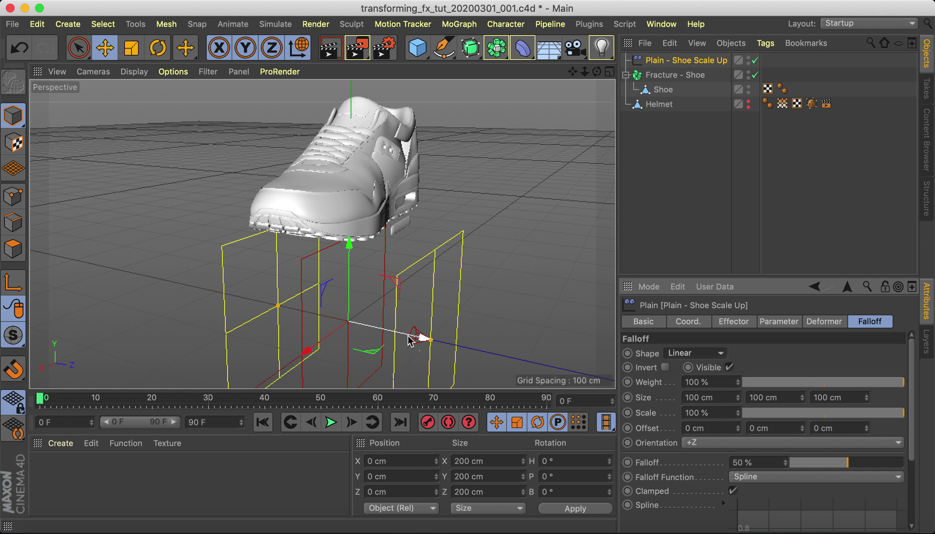
pyautogui.moveTo(384, 334)
pyautogui.mouseDown()
pyautogui.moveTo(414, 335)
pyautogui.moveTo(415, 302)
pyautogui.moveTo(457, 282)
pyautogui.moveTo(313, 295)
pyautogui.mouseUp()
pyautogui.hotkey('ctrl', 'z')
pyautogui.hotkey('ctrl', 'z')
pyautogui.moveTo(319, 335); pyautogui.dragTo(274, 371)
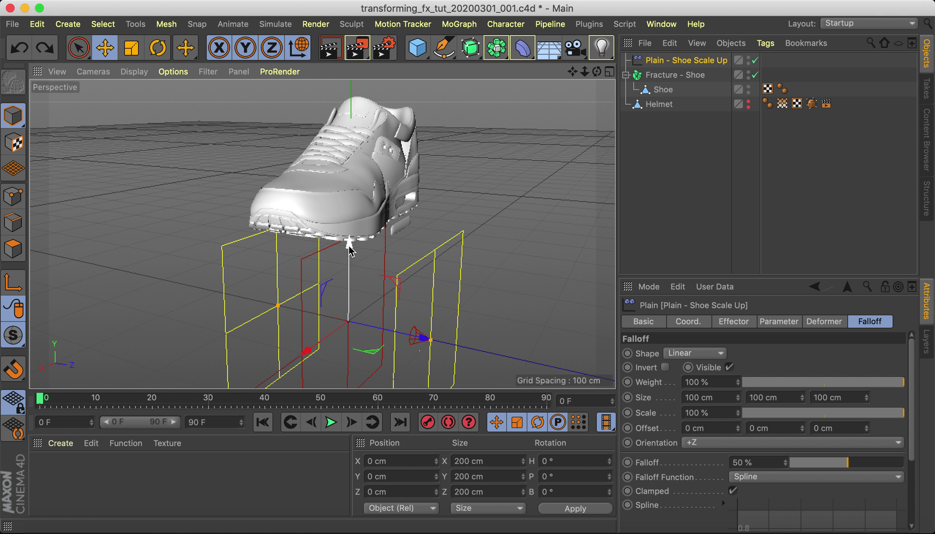
pyautogui.hotkey('ctrl', 'z')
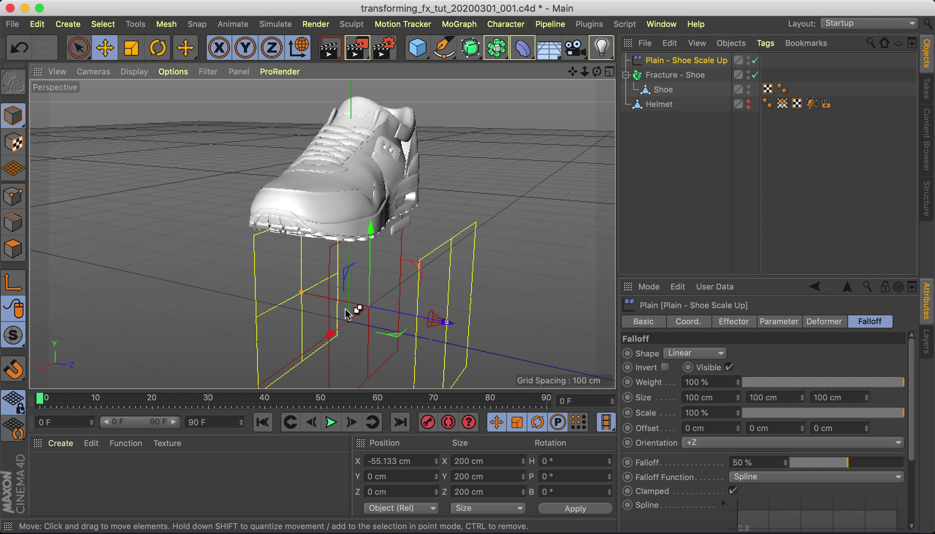
pyautogui.moveTo(349, 251); pyautogui.dragTo(358, 170)
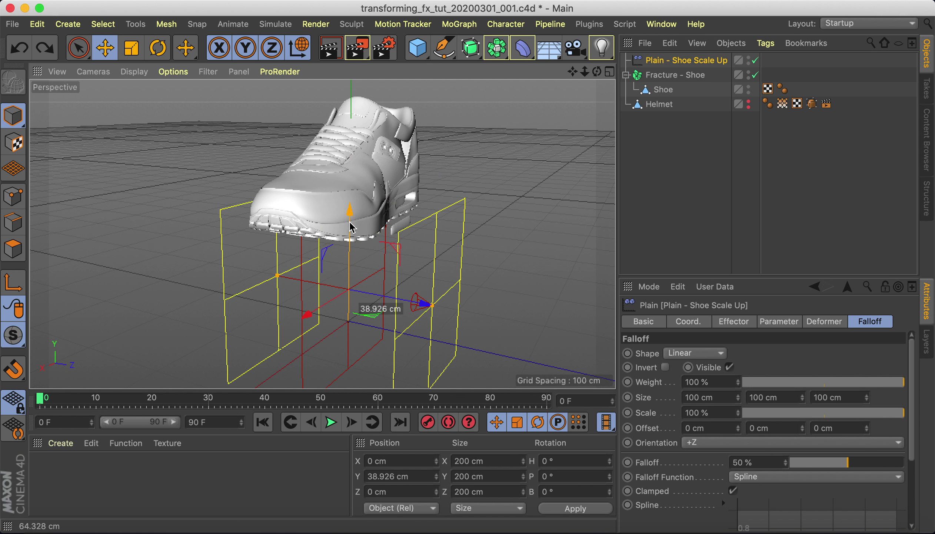
pyautogui.hotkey('ctrl', 'z')
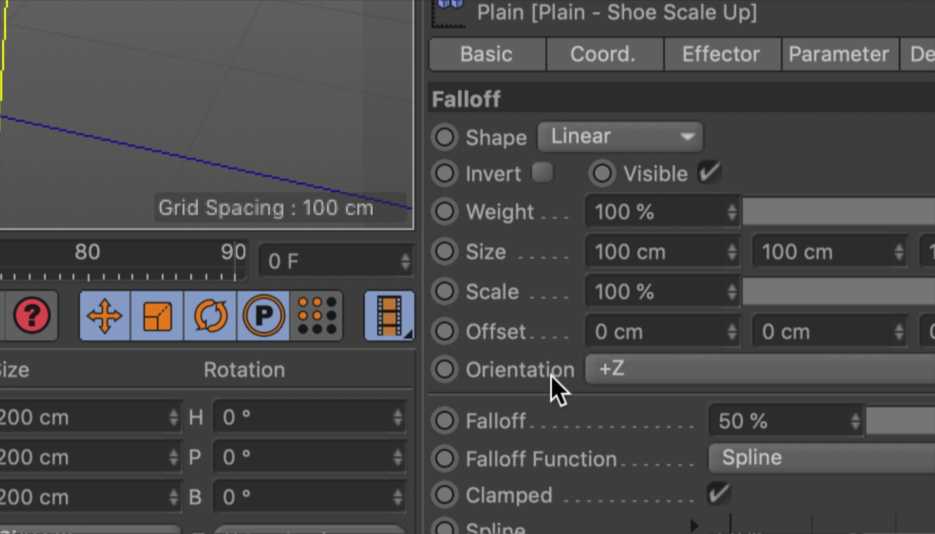
# Set the Linear falloff's Size X to 50 cm, leaving Orientation at +Z
pyautogui.click(635, 362)
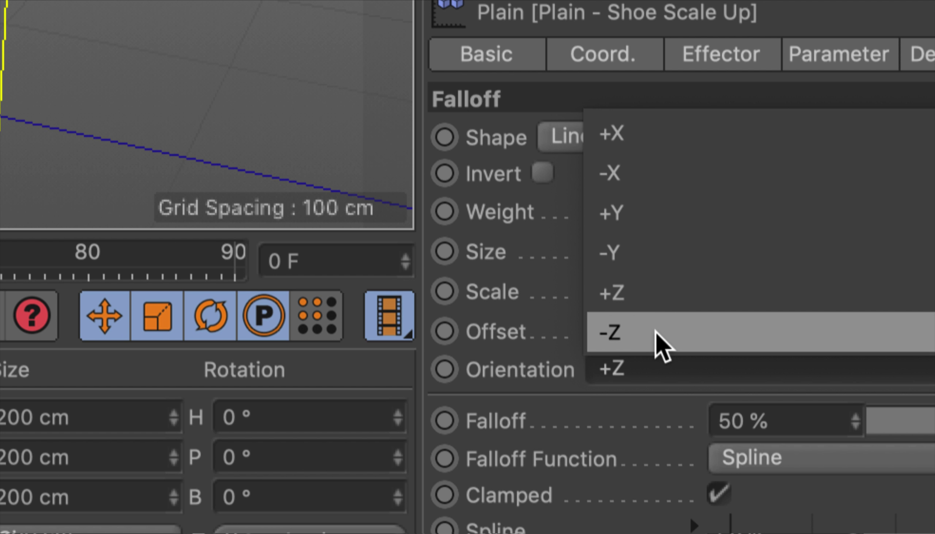
pyautogui.click(527, 372)
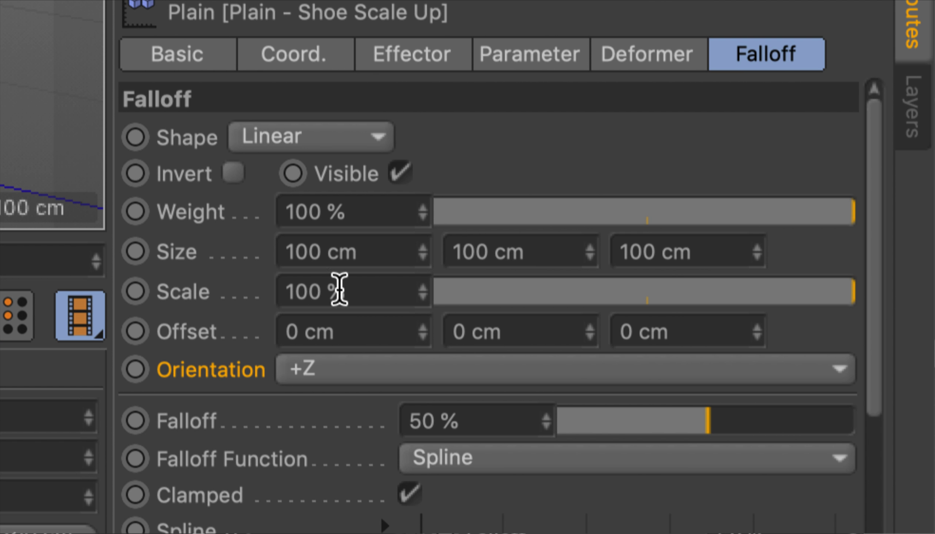
pyautogui.click(300, 252)
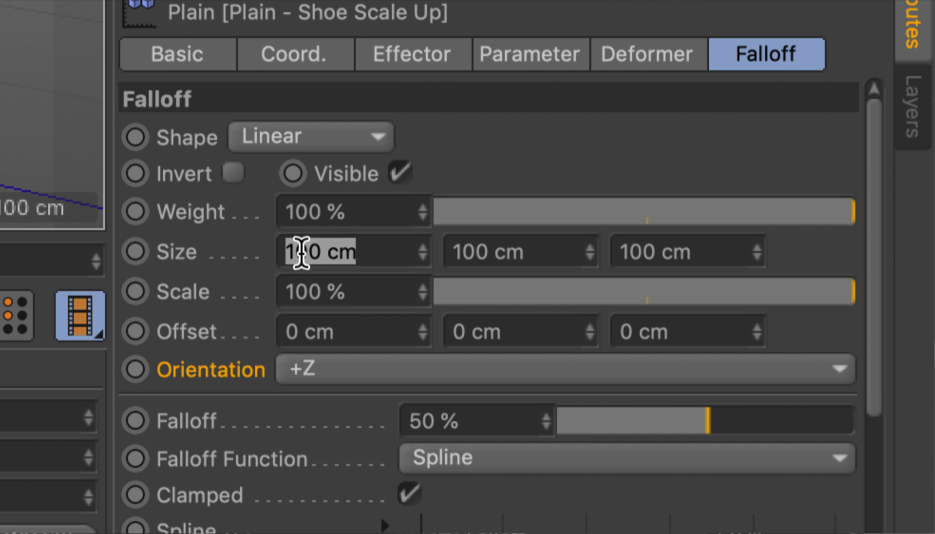
pyautogui.write('50')
pyautogui.press('Return')
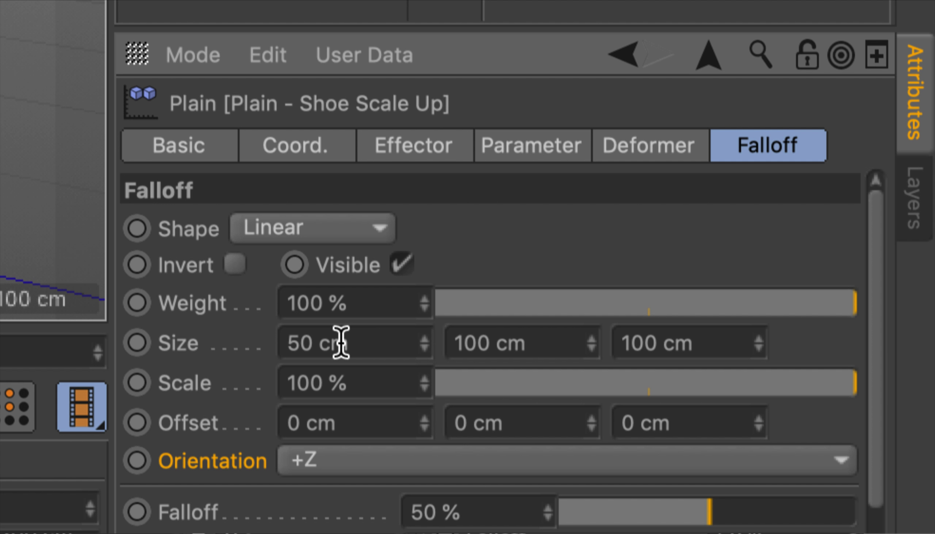
pyautogui.click(356, 475)
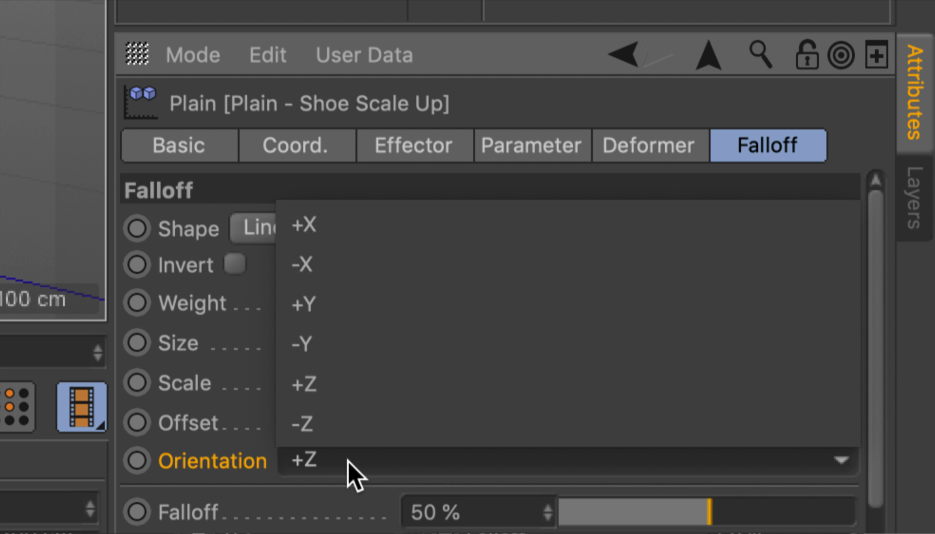
pyautogui.click(396, 186)
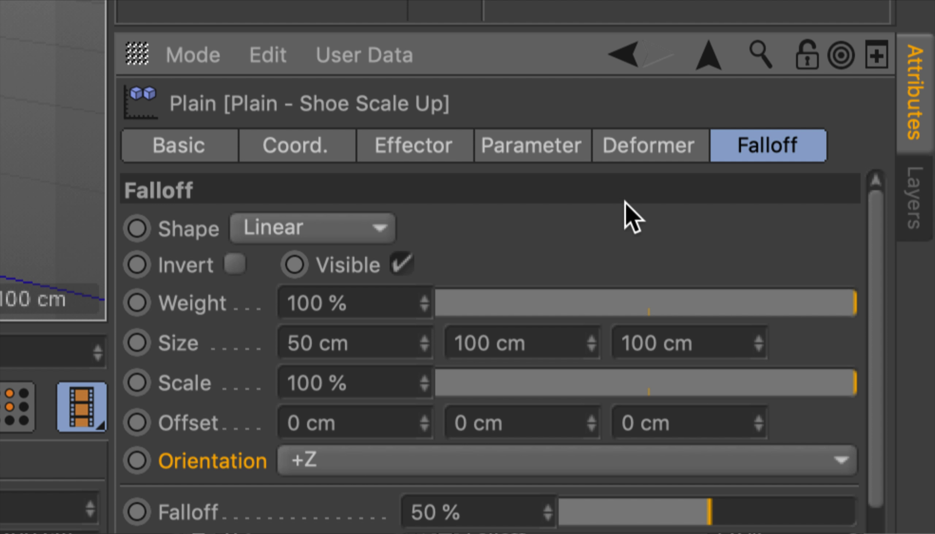
# Set P.Y to 40 cm and enable Scale with Uniform and Absolute Scale at -1
pyautogui.click(532, 148)
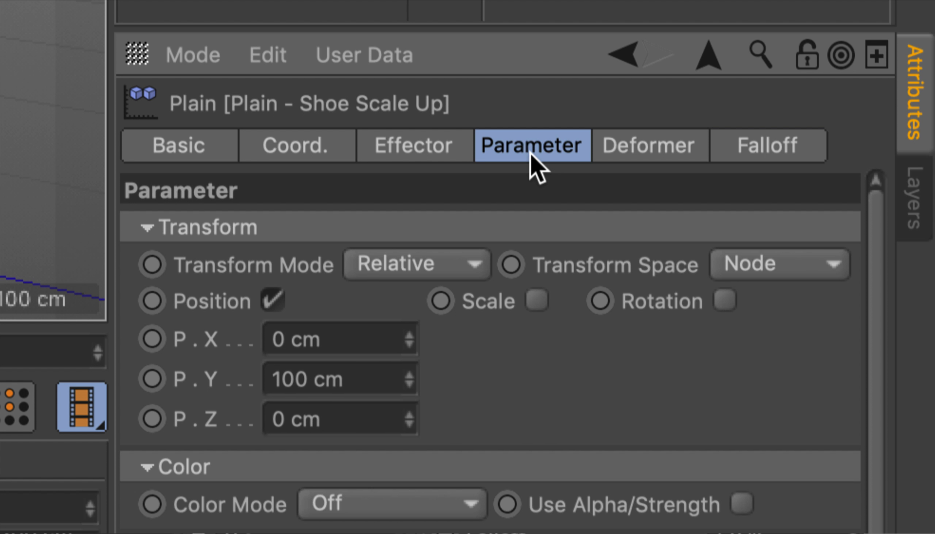
pyautogui.click(353, 379)
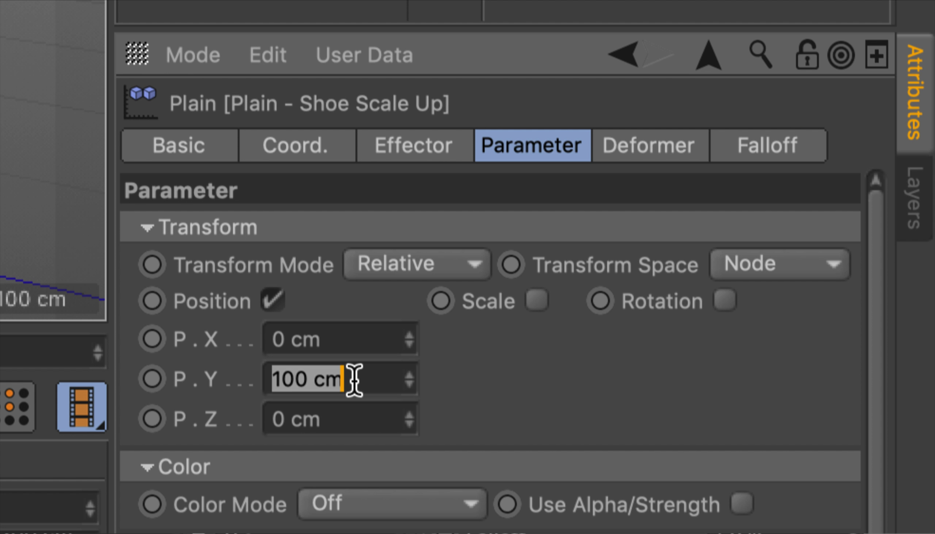
pyautogui.write('40')
pyautogui.press('Return')
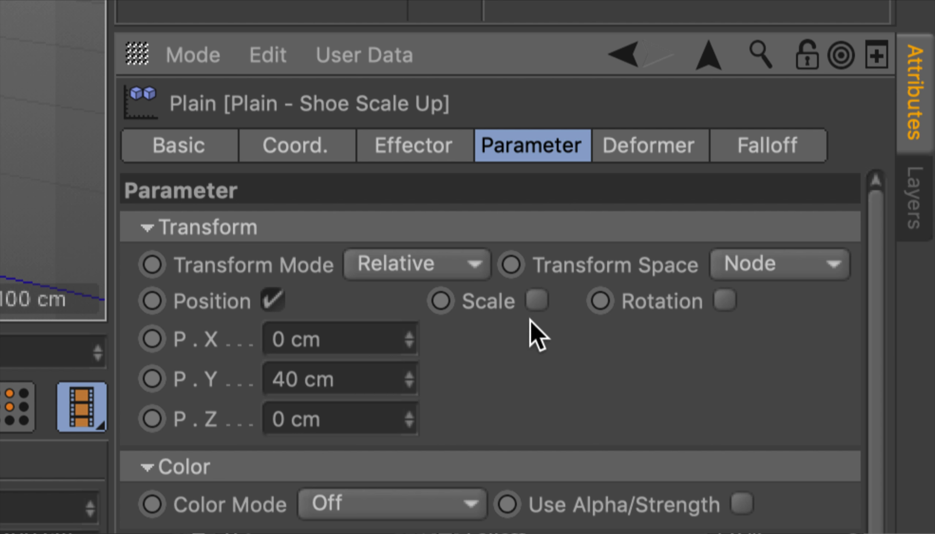
pyautogui.click(537, 304)
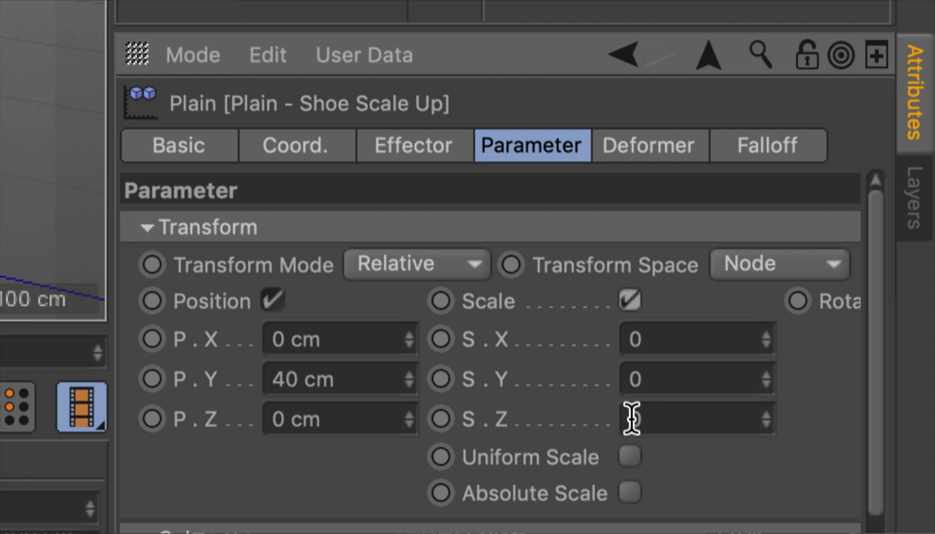
pyautogui.click(630, 457)
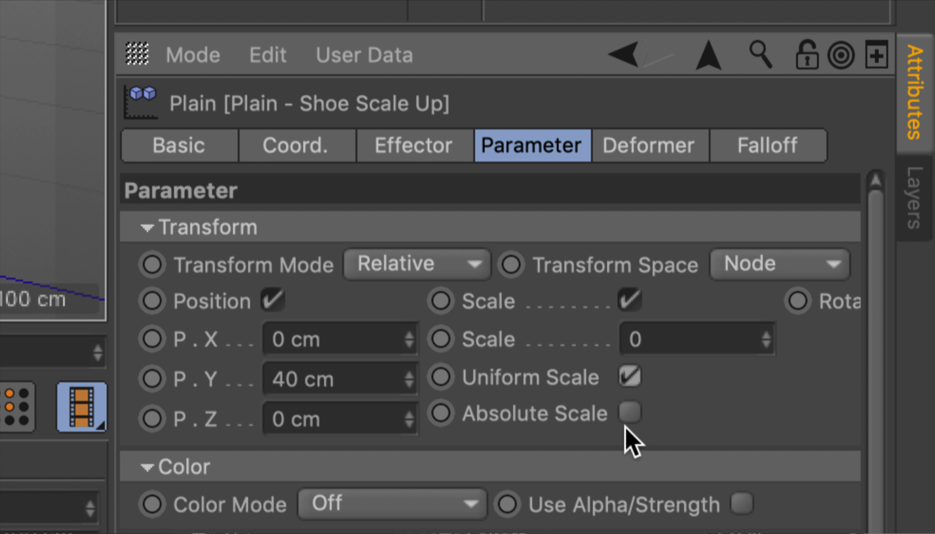
pyautogui.click(629, 414)
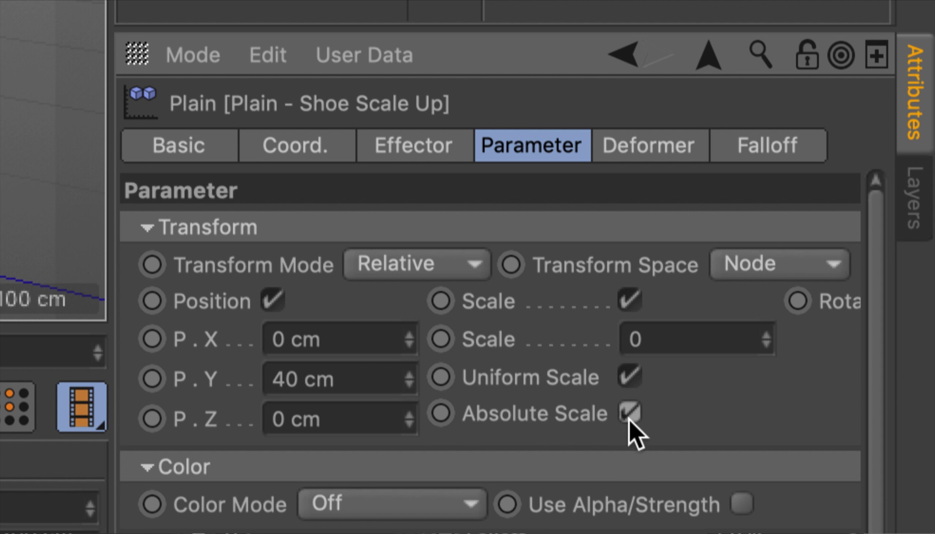
pyautogui.click(664, 331)
pyautogui.write('-1')
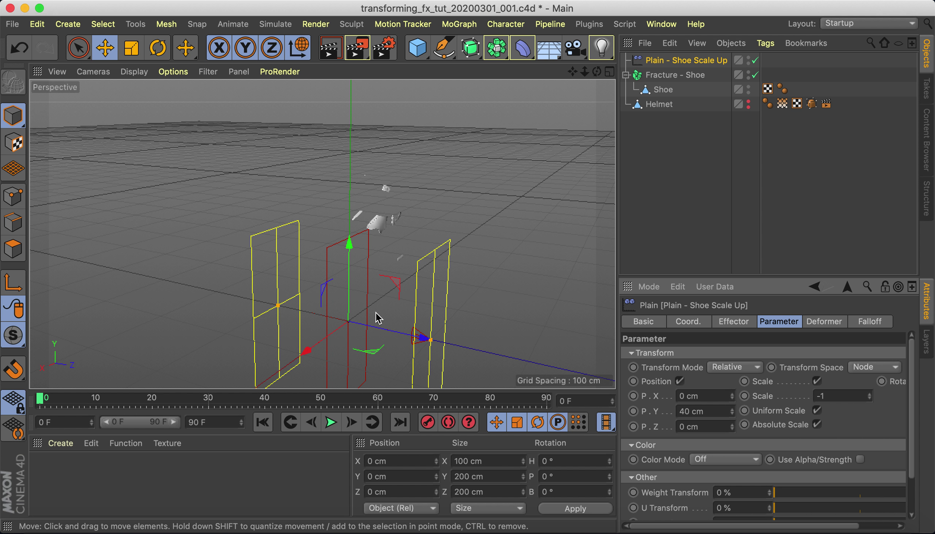
pyautogui.moveTo(382, 329)
pyautogui.mouseDown()
pyautogui.moveTo(418, 332)
pyautogui.moveTo(290, 309)
pyautogui.moveTo(291, 288)
pyautogui.mouseUp()
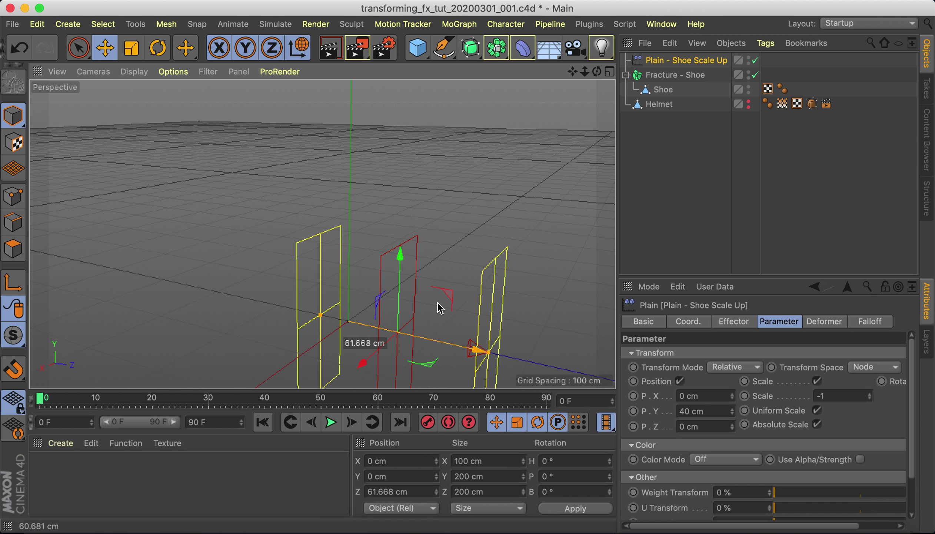
pyautogui.moveTo(335, 280)
pyautogui.mouseDown()
pyautogui.moveTo(439, 288)
pyautogui.moveTo(424, 290)
pyautogui.moveTo(376, 281)
pyautogui.moveTo(445, 282)
pyautogui.moveTo(299, 271)
pyautogui.moveTo(429, 280)
pyautogui.moveTo(324, 267)
pyautogui.moveTo(431, 269)
pyautogui.mouseUp()
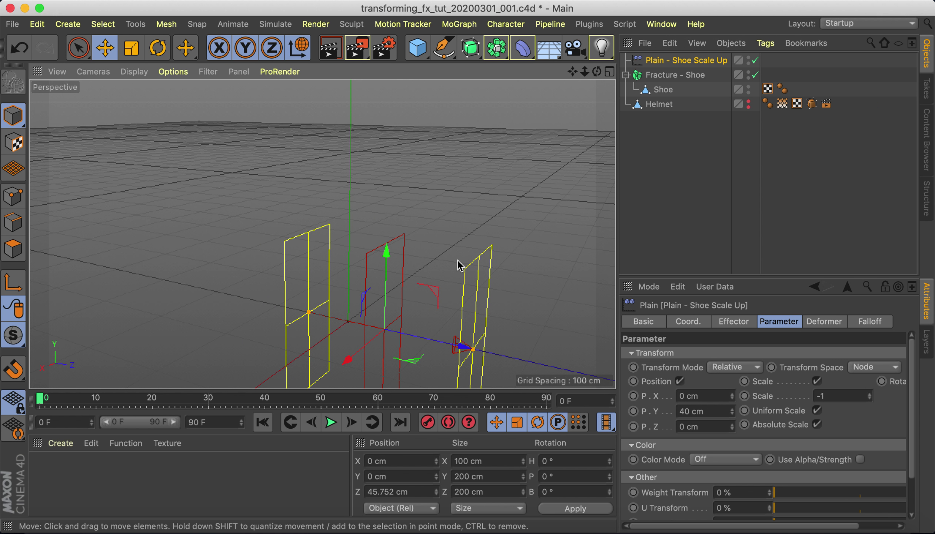
pyautogui.hotkey('ctrl', 'z')
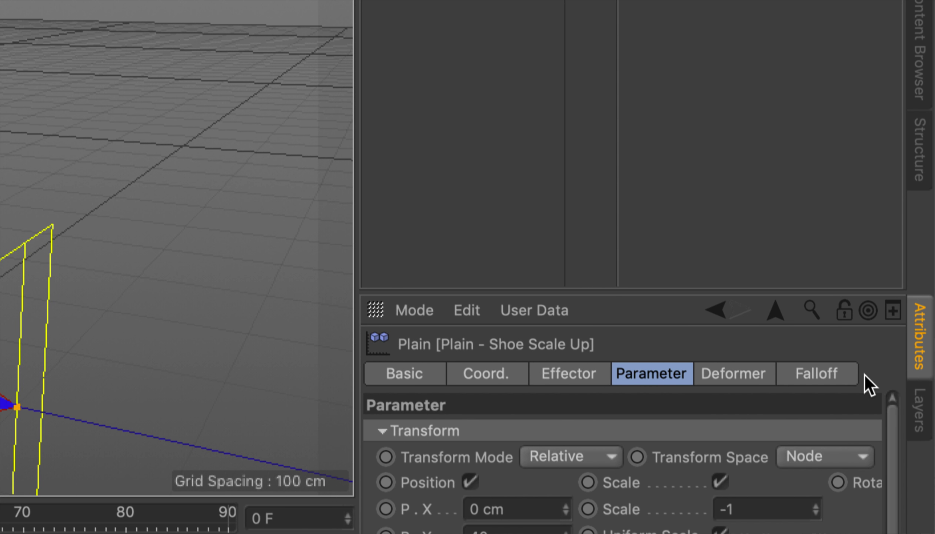
# Change the Plain effector's Linear falloff orientation from +Z to -X
pyautogui.click(917, 374)
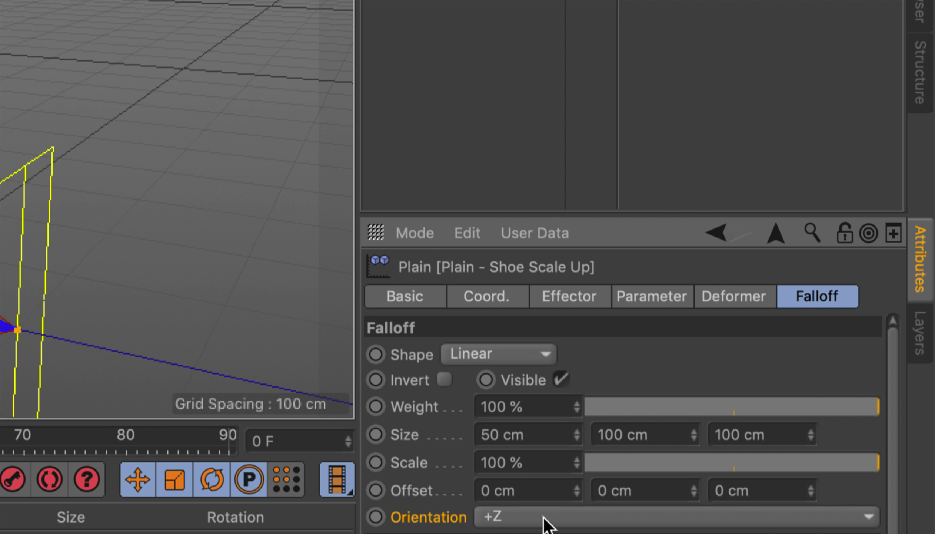
pyautogui.click(543, 517)
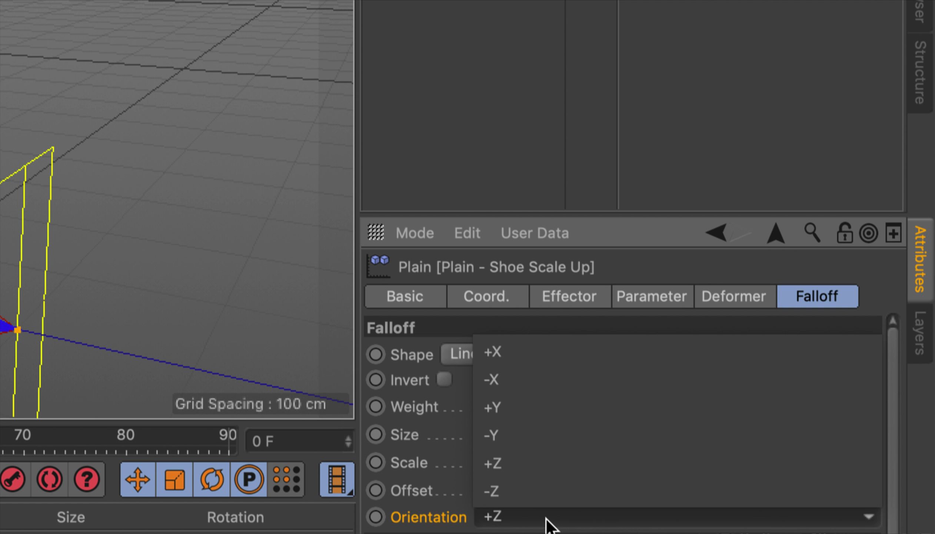
pyautogui.click(512, 388)
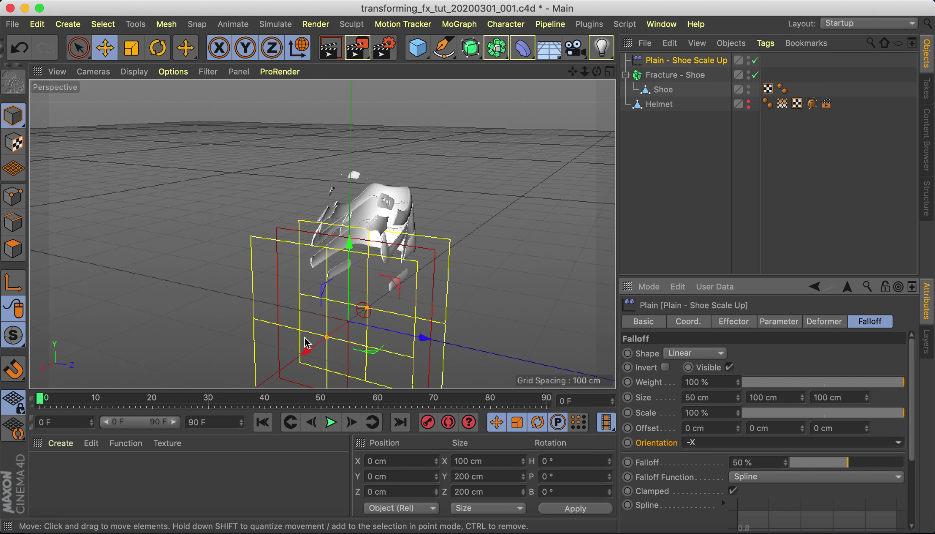
# Slide the Plain effector along X, undoing overshoots, until it rests at X 138.557 cm
pyautogui.moveTo(305, 337)
pyautogui.mouseDown()
pyautogui.moveTo(179, 379)
pyautogui.moveTo(386, 297)
pyautogui.mouseUp()
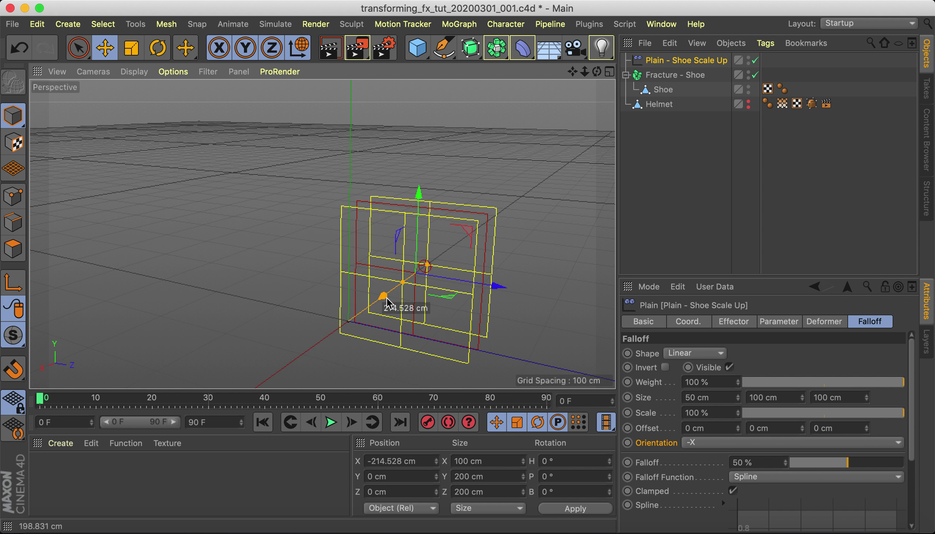
pyautogui.moveTo(387, 303); pyautogui.dragTo(387, 303)
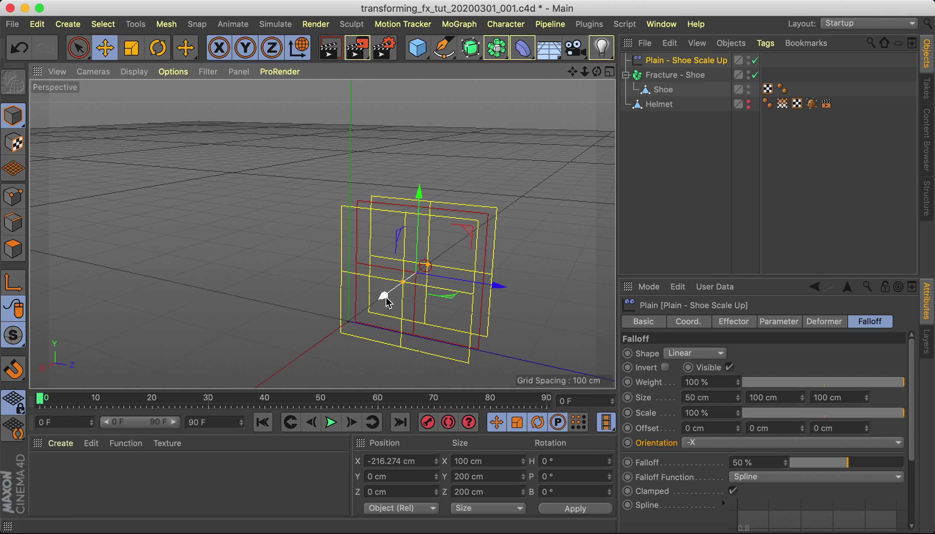
pyautogui.hotkey('ctrl', 'z')
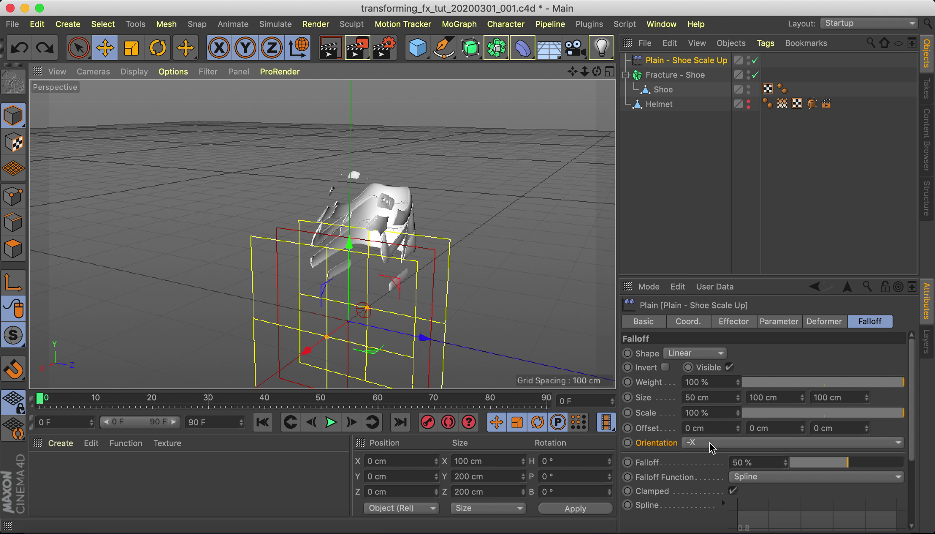
pyautogui.moveTo(306, 350); pyautogui.dragTo(201, 386)
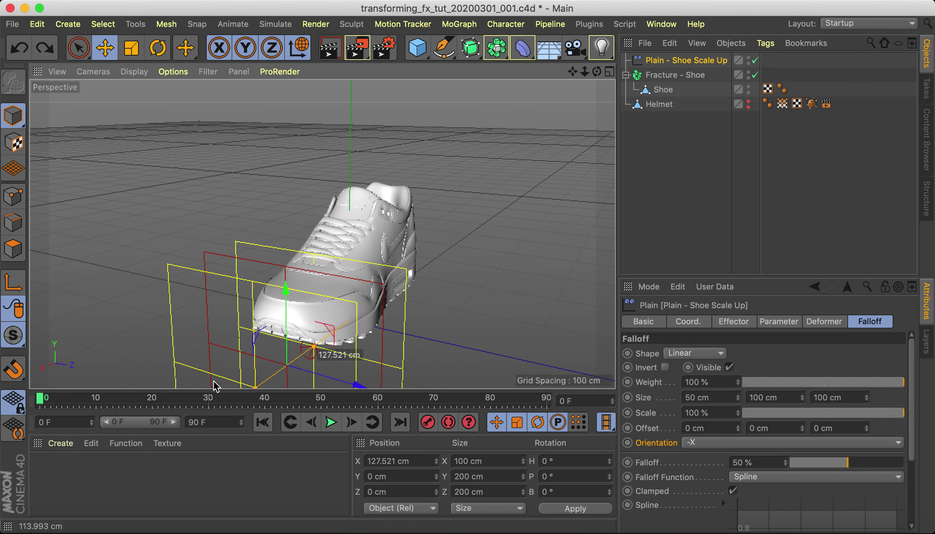
pyautogui.moveTo(288, 364)
pyautogui.mouseDown()
pyautogui.moveTo(371, 277)
pyautogui.moveTo(404, 278)
pyautogui.moveTo(240, 371)
pyautogui.moveTo(341, 309)
pyautogui.moveTo(309, 333)
pyautogui.moveTo(393, 292)
pyautogui.moveTo(334, 328)
pyautogui.moveTo(293, 336)
pyautogui.moveTo(307, 351)
pyautogui.mouseUp()
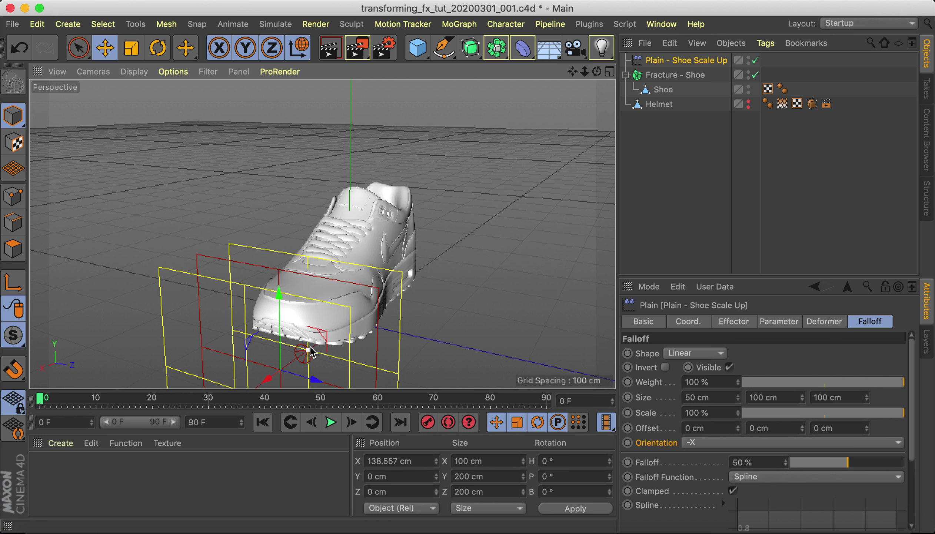
pyautogui.moveTo(268, 380)
pyautogui.mouseDown()
pyautogui.moveTo(273, 354)
pyautogui.moveTo(383, 319)
pyautogui.mouseUp()
pyautogui.hotkey('ctrl', 'z')
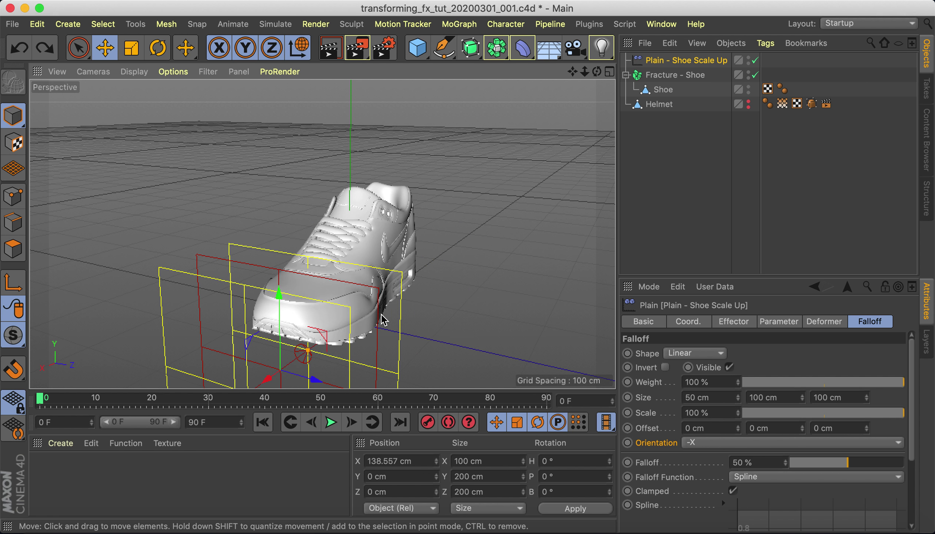
pyautogui.rightClick(822, 503)
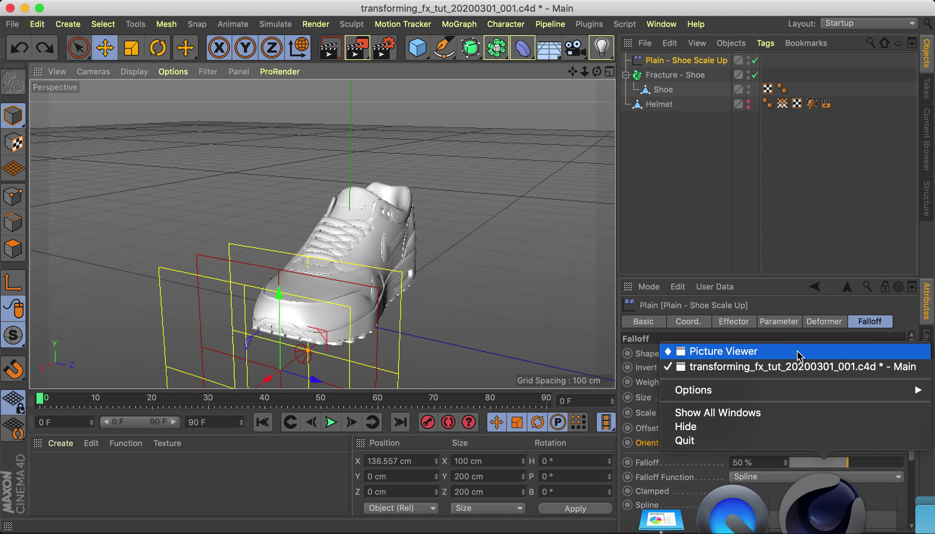
pyautogui.click(798, 351)
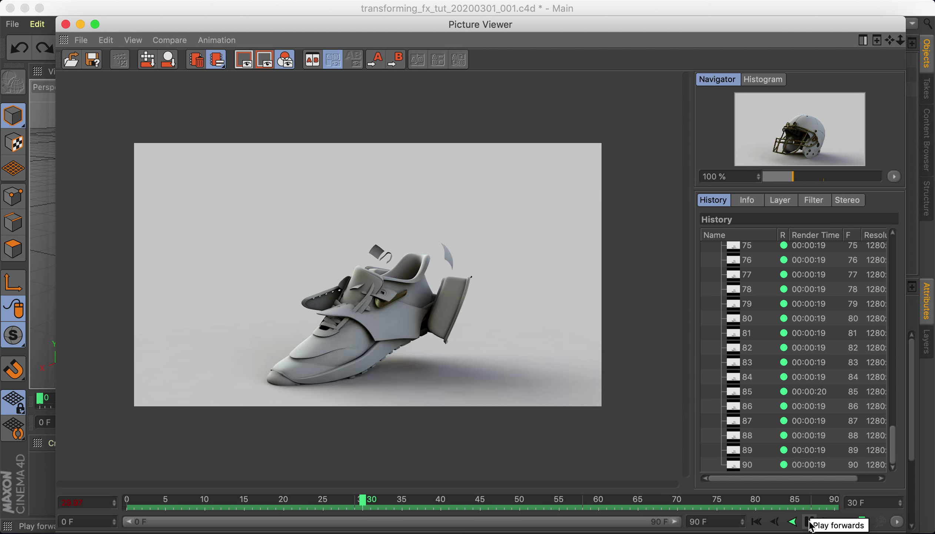
pyautogui.click(809, 521)
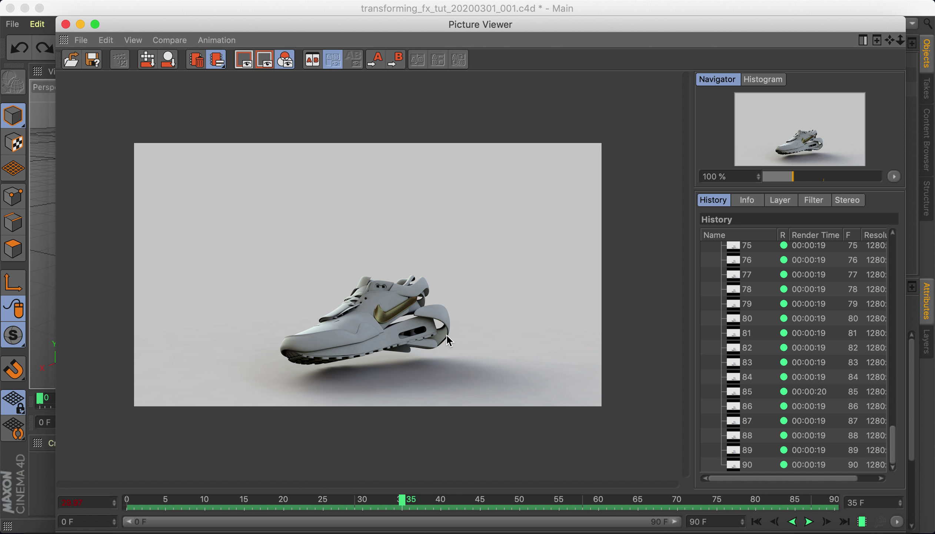
pyautogui.click(761, 523)
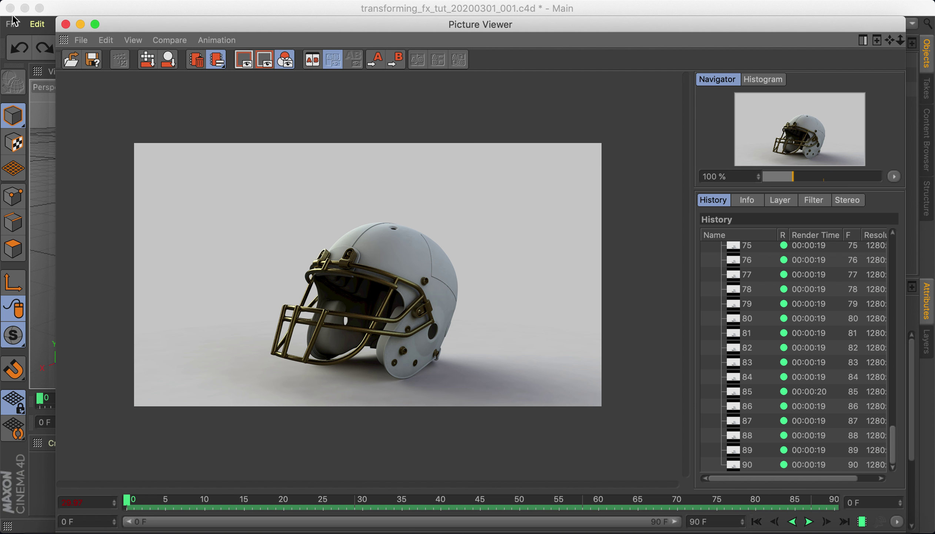
pyautogui.click(82, 24)
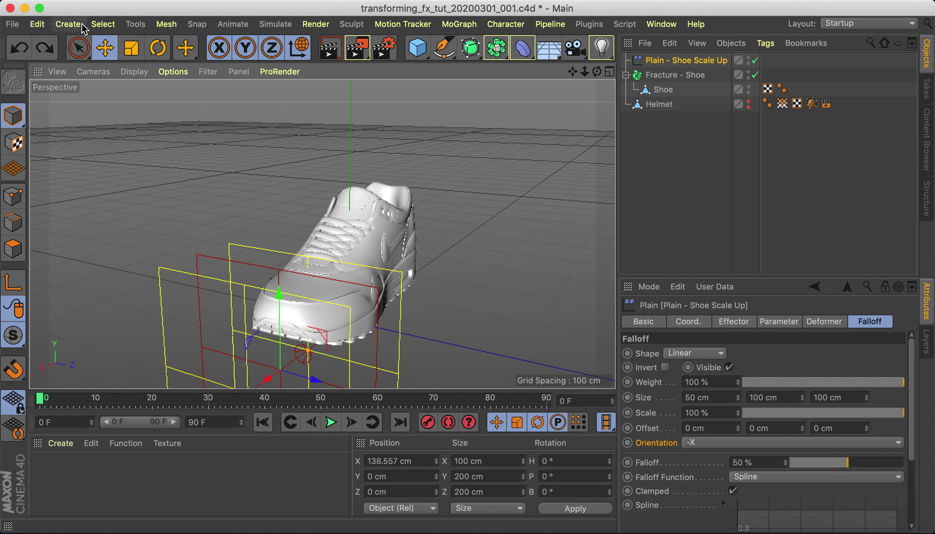
pyautogui.click(709, 444)
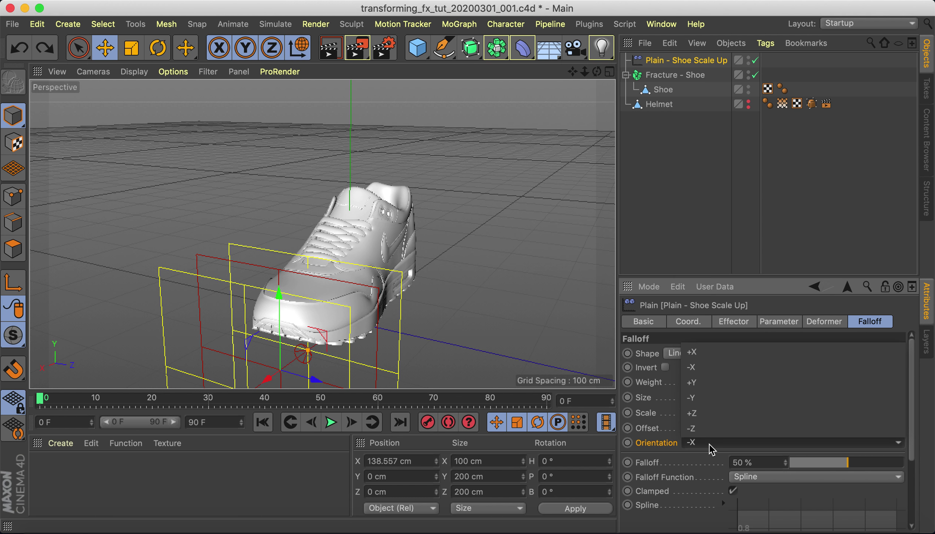
pyautogui.click(709, 357)
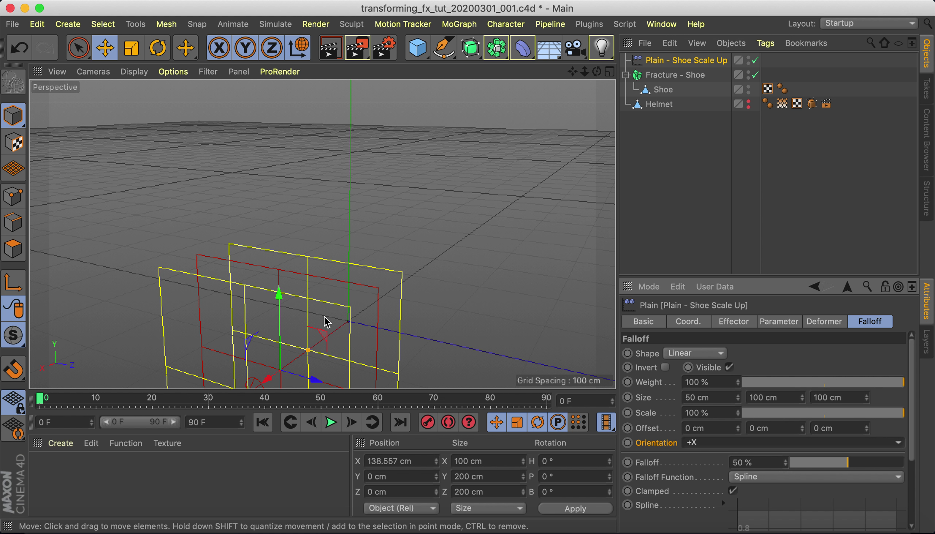
pyautogui.moveTo(268, 379)
pyautogui.mouseDown()
pyautogui.moveTo(353, 319)
pyautogui.moveTo(426, 291)
pyautogui.moveTo(310, 336)
pyautogui.mouseUp()
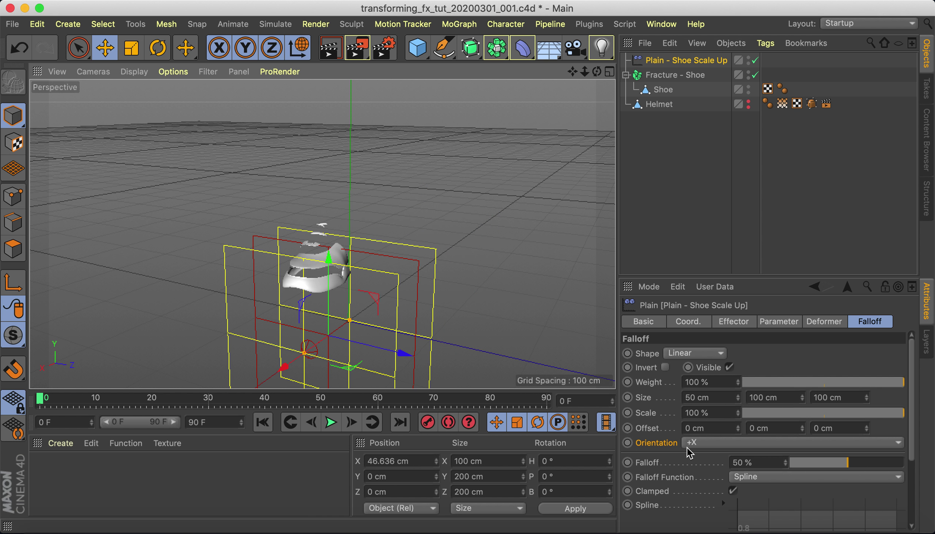
pyautogui.moveTo(450, 271)
pyautogui.keyDown('alt'); pyautogui.mouseDown()
pyautogui.moveTo(439, 288)
pyautogui.moveTo(407, 261)
pyautogui.moveTo(393, 265)
pyautogui.mouseUp(); pyautogui.keyUp('alt')
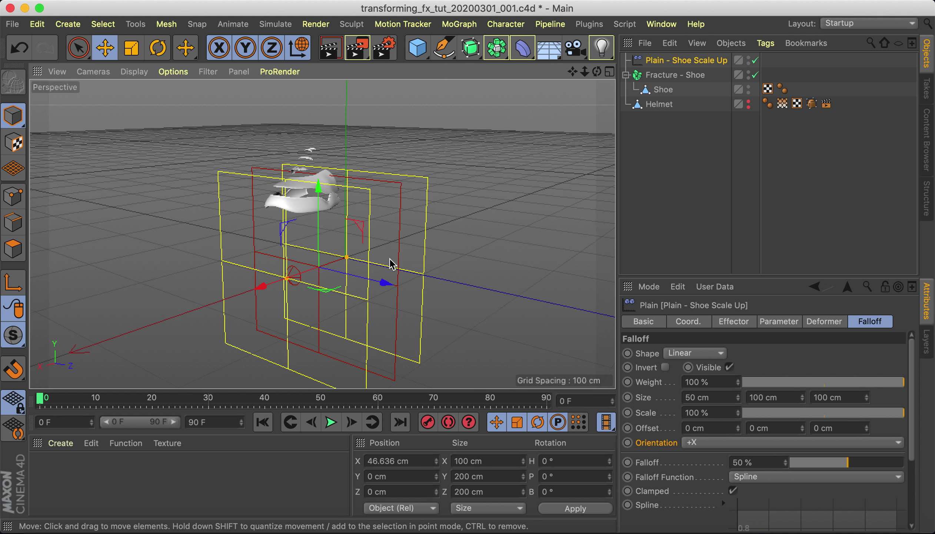
pyautogui.moveTo(387, 208)
pyautogui.keyDown('alt'); pyautogui.mouseDown()
pyautogui.moveTo(391, 198)
pyautogui.moveTo(394, 210)
pyautogui.mouseUp(); pyautogui.keyUp('alt')
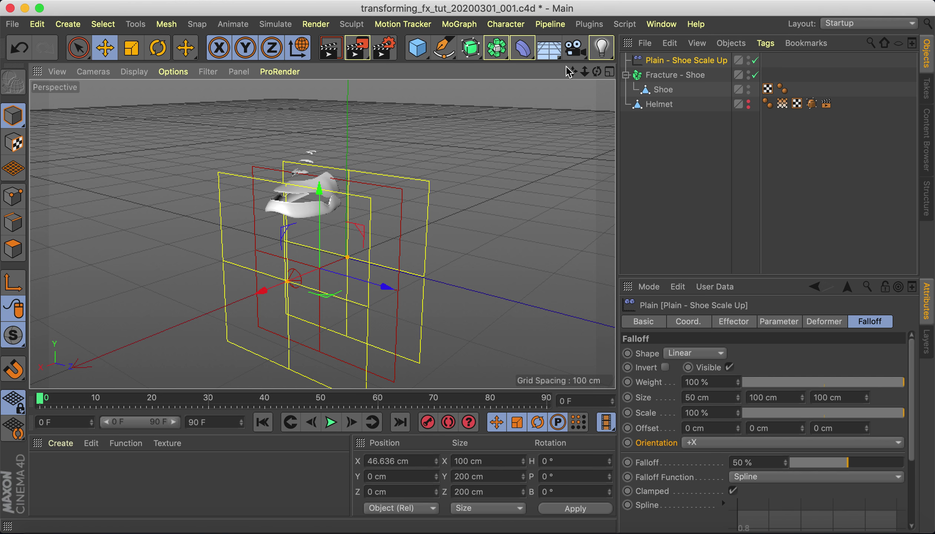
pyautogui.moveTo(599, 76); pyautogui.dragTo(548, 130)
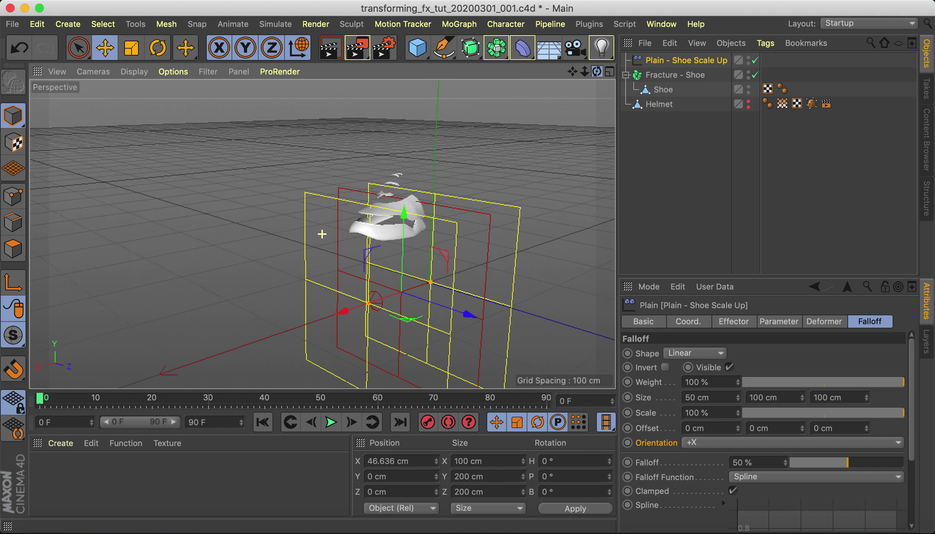
pyautogui.keyDown('alt'); pyautogui.moveTo(501, 285); pyautogui.dragTo(464, 282); pyautogui.keyUp('alt')
pyautogui.moveTo(386, 282)
pyautogui.mouseDown()
pyautogui.moveTo(394, 297)
pyautogui.moveTo(419, 287)
pyautogui.mouseUp()
pyautogui.hotkey('ctrl', 'z')
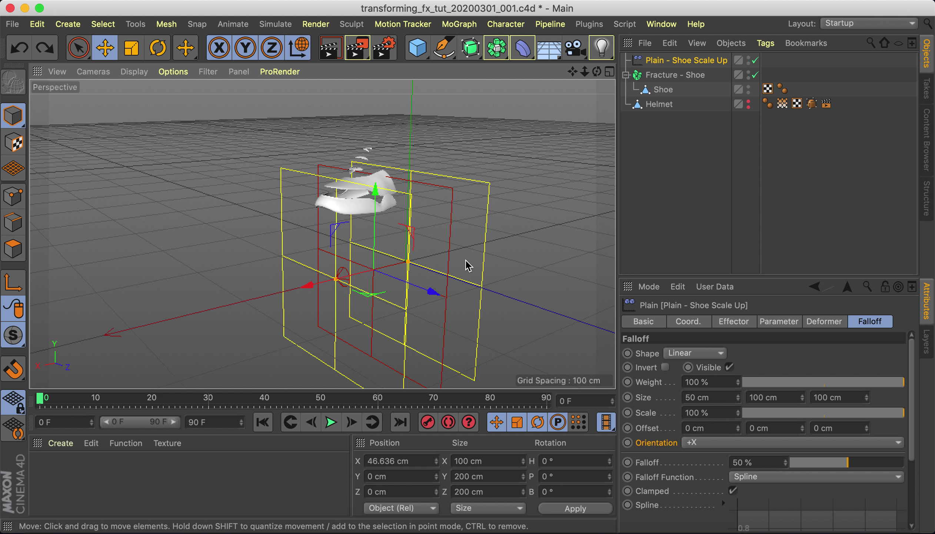
pyautogui.moveTo(461, 266)
pyautogui.keyDown('alt'); pyautogui.mouseDown()
pyautogui.moveTo(501, 247)
pyautogui.moveTo(497, 257)
pyautogui.moveTo(463, 229)
pyautogui.moveTo(459, 256)
pyautogui.moveTo(464, 236)
pyautogui.moveTo(362, 271)
pyautogui.mouseUp(); pyautogui.keyUp('alt')
pyautogui.moveTo(300, 323)
pyautogui.mouseDown()
pyautogui.moveTo(388, 281)
pyautogui.moveTo(397, 267)
pyautogui.moveTo(419, 261)
pyautogui.moveTo(355, 302)
pyautogui.moveTo(286, 325)
pyautogui.moveTo(407, 290)
pyautogui.moveTo(456, 262)
pyautogui.mouseUp()
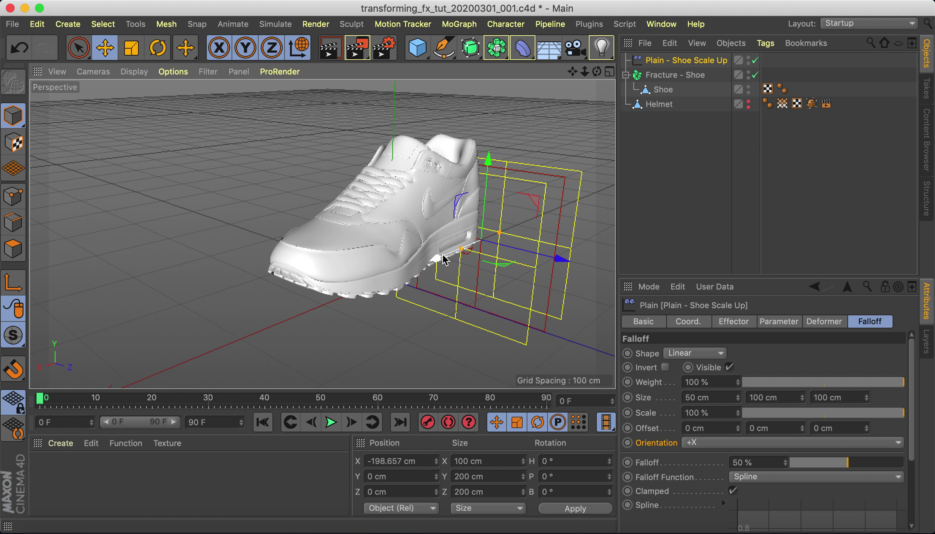
pyautogui.hotkey('ctrl', 'z')
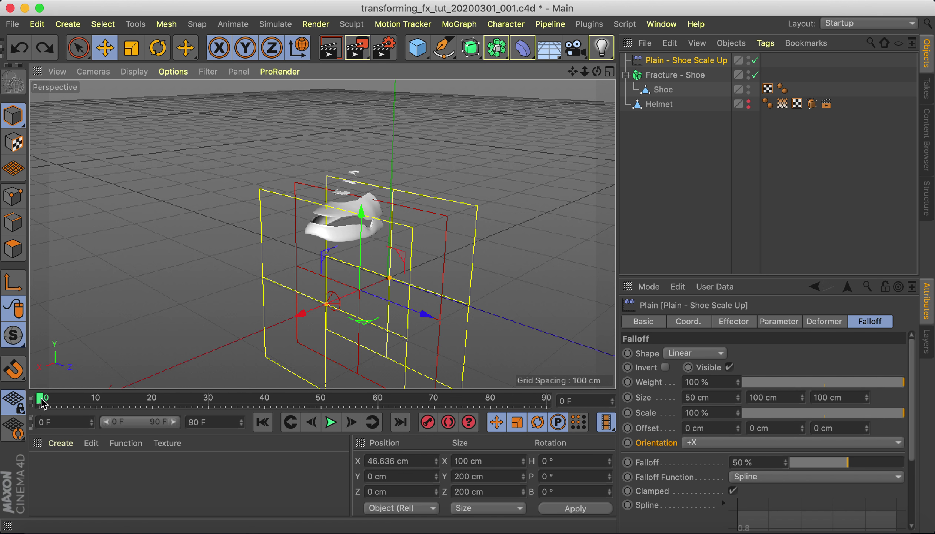
# At frame 10, move the Plain effector to about X 75 cm so the shoe is hidden
pyautogui.moveTo(42, 403); pyautogui.dragTo(75, 402)
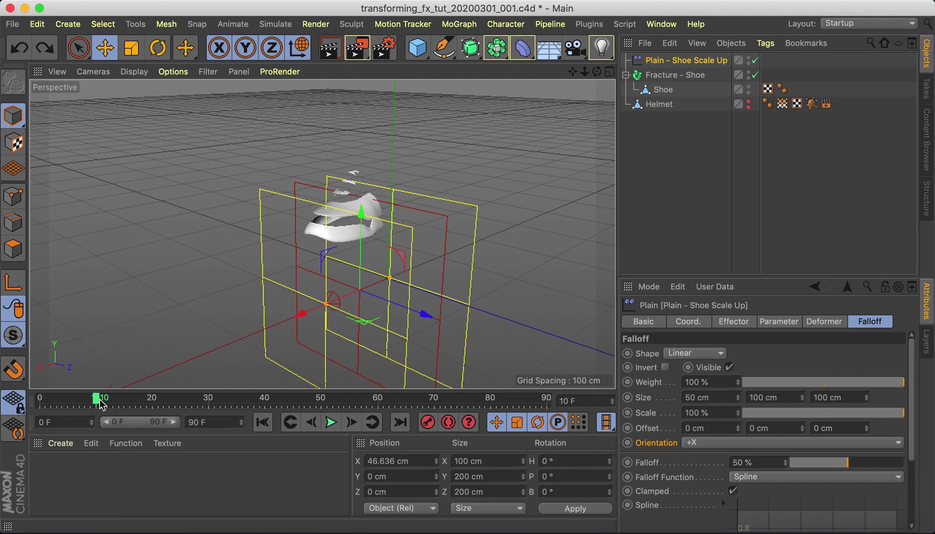
pyautogui.moveTo(303, 317); pyautogui.dragTo(288, 330)
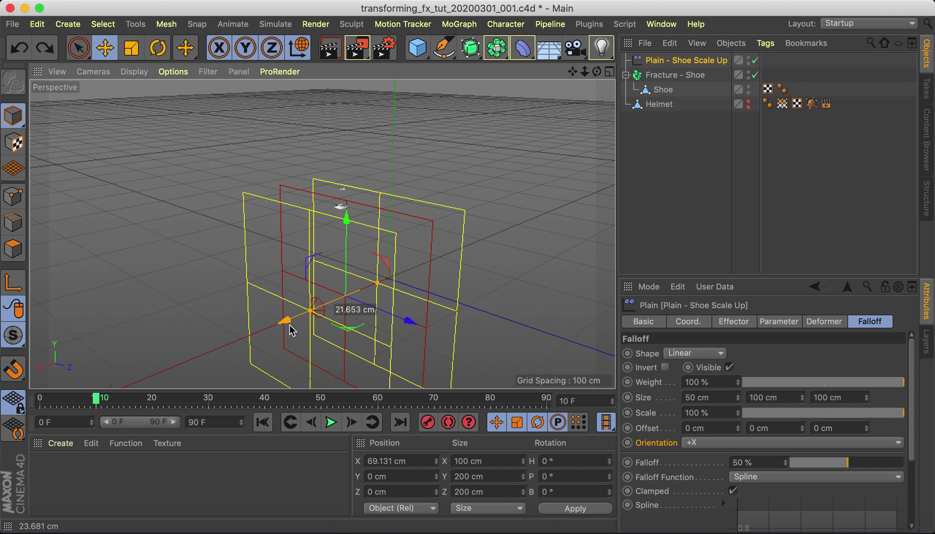
pyautogui.moveTo(289, 330)
pyautogui.mouseDown()
pyautogui.moveTo(283, 322)
pyautogui.moveTo(260, 330)
pyautogui.moveTo(283, 322)
pyautogui.mouseUp()
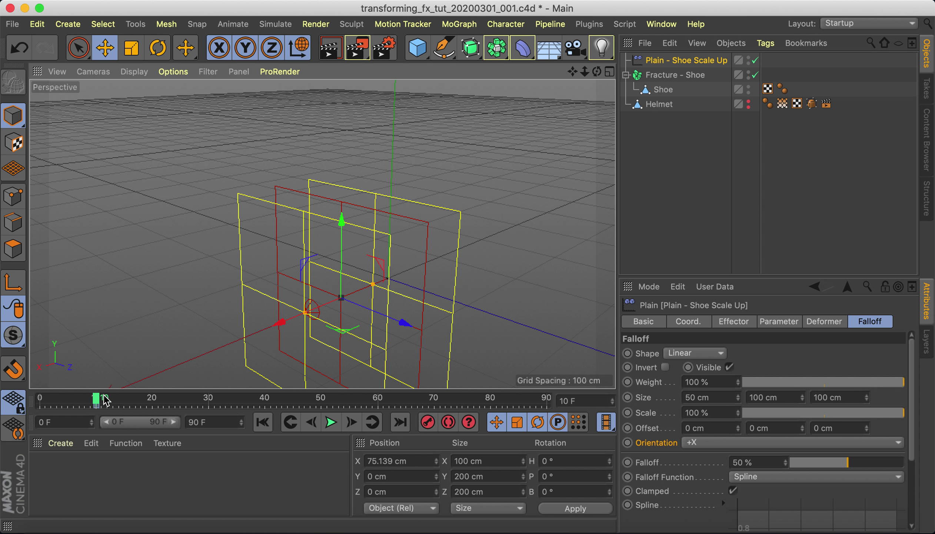
# At frame 50, slide the Plain effector past the shoe to about X -182 cm
pyautogui.moveTo(104, 396); pyautogui.dragTo(104, 400)
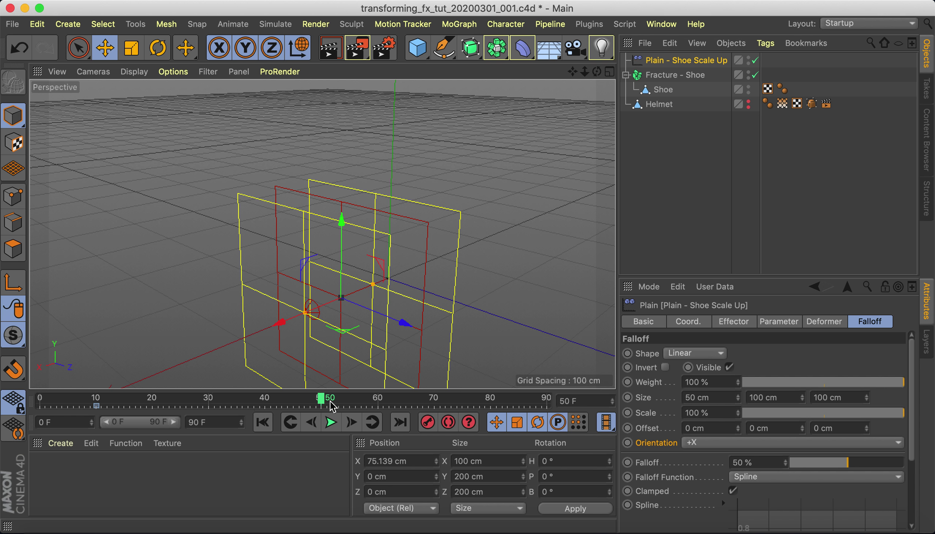
pyautogui.moveTo(282, 322); pyautogui.dragTo(440, 278)
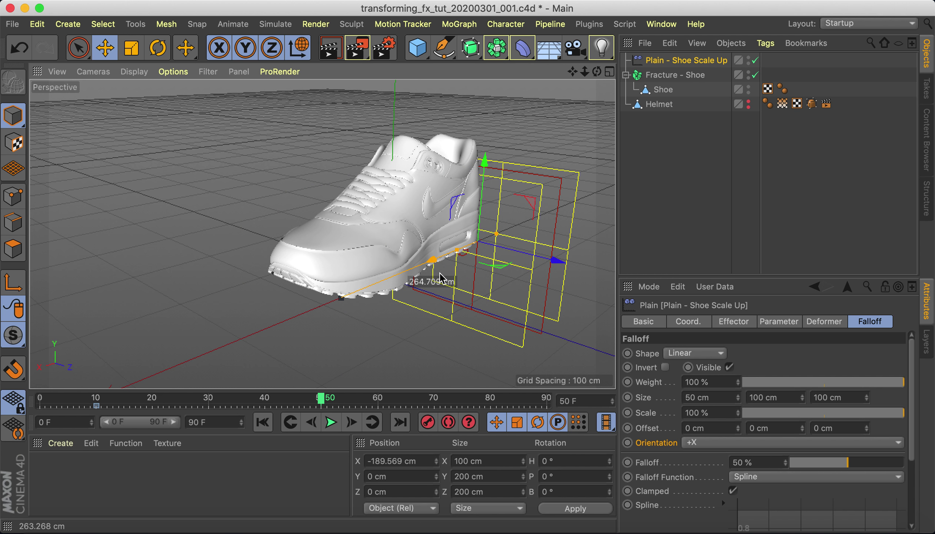
pyautogui.moveTo(440, 278)
pyautogui.mouseDown()
pyautogui.moveTo(446, 257)
pyautogui.moveTo(418, 266)
pyautogui.moveTo(433, 265)
pyautogui.mouseUp()
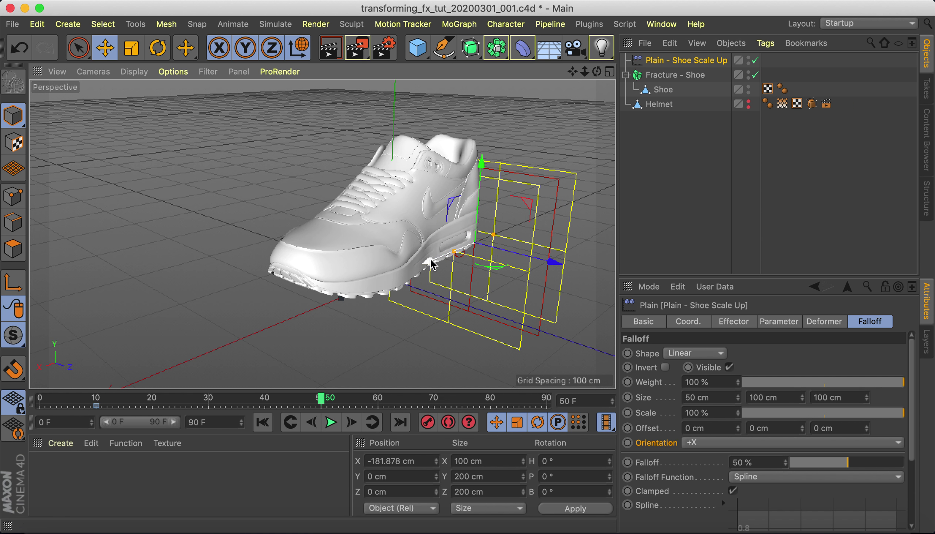
# Record the effector's frame 50 position as a keyframe and play back the scale-in
pyautogui.click(428, 423)
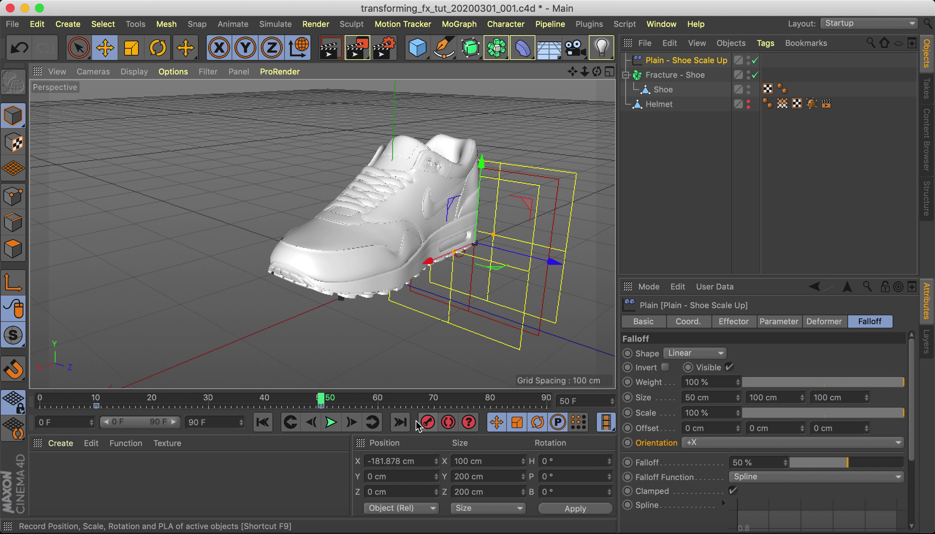
pyautogui.click(262, 422)
pyautogui.click(330, 423)
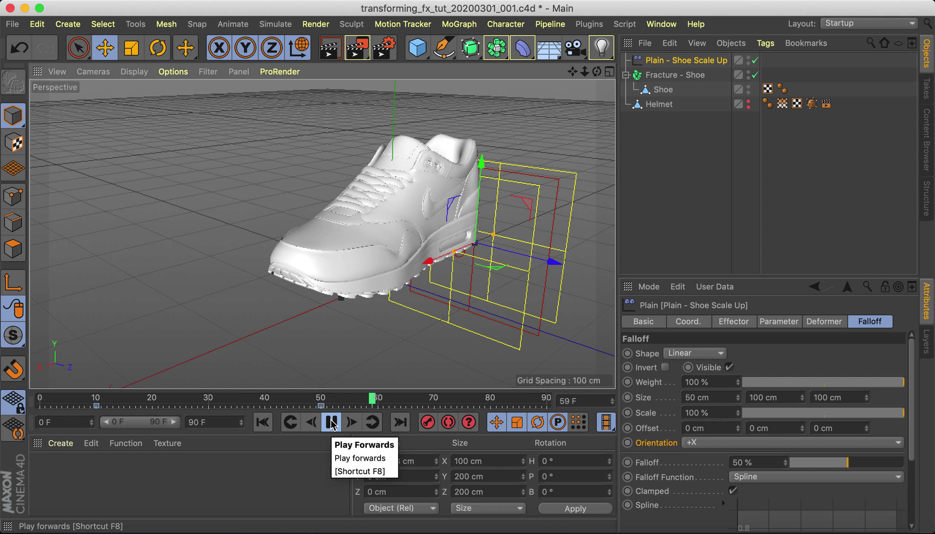
pyautogui.click(332, 422)
pyautogui.click(262, 422)
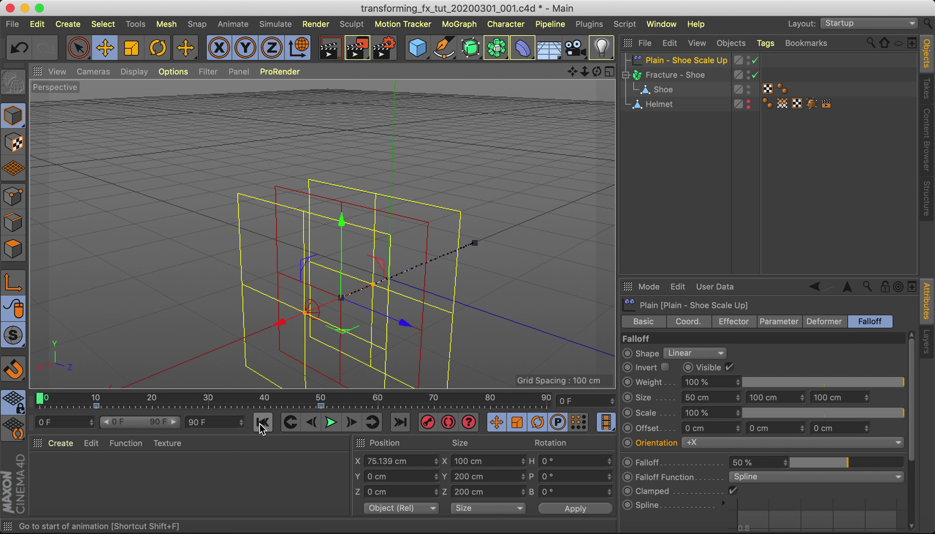
pyautogui.click(336, 422)
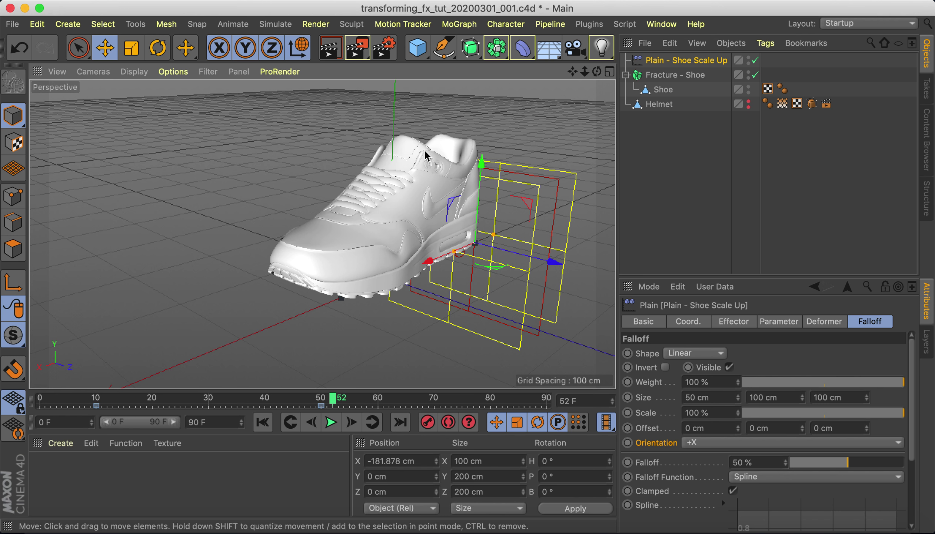
# Orbit to view the shoe from above and bring the Picture Viewer forward
pyautogui.moveTo(378, 295)
pyautogui.keyDown('alt'); pyautogui.mouseDown()
pyautogui.moveTo(402, 295)
pyautogui.moveTo(420, 264)
pyautogui.mouseUp(); pyautogui.keyUp('alt')
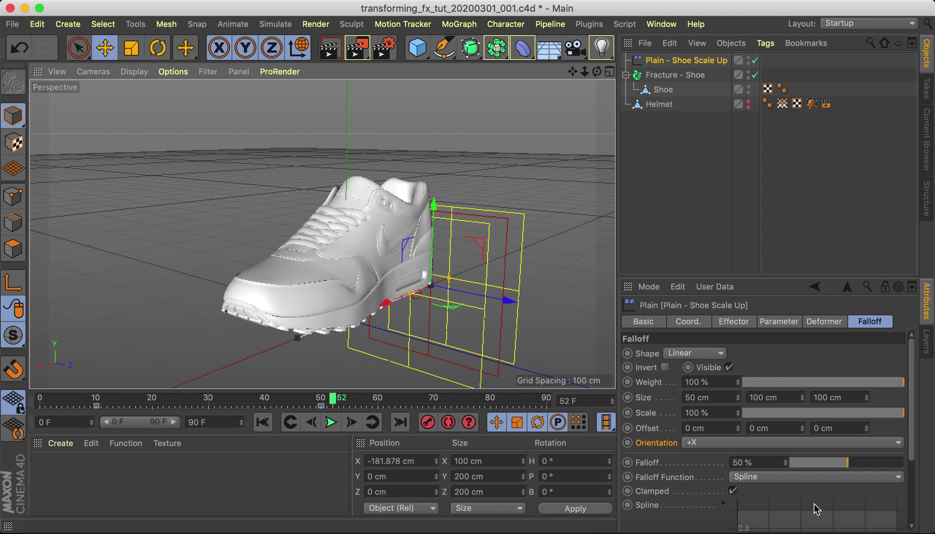
pyautogui.moveTo(835, 531)
pyautogui.rightClick(835, 514)
pyautogui.click(782, 351)
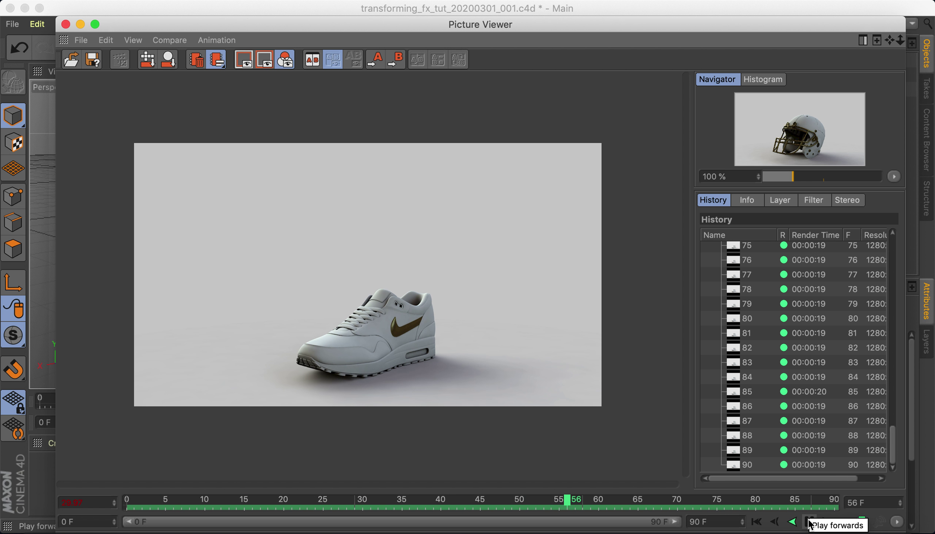
pyautogui.click(810, 522)
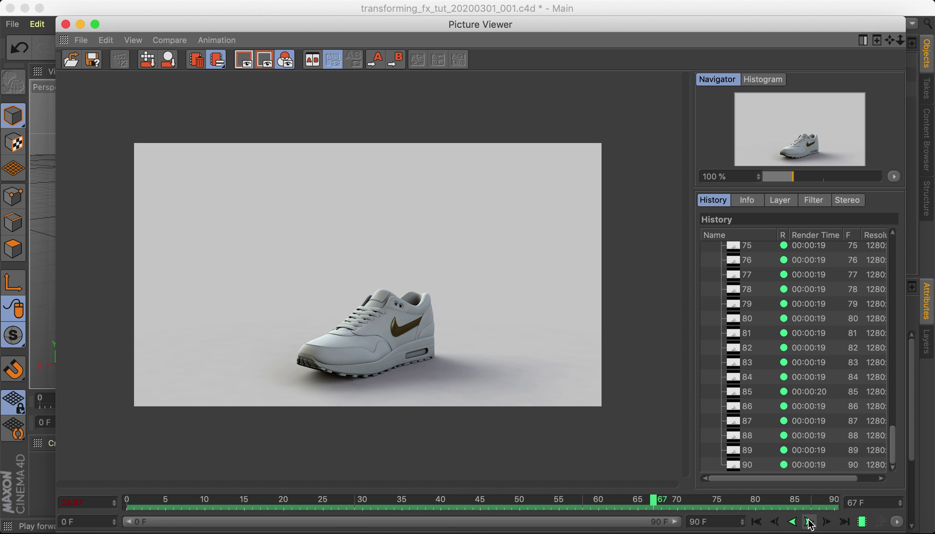
pyautogui.click(81, 24)
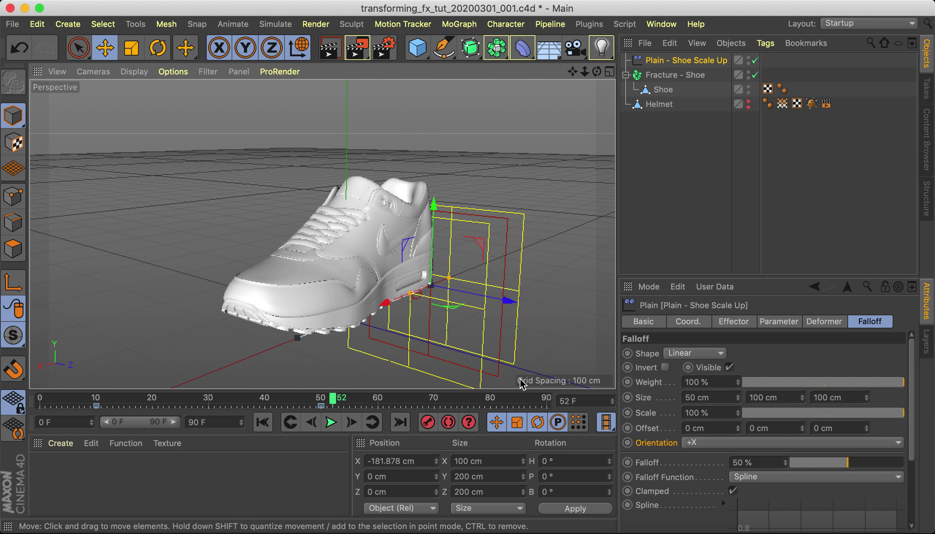
pyautogui.click(262, 422)
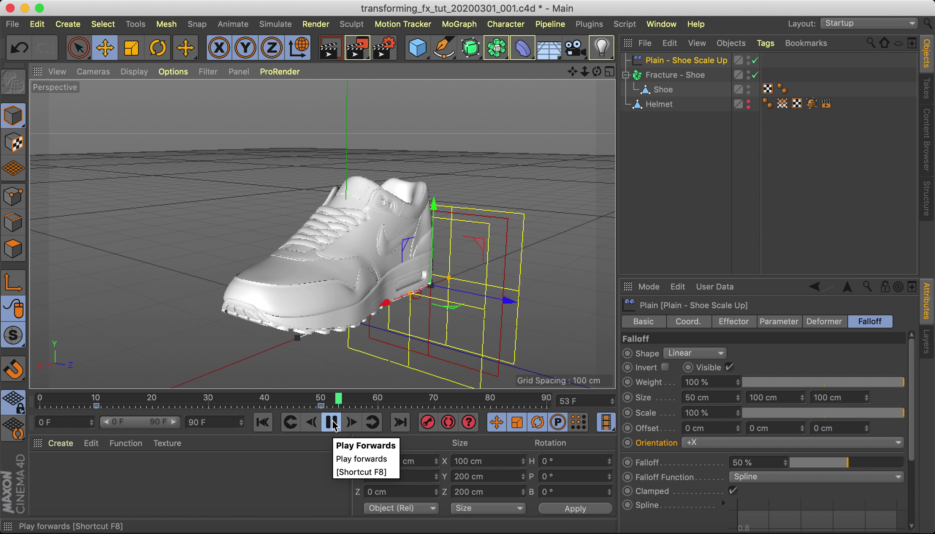
pyautogui.click(333, 423)
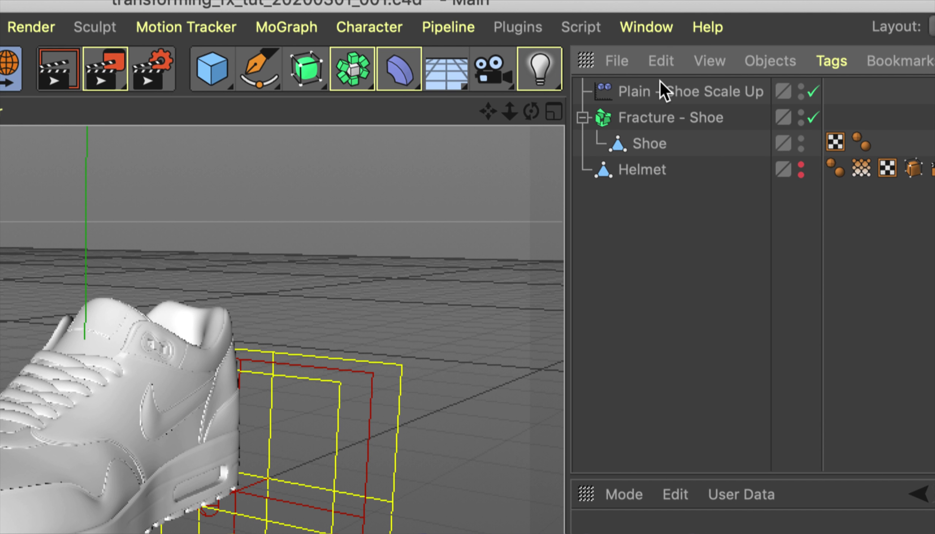
pyautogui.click(284, 29)
pyautogui.moveTo(328, 65)
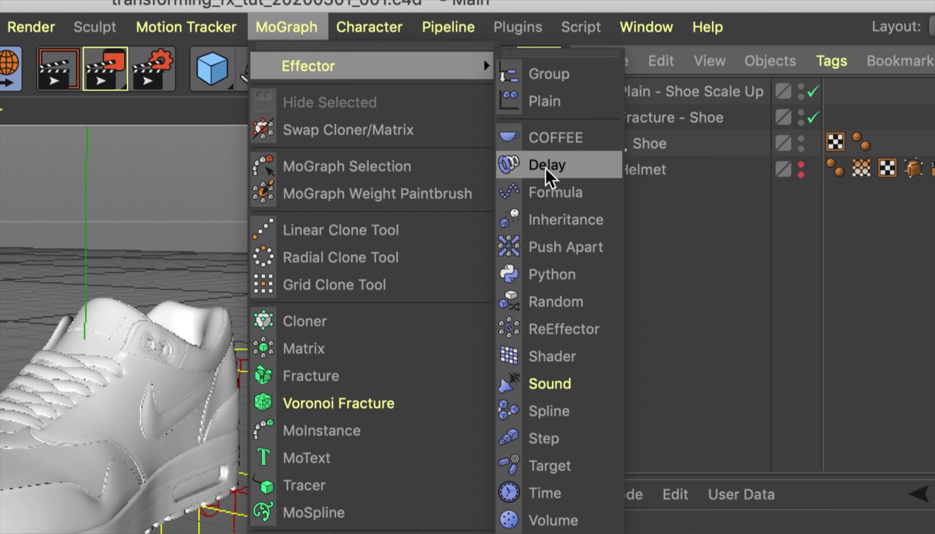
# Add a Delay effector, rename it 'Delay - Shoe', and reselect Fracture - Shoe
pyautogui.click(577, 165)
pyautogui.doubleClick(648, 89)
pyautogui.press('Right')
pyautogui.write('- Shoe')
pyautogui.press('Return')
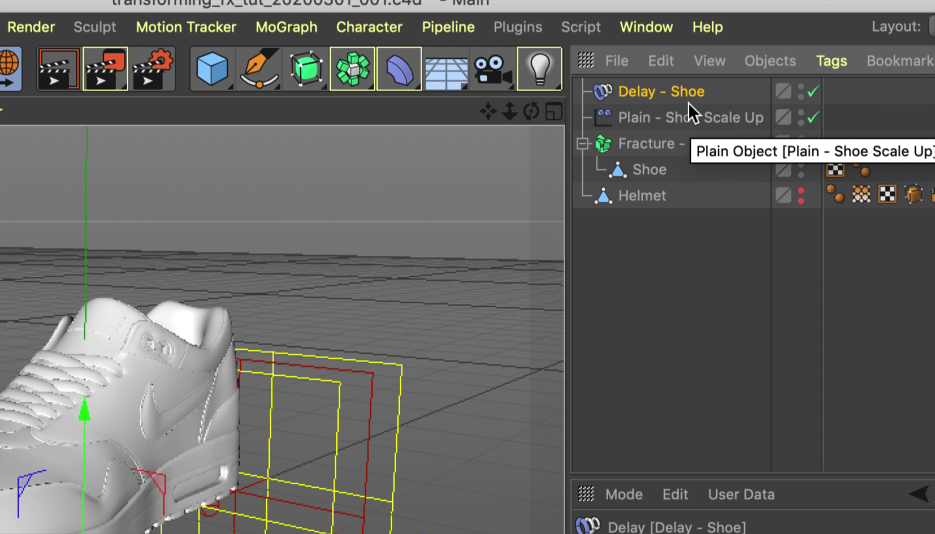
pyautogui.click(644, 147)
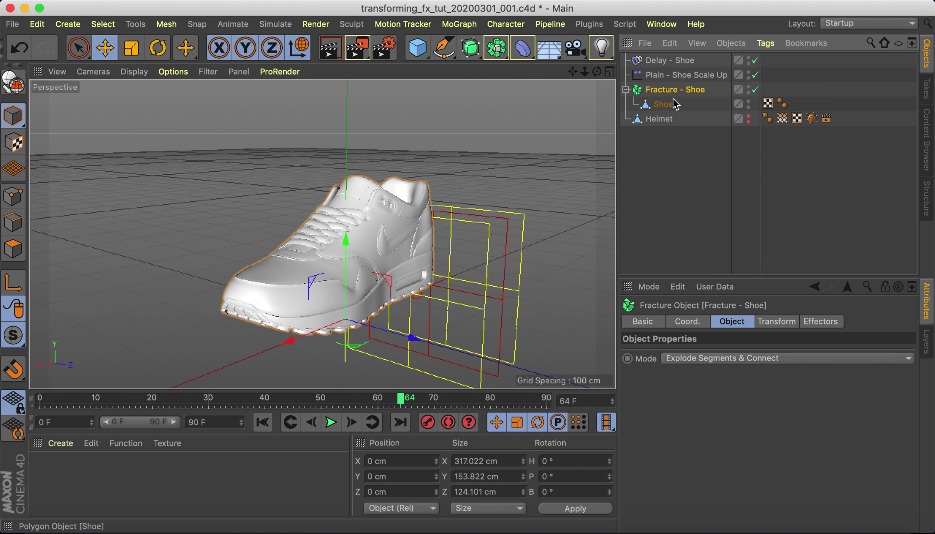
# Drop Delay - Shoe into Fracture - Shoe's Effectors list and move it above Plain - Shoe Scale Up
pyautogui.click(473, 23)
pyautogui.moveTo(497, 45)
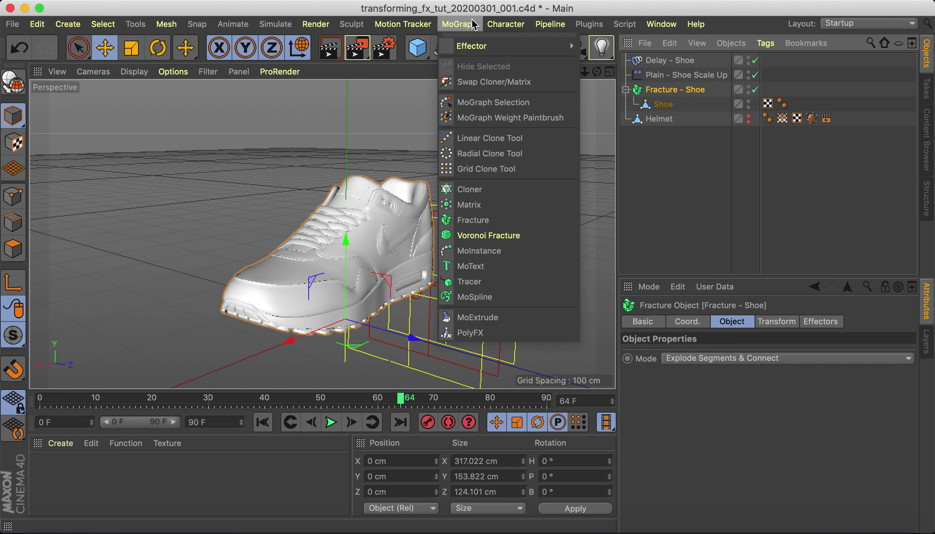
pyautogui.click(717, 201)
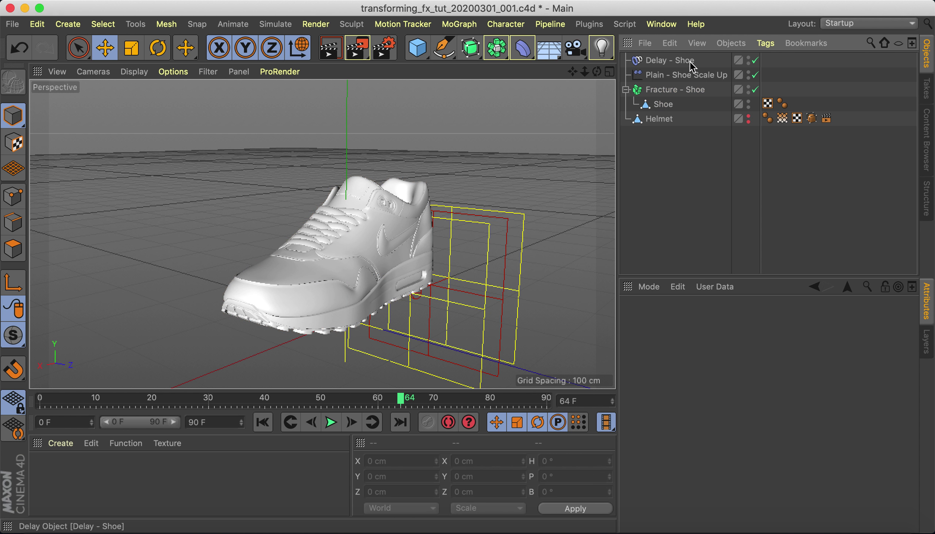
pyautogui.click(654, 91)
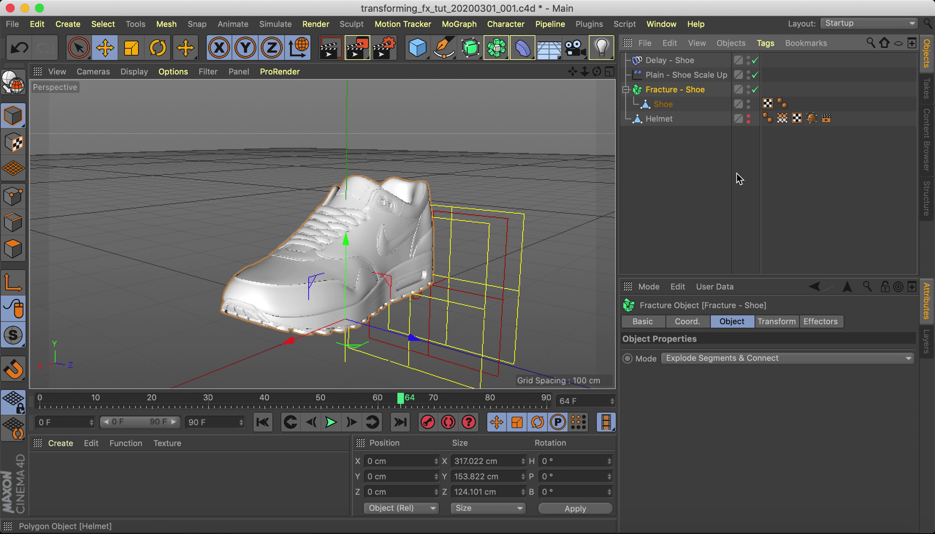
pyautogui.click(835, 326)
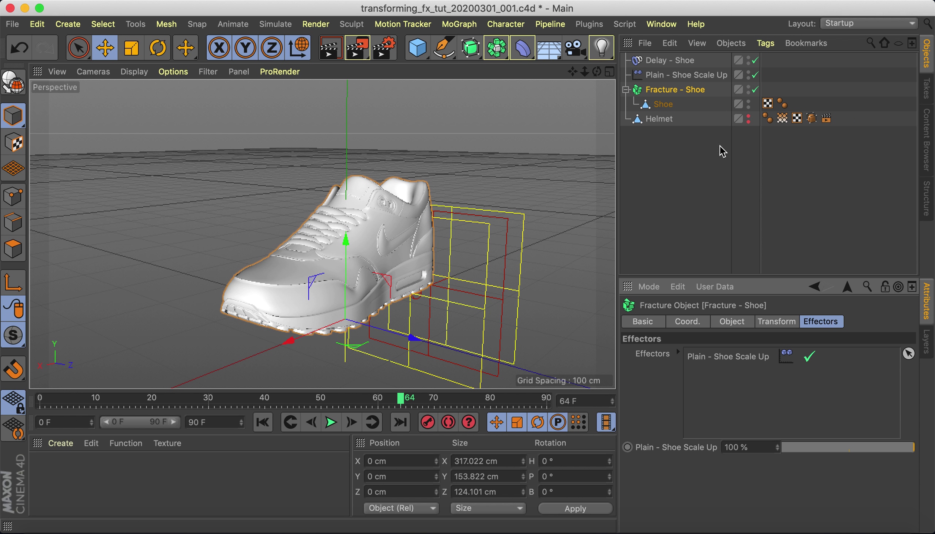
pyautogui.moveTo(665, 62); pyautogui.dragTo(703, 312)
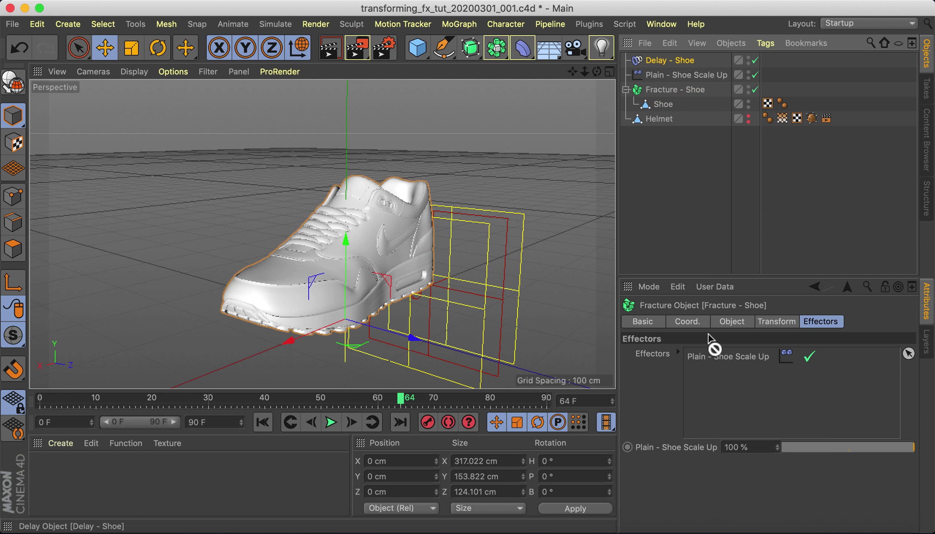
pyautogui.moveTo(711, 366); pyautogui.dragTo(711, 362)
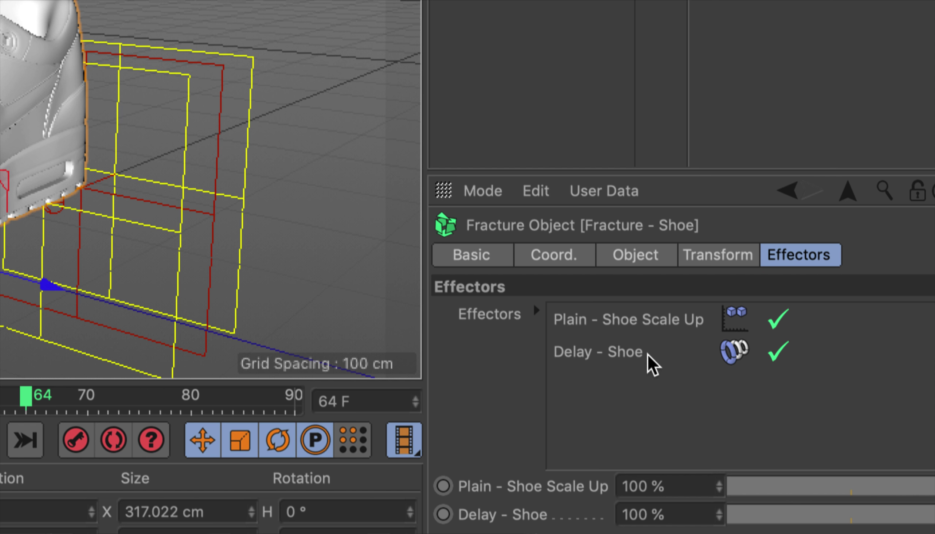
pyautogui.click(568, 357)
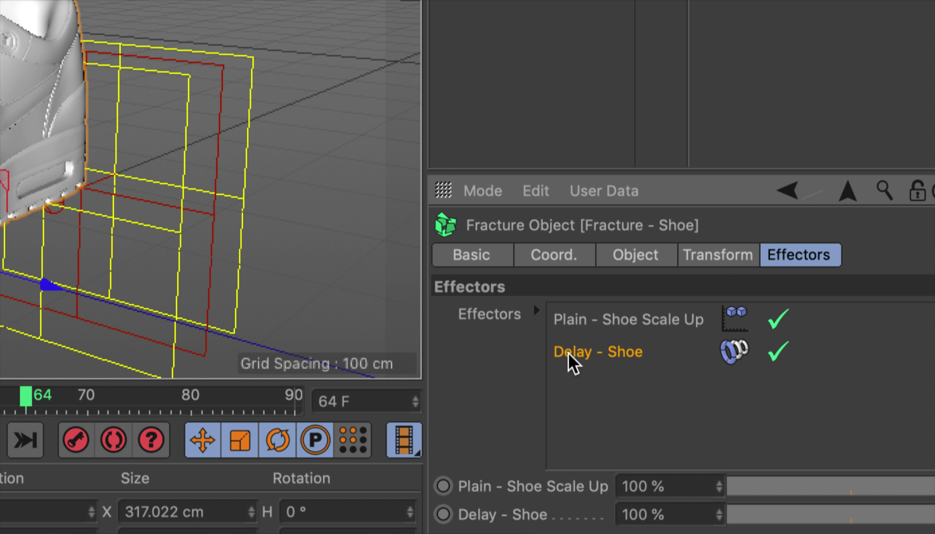
pyautogui.moveTo(565, 354); pyautogui.dragTo(570, 313)
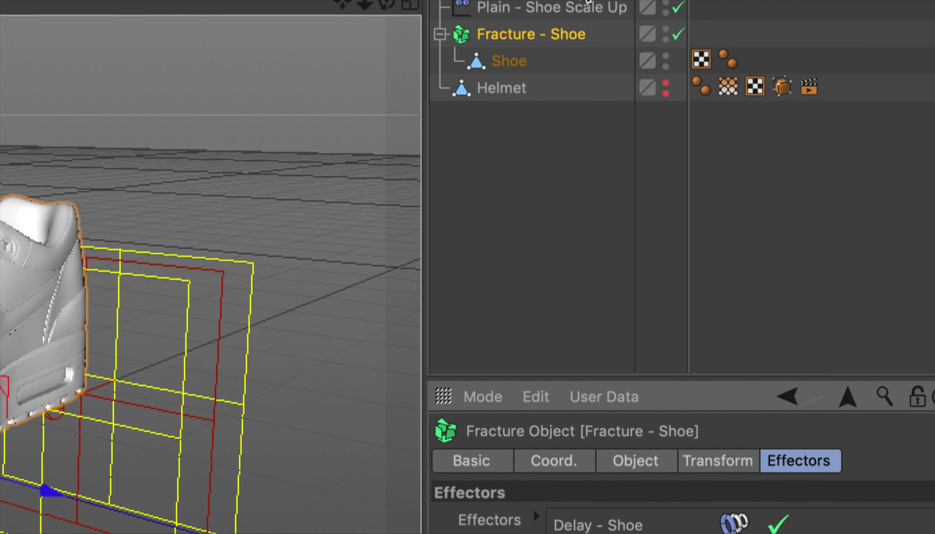
# Set the Delay - Shoe effector's Strength to 70%
pyautogui.click(522, 21)
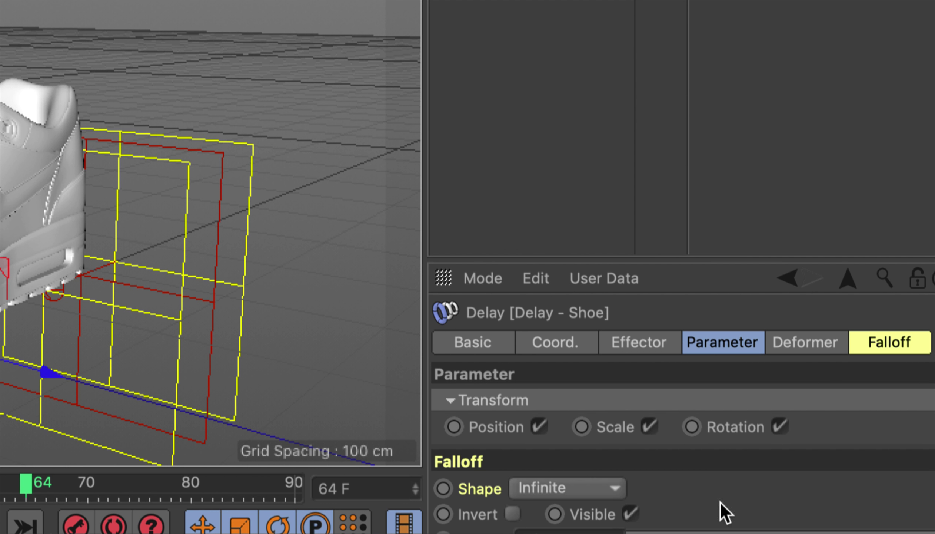
pyautogui.click(898, 347)
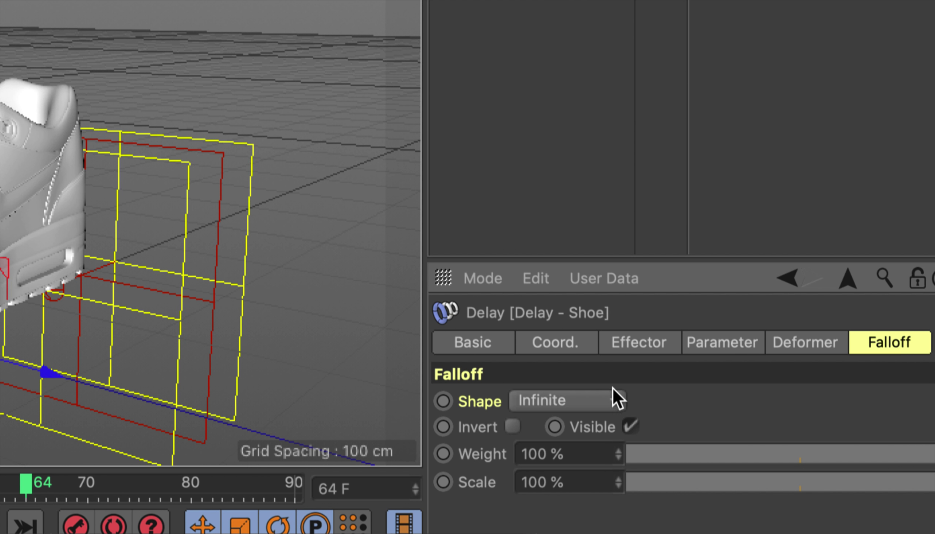
pyautogui.click(701, 343)
pyautogui.click(661, 344)
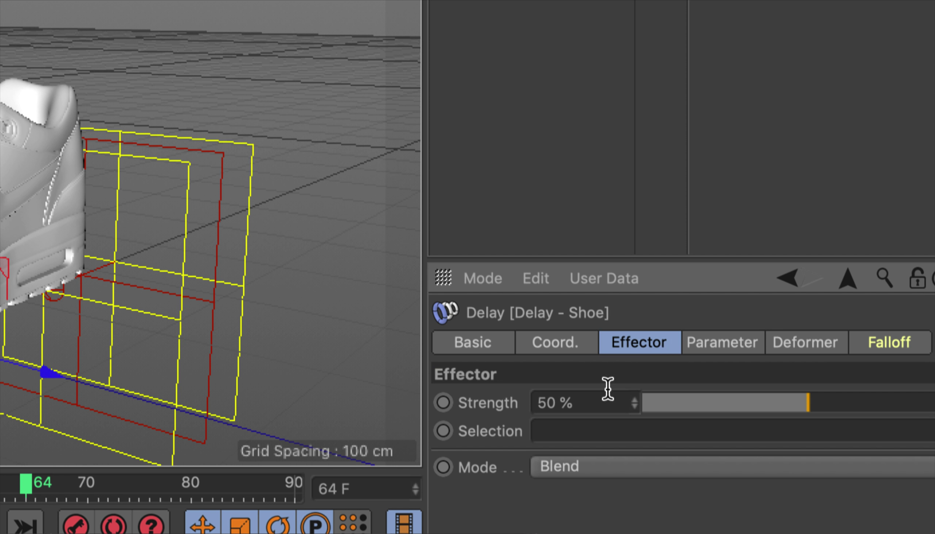
pyautogui.moveTo(582, 404); pyautogui.dragTo(547, 407)
pyautogui.write('70')
pyautogui.press('Return')
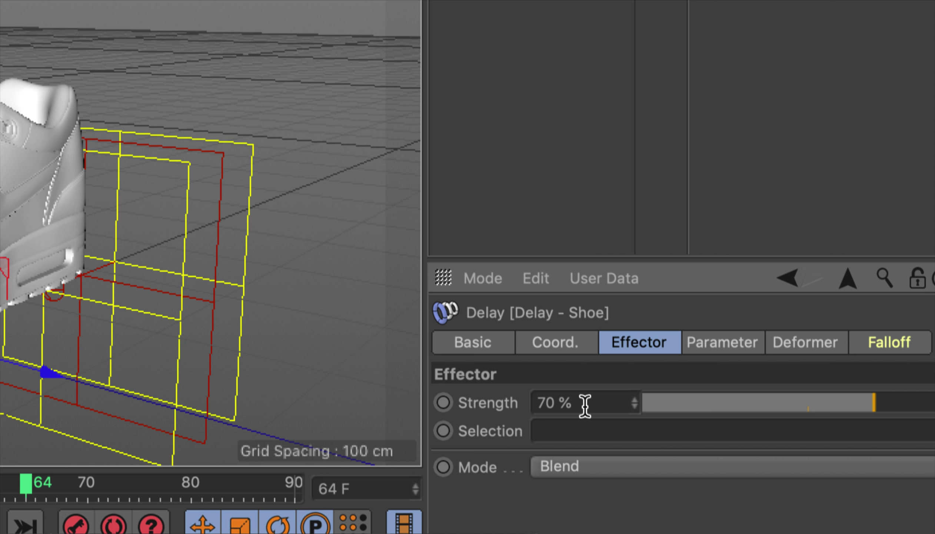
# Switch Delay - Shoe's Mode from Blend to Spring
pyautogui.doubleClick(585, 405)
pyautogui.click(585, 404)
pyautogui.doubleClick(585, 405)
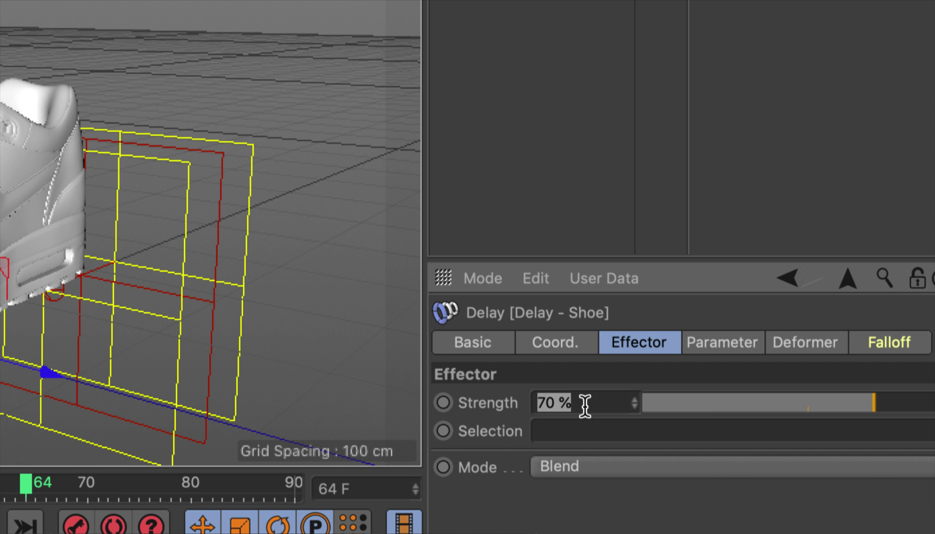
pyautogui.click(560, 470)
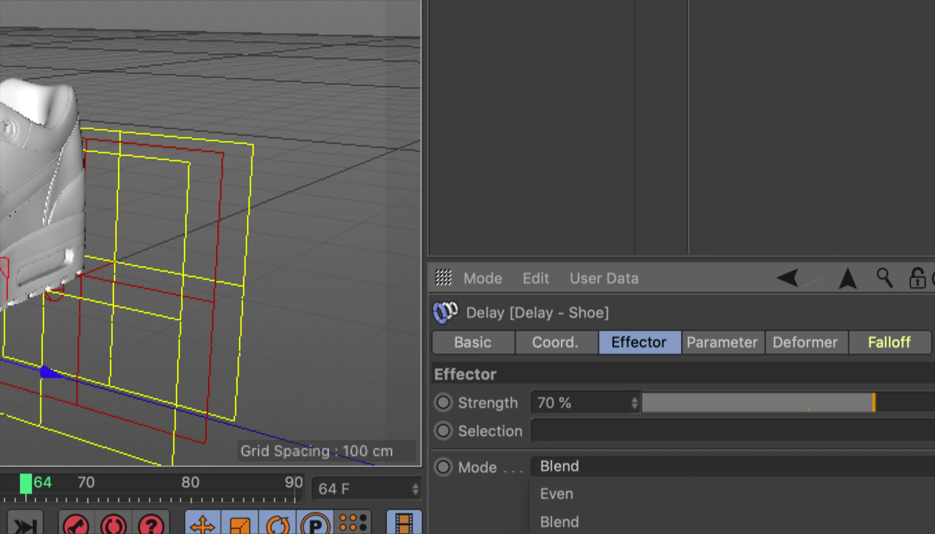
pyautogui.click(560, 531)
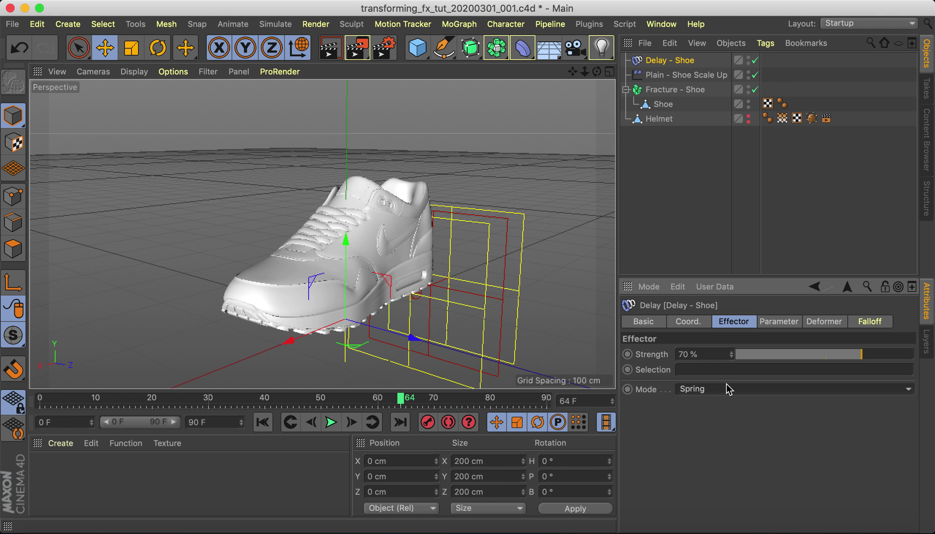
pyautogui.click(703, 91)
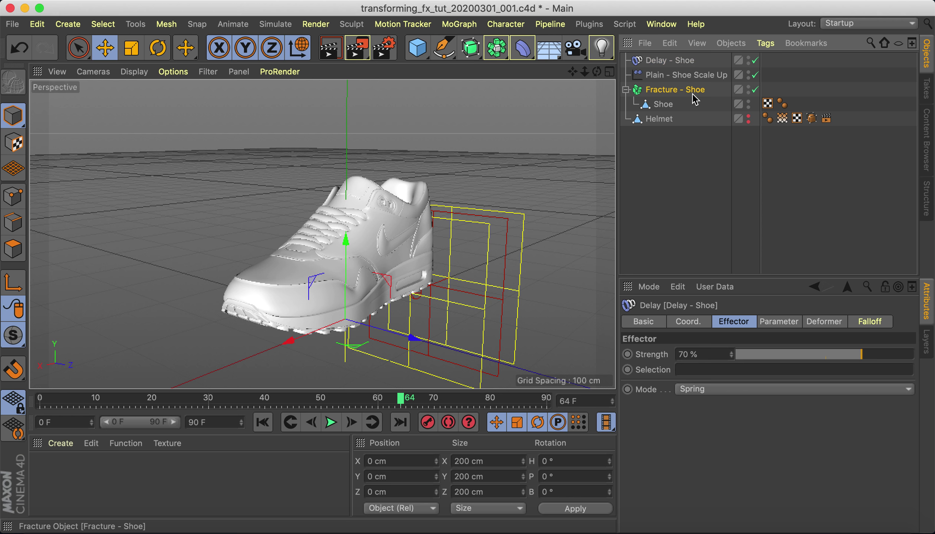
# Show Fracture - Shoe's effectors list and play the animation from frame 0
pyautogui.click(813, 323)
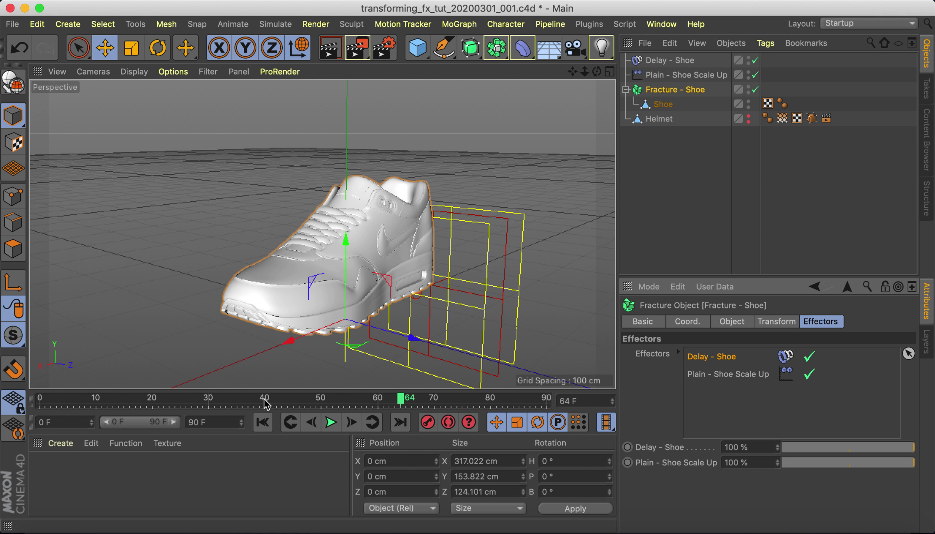
pyautogui.click(263, 423)
pyautogui.click(331, 422)
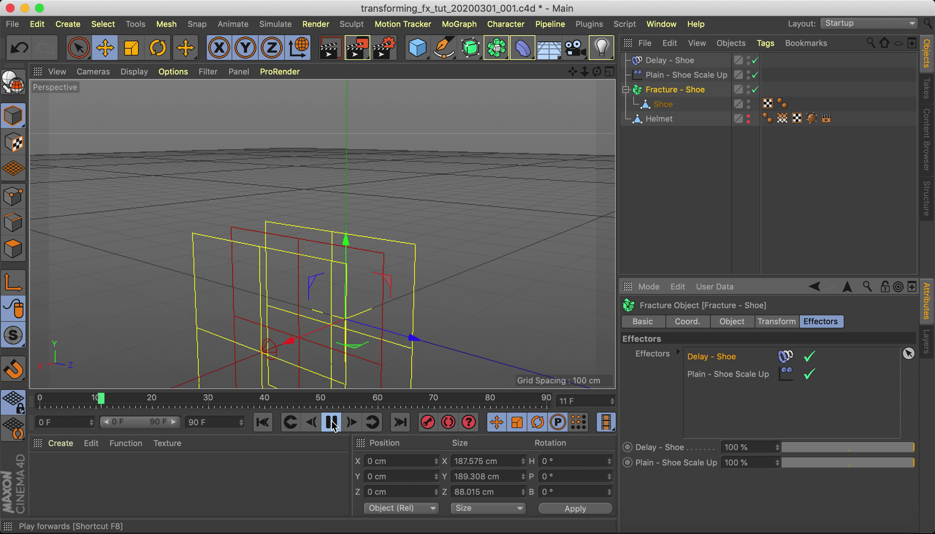
pyautogui.click(332, 422)
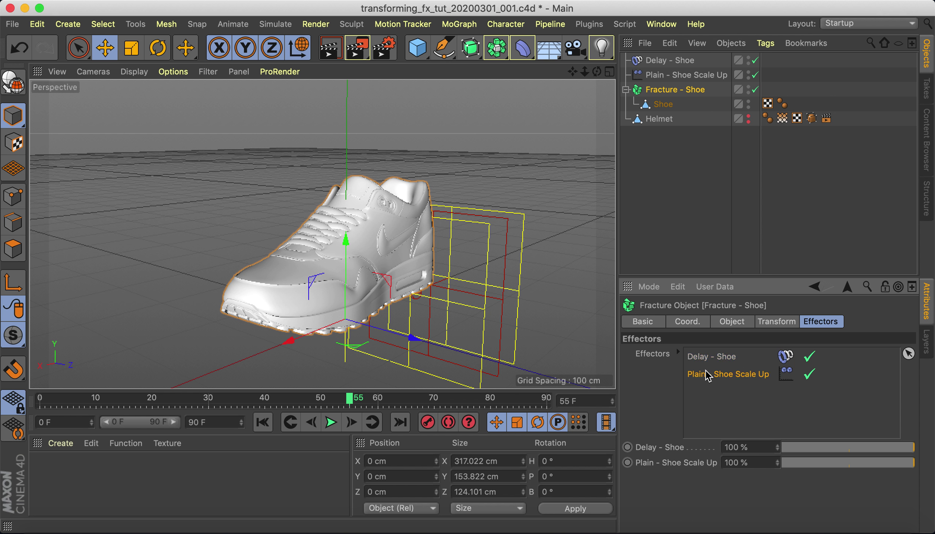
# Move Delay - Shoe below Plain - Shoe Scale Up and replay the scale-in to frame 69
pyautogui.moveTo(705, 358); pyautogui.dragTo(698, 379)
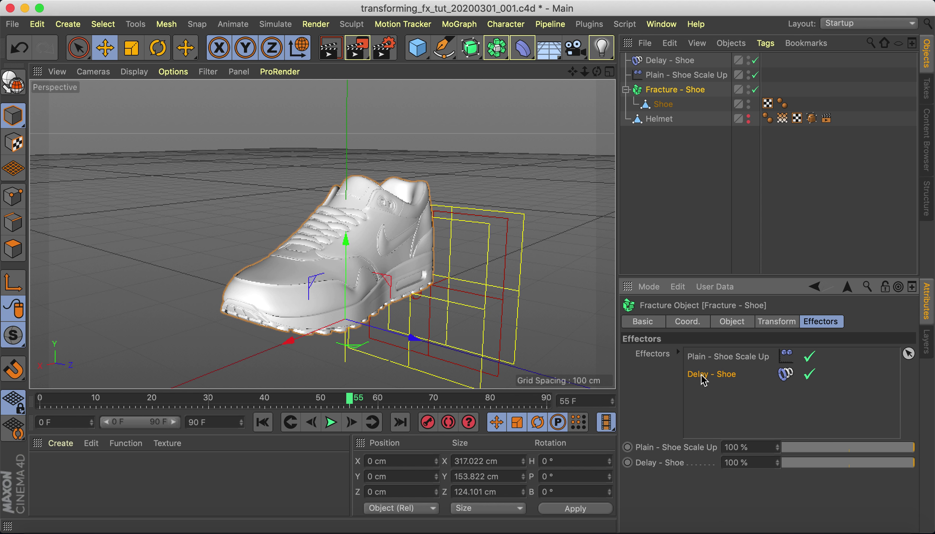
pyautogui.click(262, 422)
pyautogui.click(330, 422)
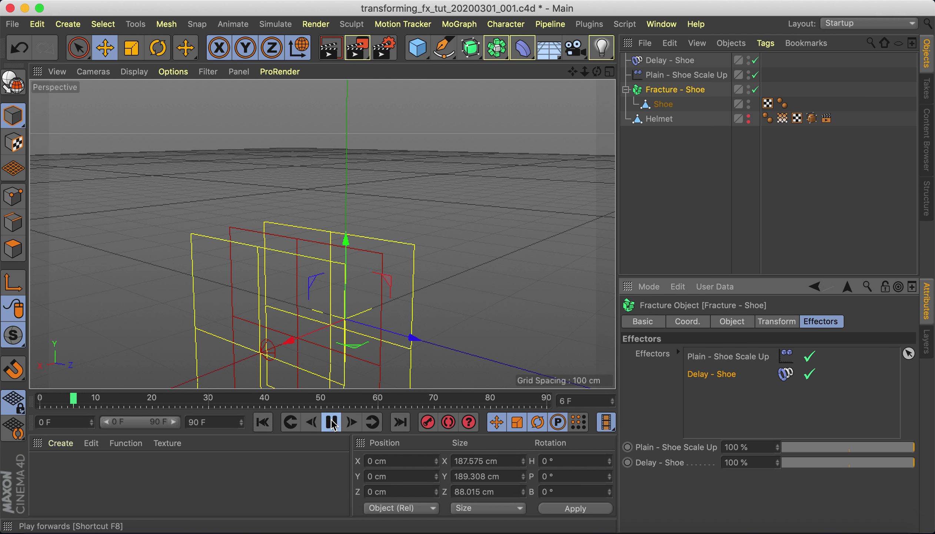
pyautogui.click(331, 422)
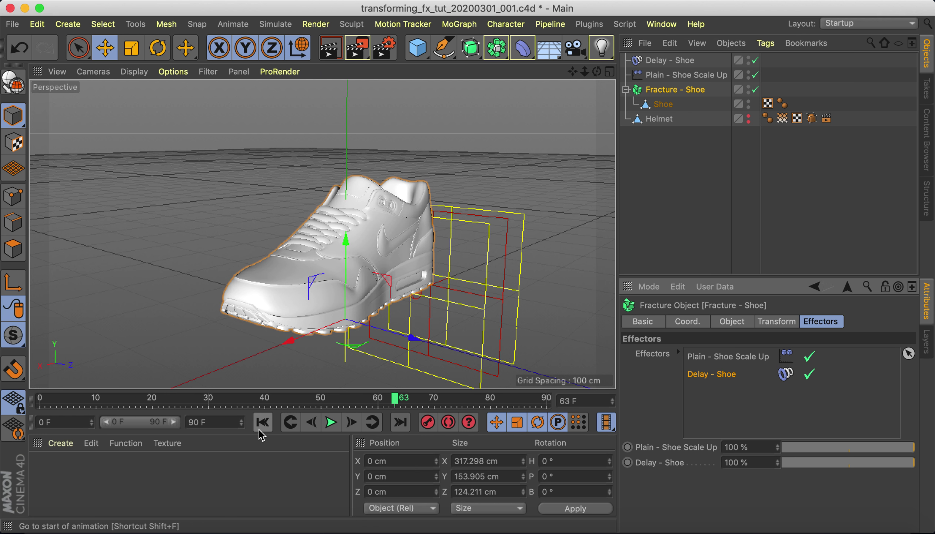
pyautogui.click(260, 429)
pyautogui.click(333, 427)
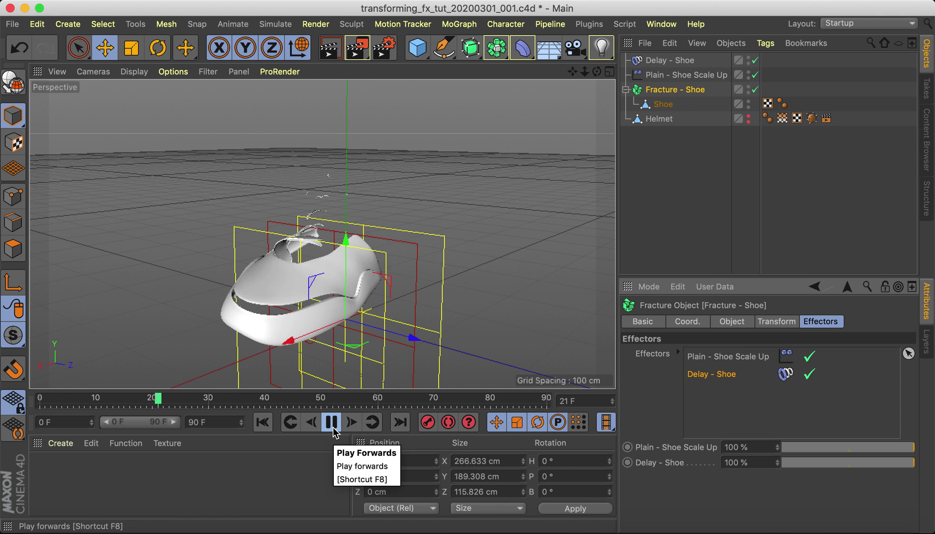
pyautogui.click(332, 422)
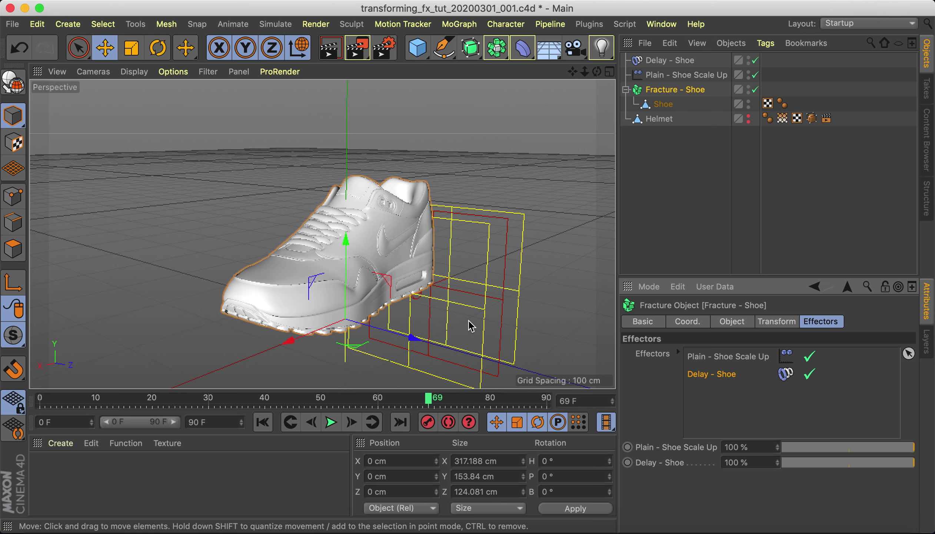
pyautogui.rightClick(831, 509)
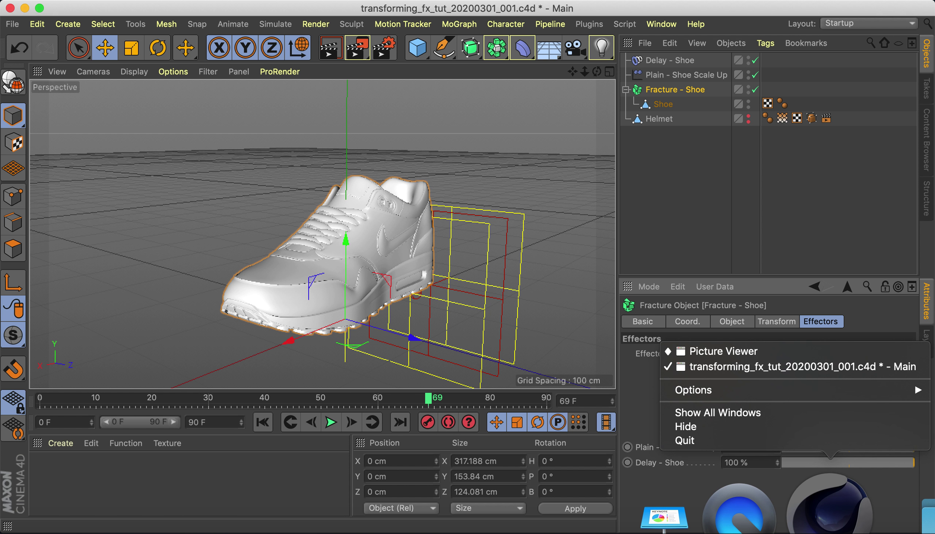
pyautogui.click(810, 351)
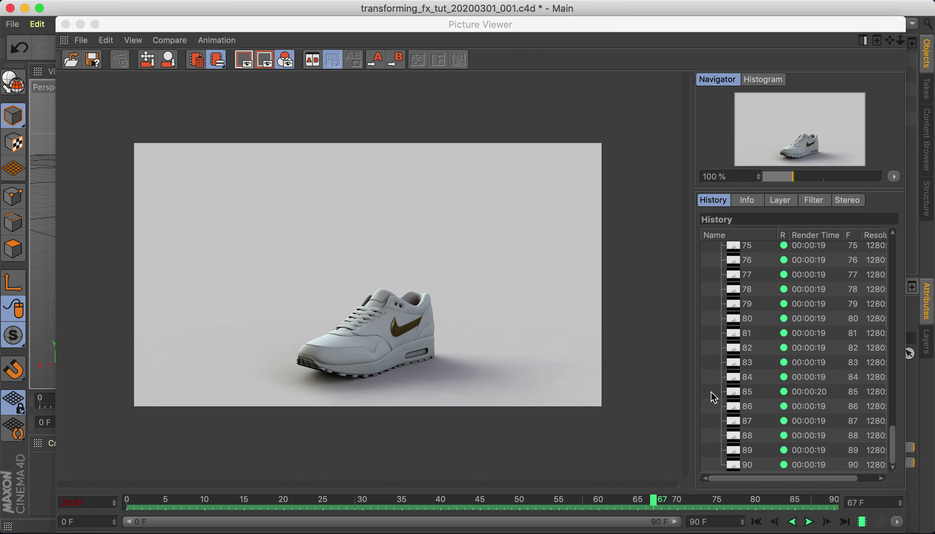
pyautogui.moveTo(654, 503); pyautogui.dragTo(383, 503)
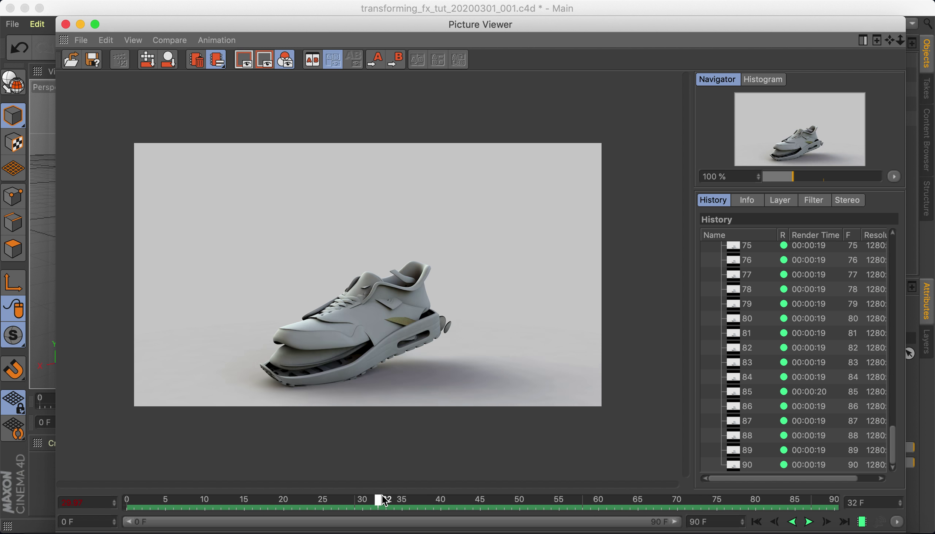
pyautogui.moveTo(384, 504)
pyautogui.mouseDown()
pyautogui.moveTo(443, 481)
pyautogui.moveTo(566, 499)
pyautogui.moveTo(397, 512)
pyautogui.moveTo(389, 501)
pyautogui.moveTo(462, 486)
pyautogui.moveTo(546, 507)
pyautogui.moveTo(647, 500)
pyautogui.mouseUp()
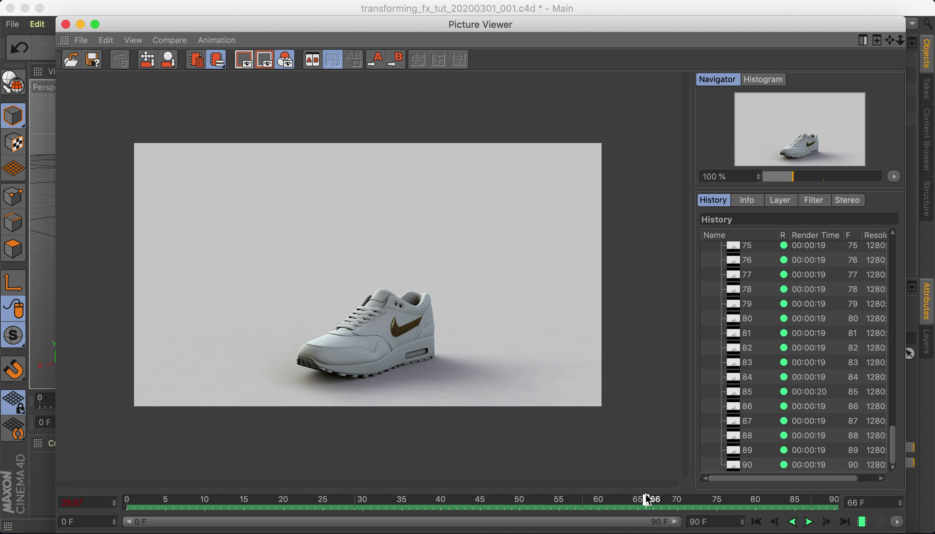
pyautogui.click(81, 25)
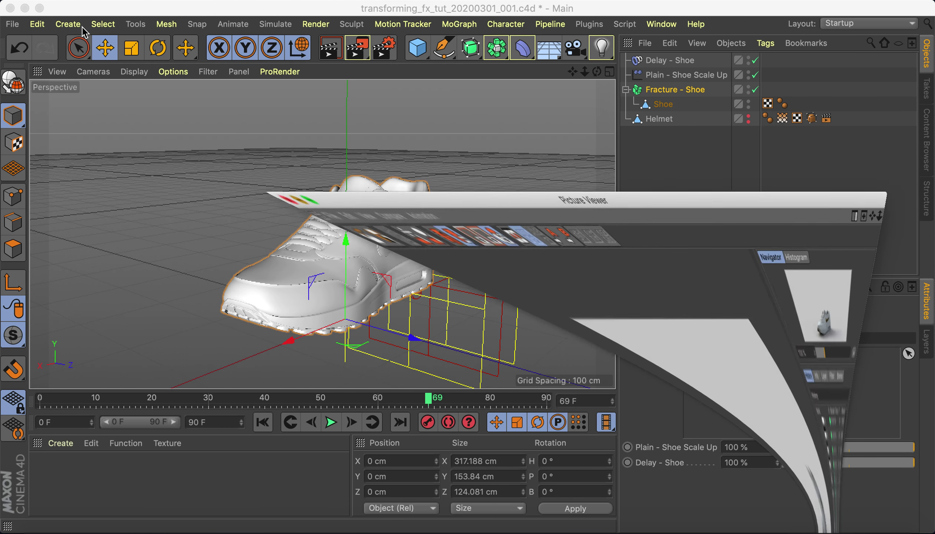
# Select Helmet to show its Basic properties, hidden in both editor and renderer
pyautogui.click(674, 136)
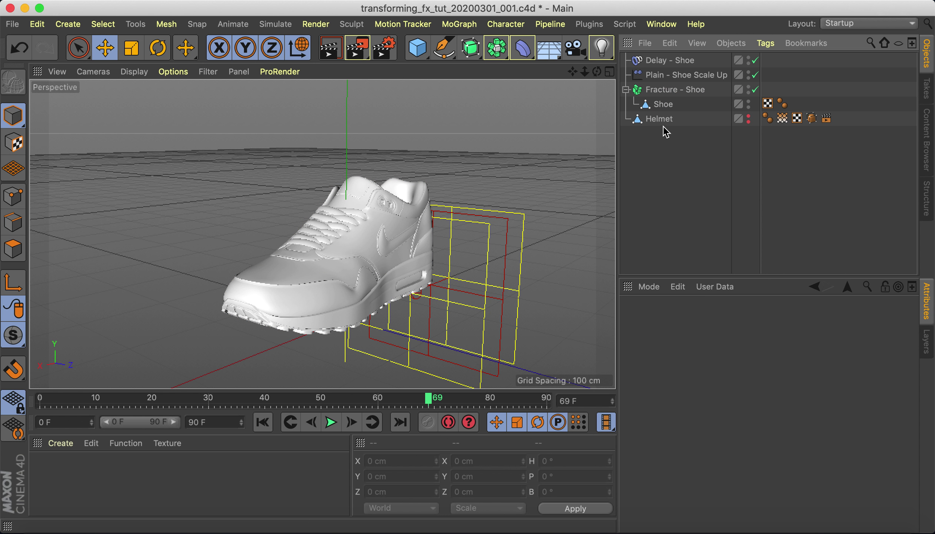
pyautogui.click(662, 122)
pyautogui.click(660, 90)
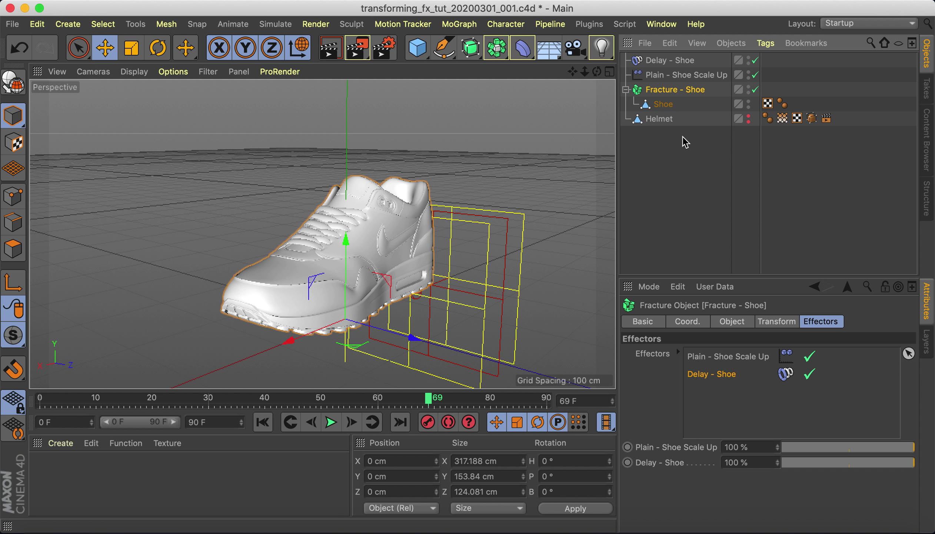
pyautogui.click(662, 122)
pyautogui.keyDown('ctrl'); pyautogui.click(671, 115); pyautogui.keyUp('ctrl')
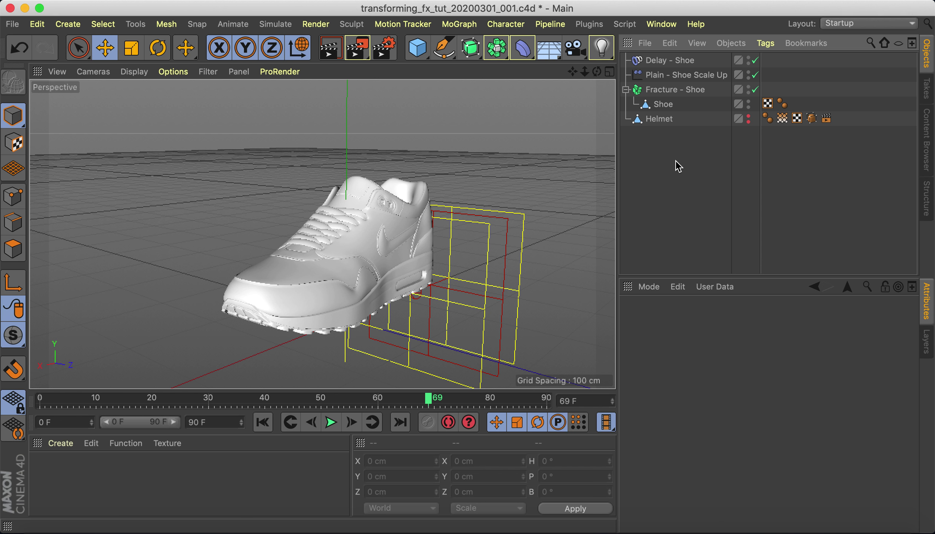
pyautogui.click(654, 125)
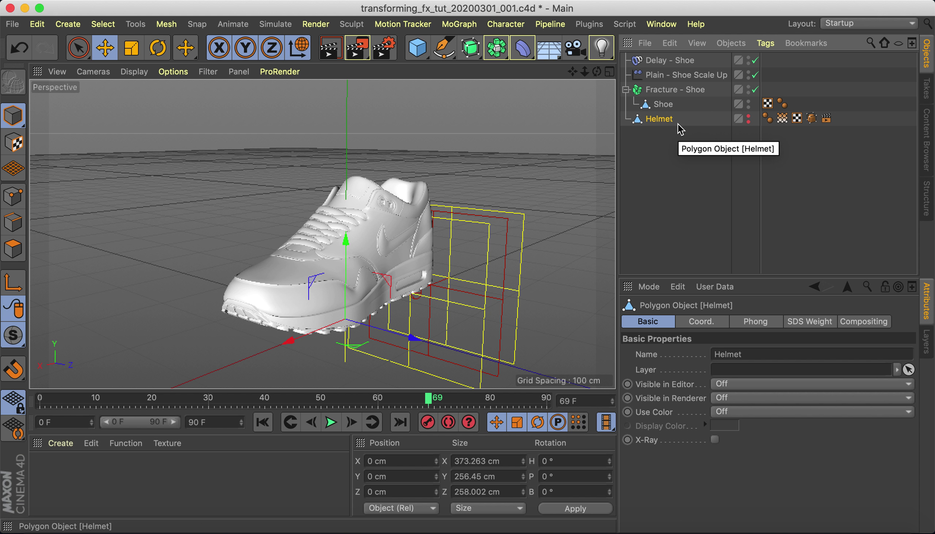
# Show the Helmet, hide Fracture - Shoe, disable both shoe effectors, and rewind to frame 0
pyautogui.click(749, 116)
pyautogui.click(677, 165)
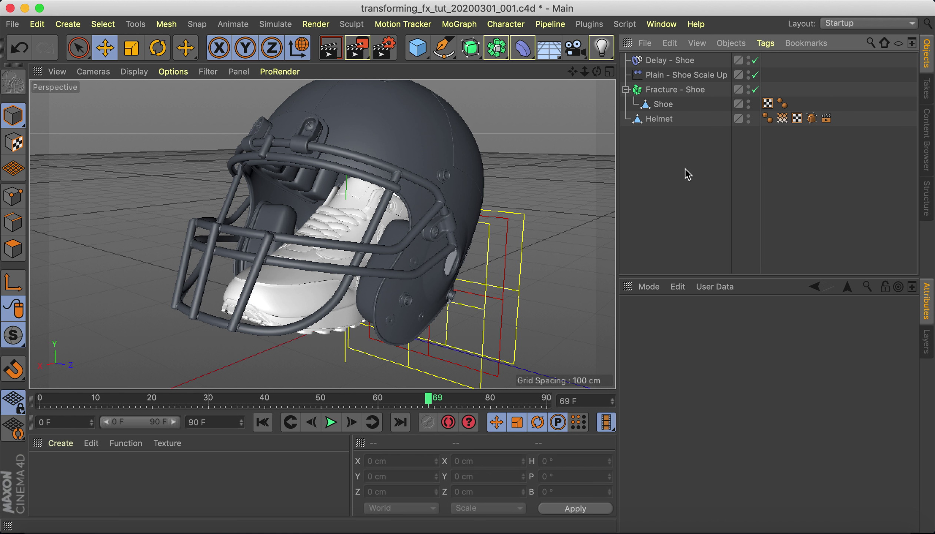
pyautogui.click(749, 88)
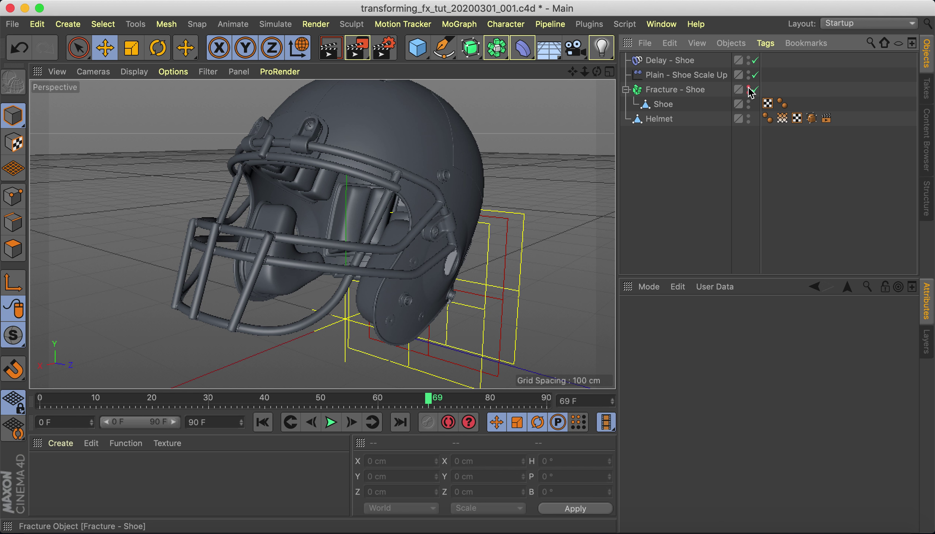
pyautogui.click(756, 60)
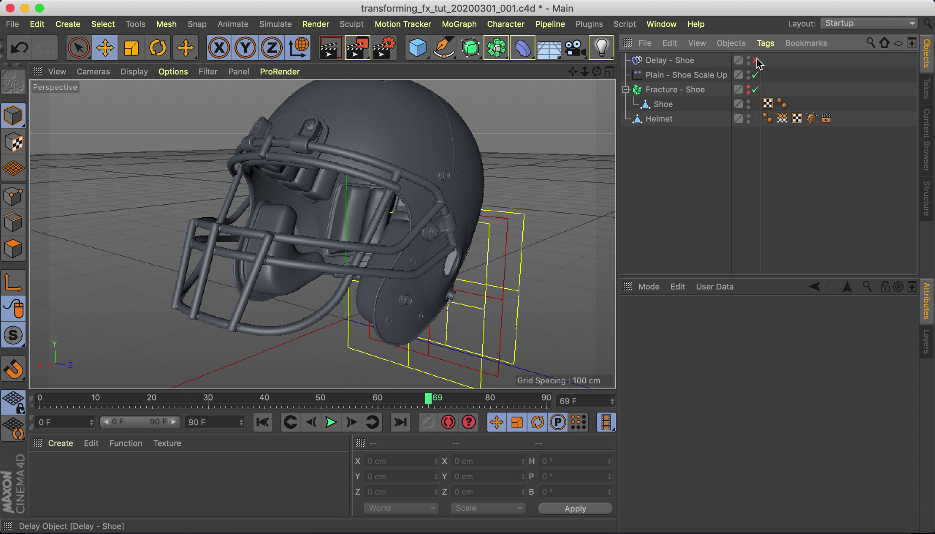
pyautogui.click(755, 75)
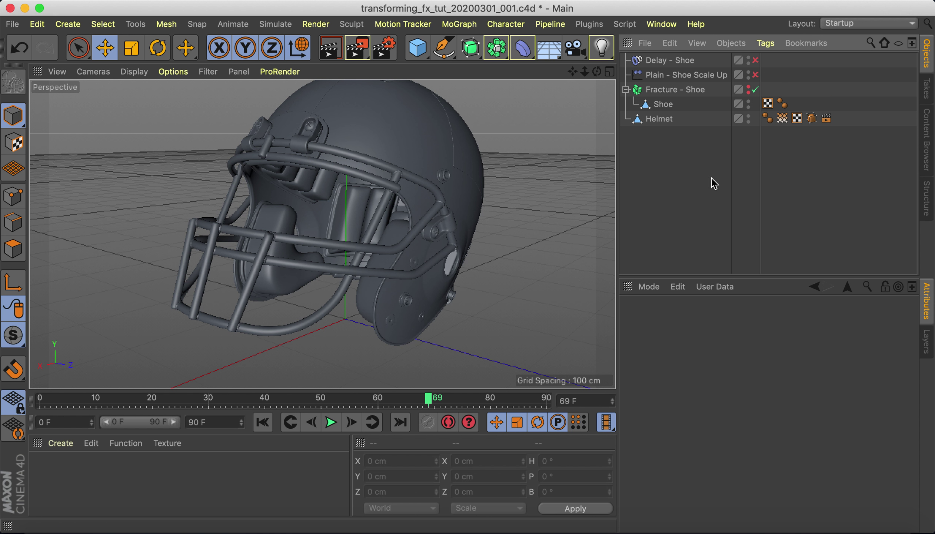
pyautogui.click(263, 422)
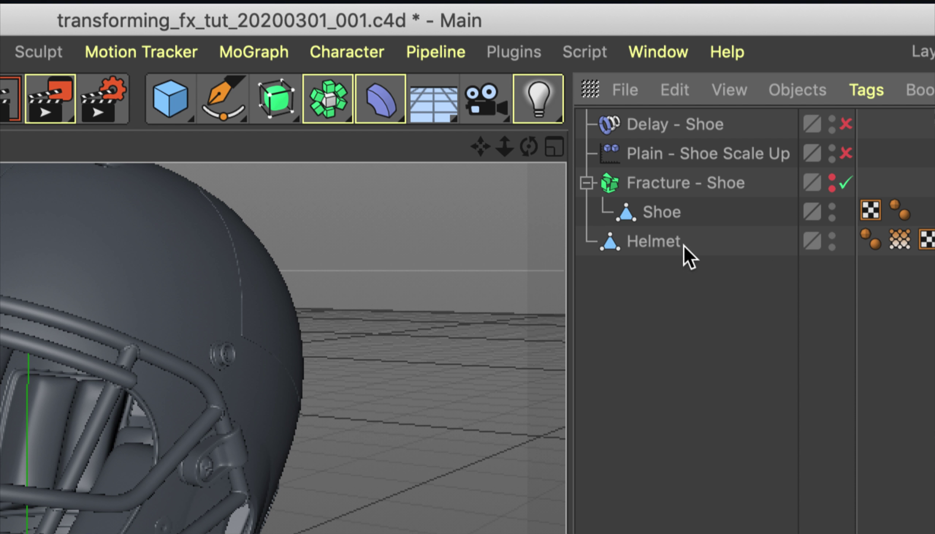
# Add a MoGraph Fracture object named 'Fracture - Helmet' and place the Helmet inside it
pyautogui.click(235, 57)
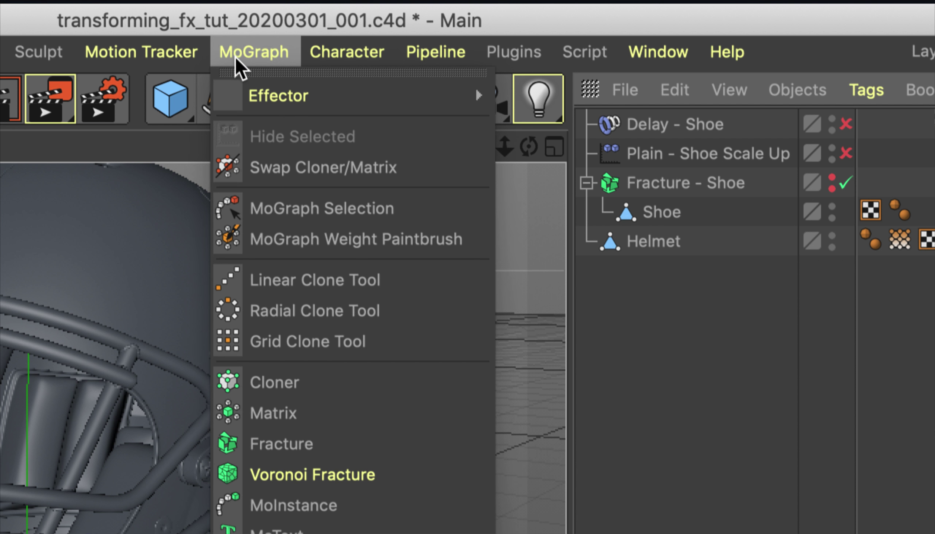
pyautogui.click(268, 445)
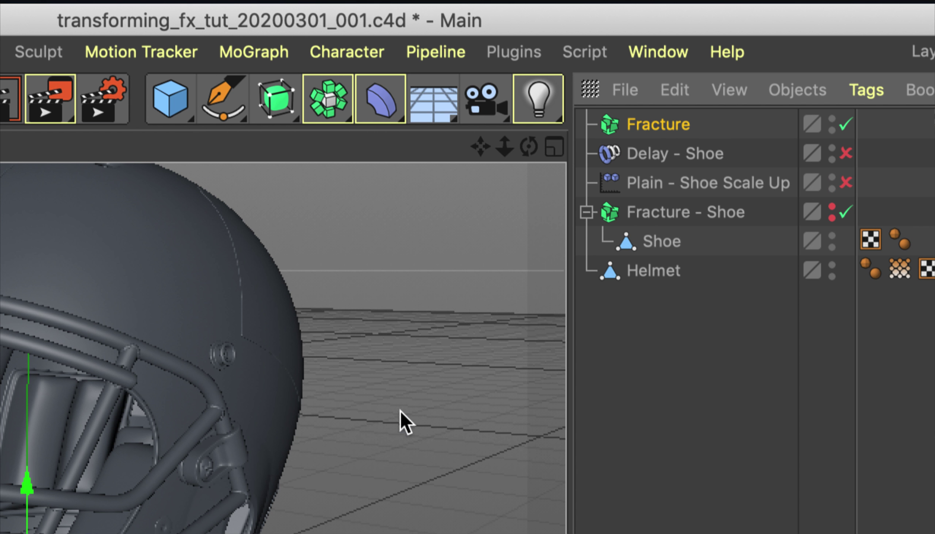
pyautogui.doubleClick(653, 120)
pyautogui.press('Right')
pyautogui.write('-')
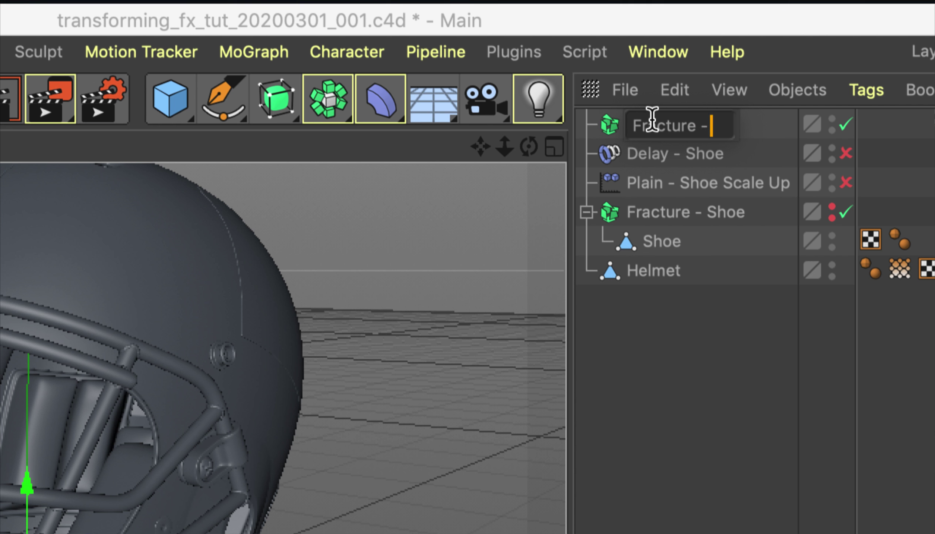
pyautogui.write(' Helmet')
pyautogui.press('Return')
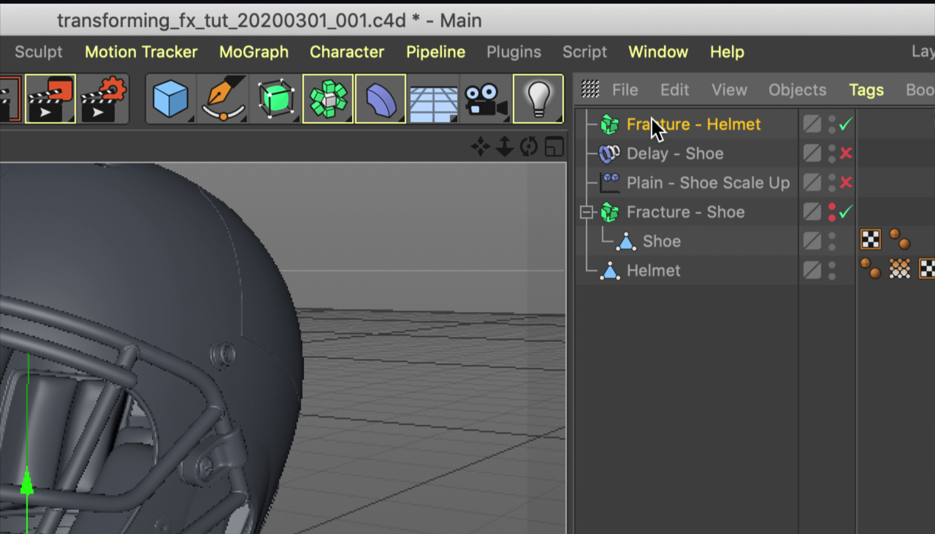
pyautogui.moveTo(645, 273); pyautogui.dragTo(651, 117)
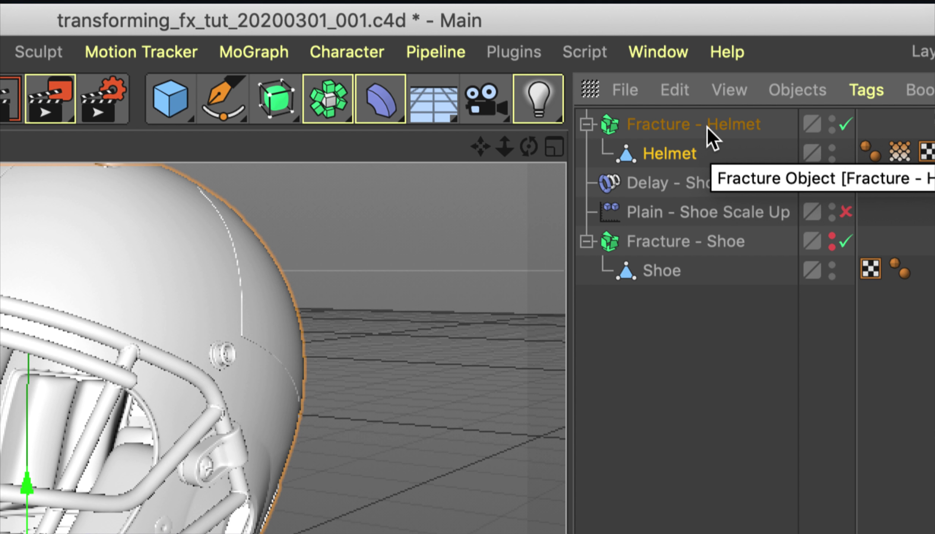
# Set Fracture - Helmet's Mode to Explode Segments & Connect
pyautogui.click(688, 125)
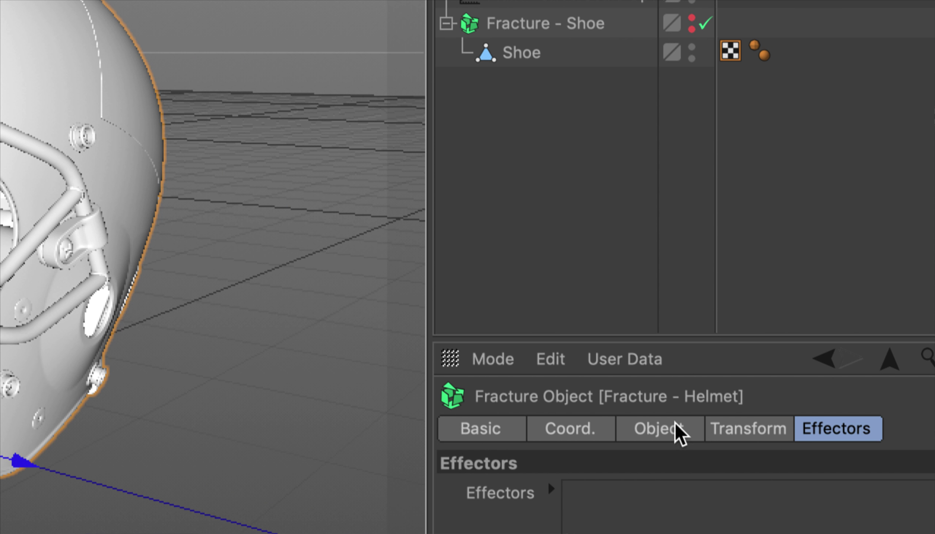
pyautogui.click(674, 424)
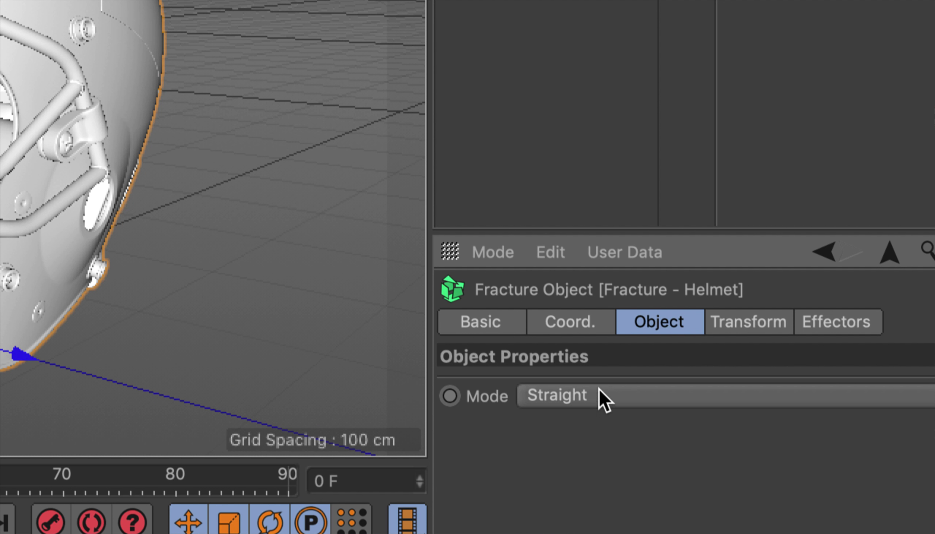
pyautogui.click(599, 390)
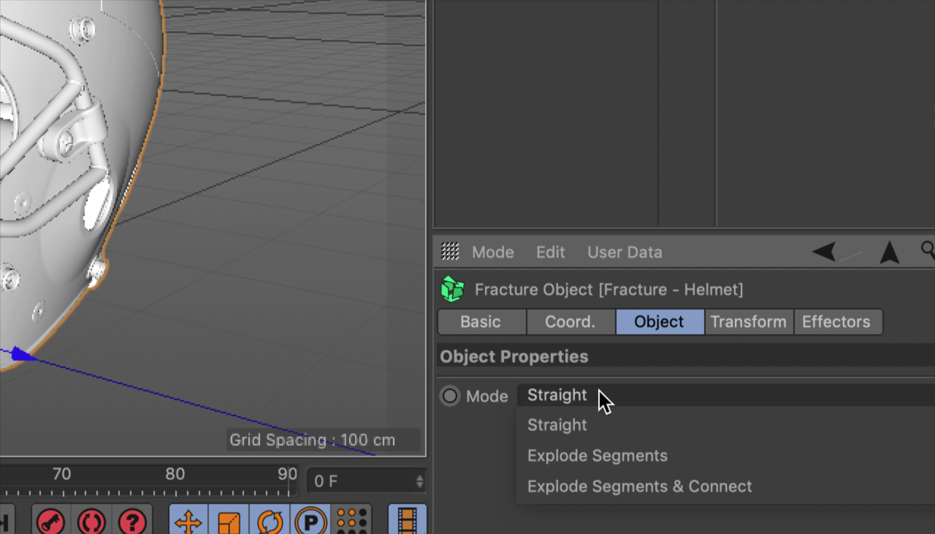
pyautogui.click(624, 492)
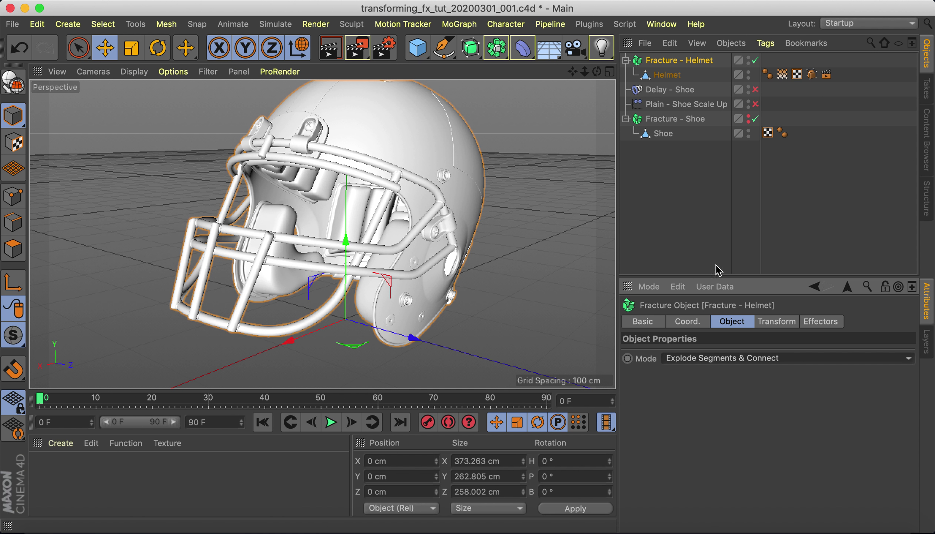
pyautogui.click(700, 193)
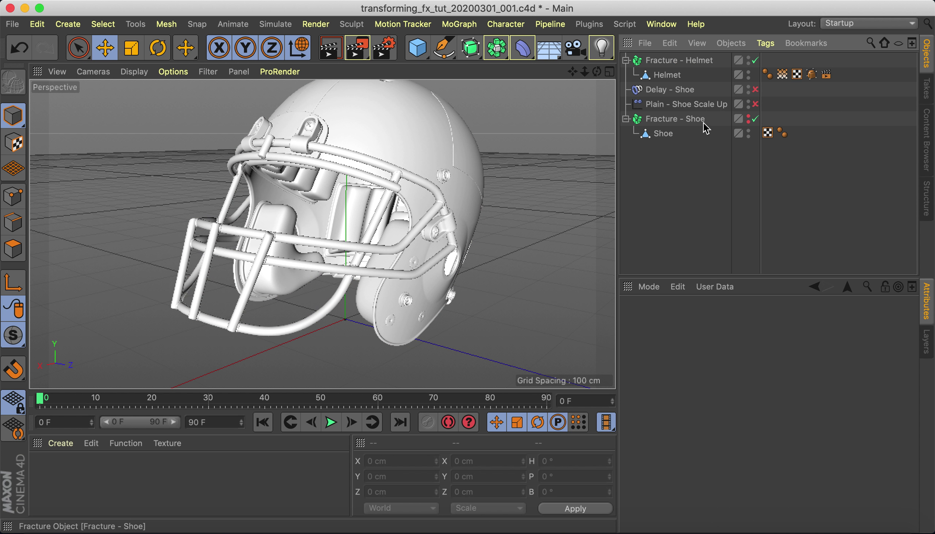
# Duplicate the Plain - Shoe Scale Up effector by copying and pasting it
pyautogui.click(663, 105)
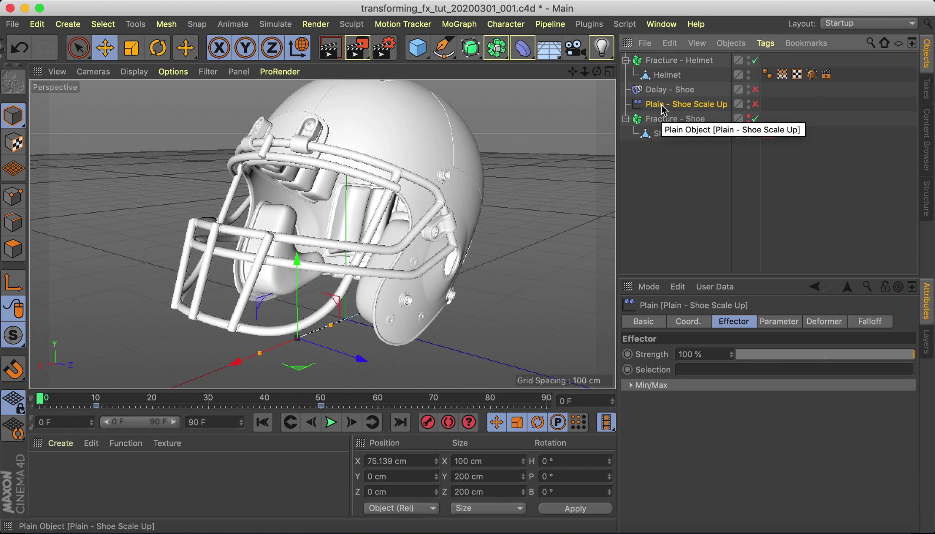
pyautogui.click(667, 207)
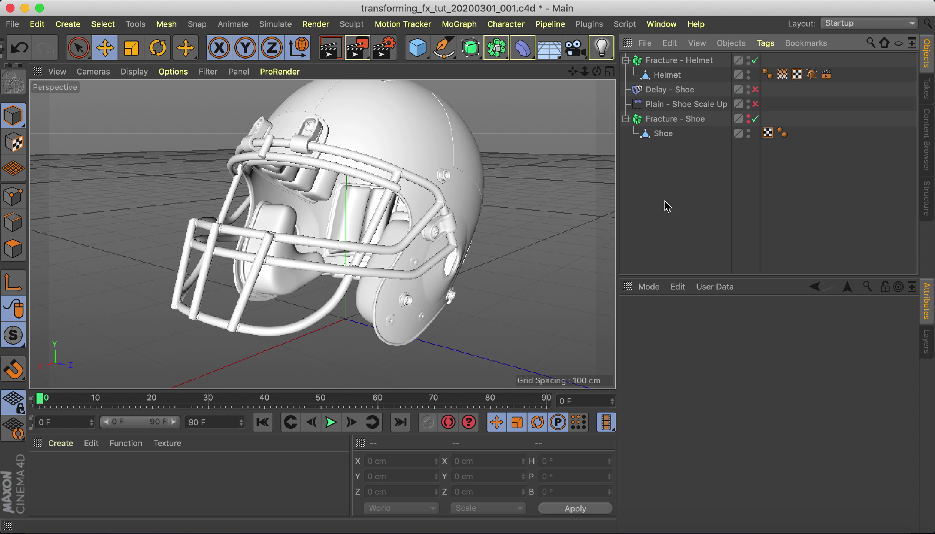
pyautogui.click(459, 24)
pyautogui.moveTo(504, 46)
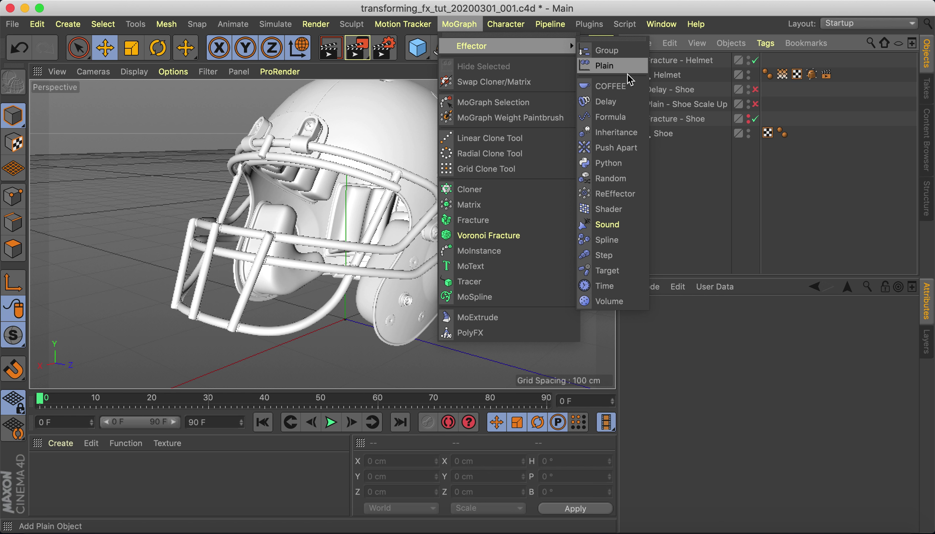
pyautogui.click(729, 184)
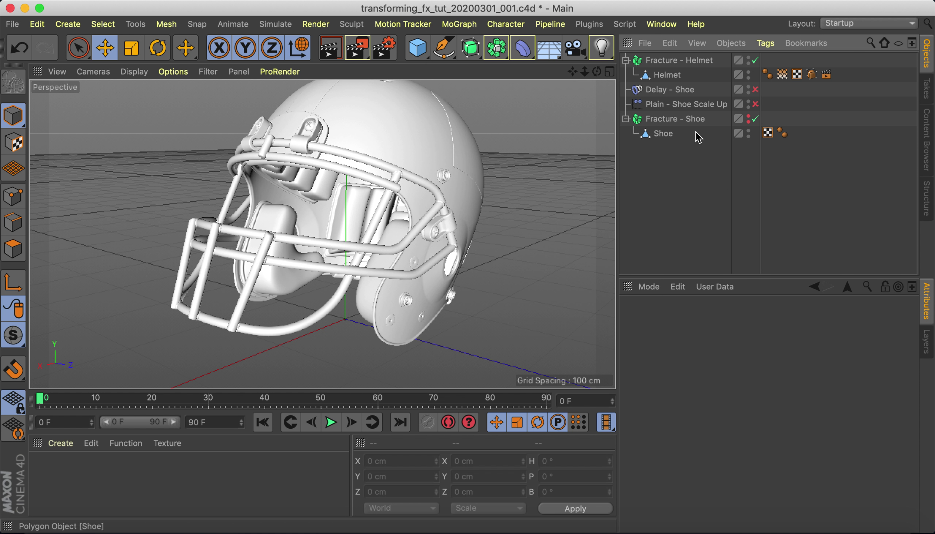
pyautogui.click(665, 105)
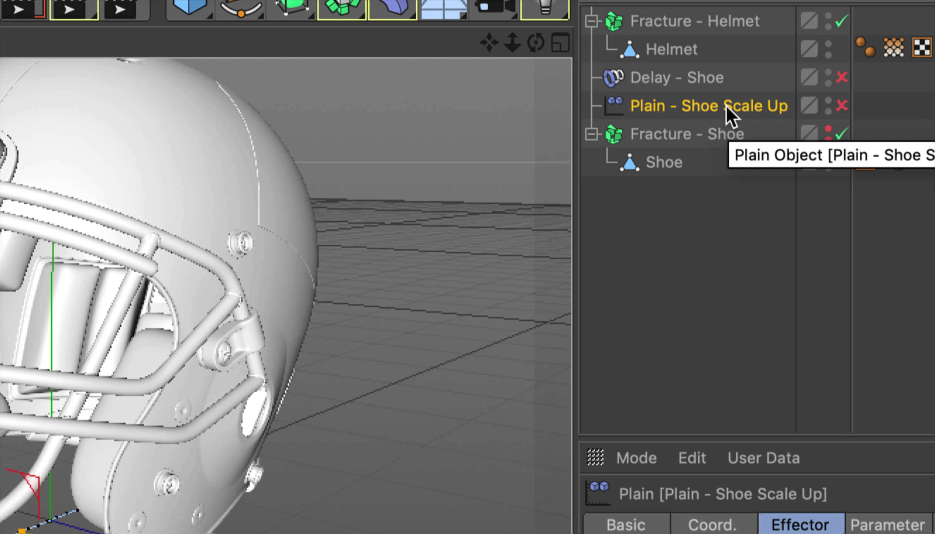
pyautogui.click(690, 196)
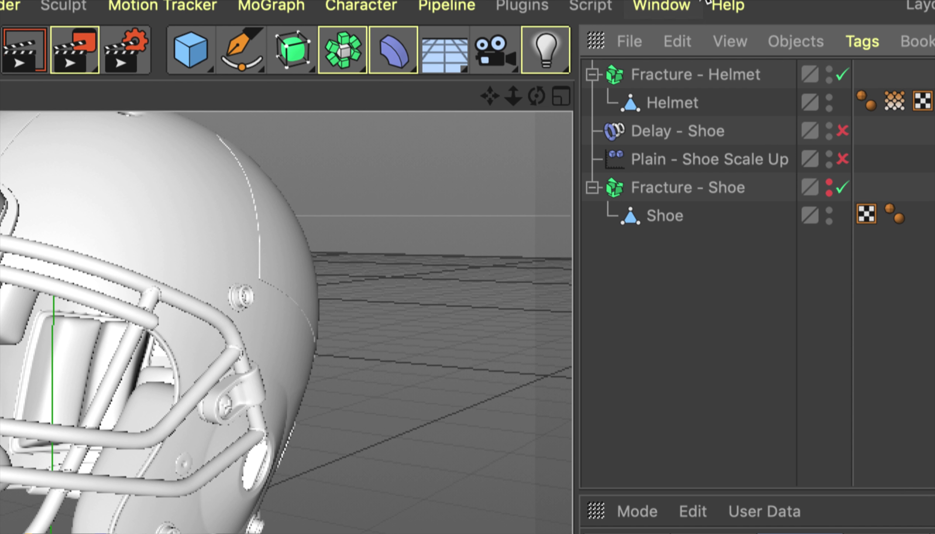
pyautogui.click(662, 158)
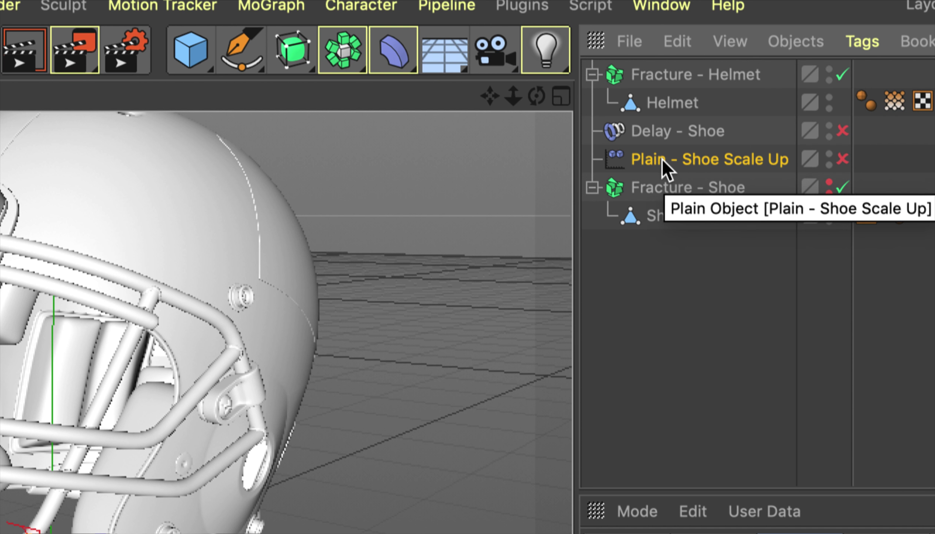
pyautogui.hotkey('ctrl', 'c')
pyautogui.hotkey('ctrl', 'v')
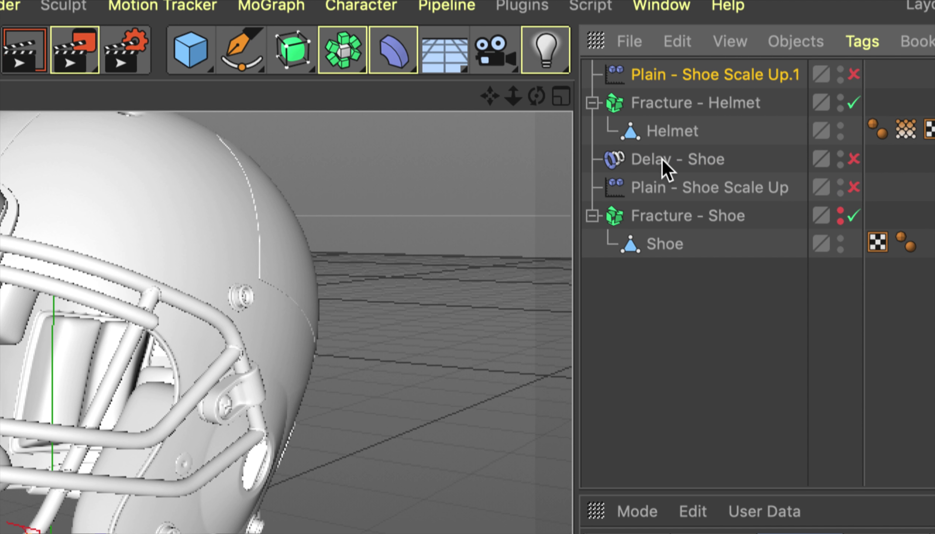
pyautogui.click(646, 187)
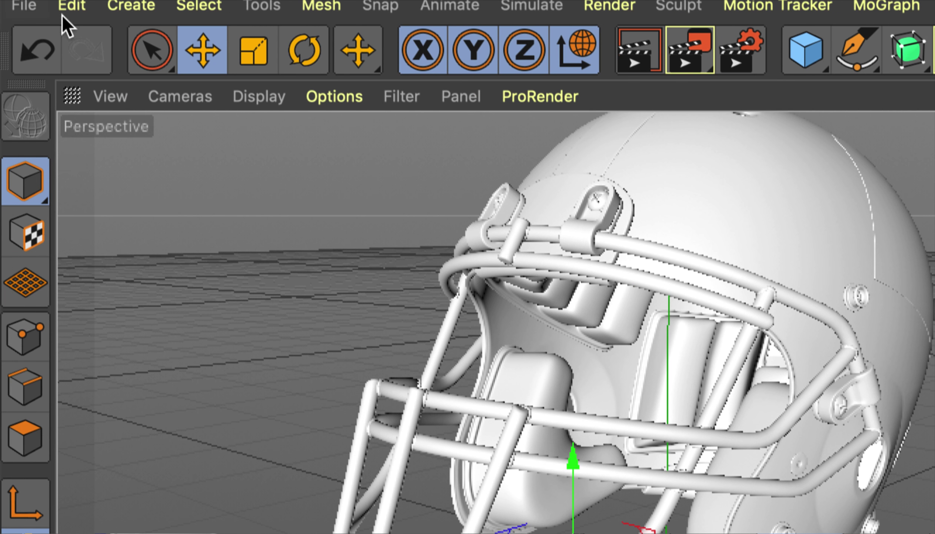
pyautogui.click(72, 6)
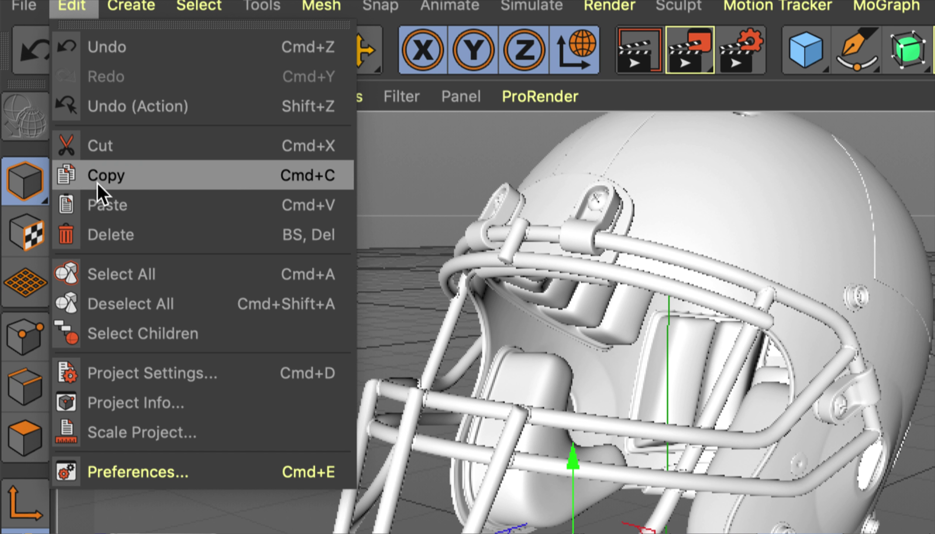
pyautogui.click(85, 212)
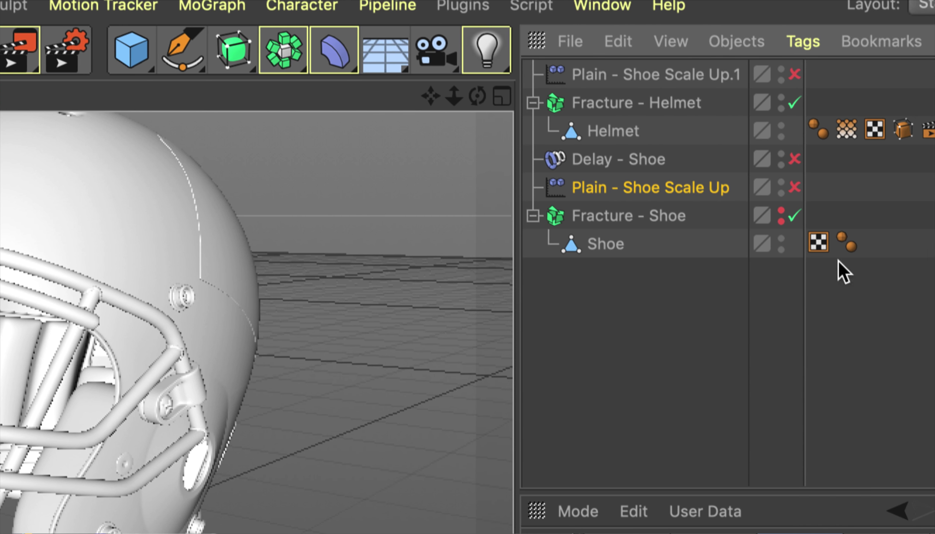
# Rename the copy Plain - Shoe Scale Up.1 to 'Plain - Helmet Scale Down'
pyautogui.click(647, 327)
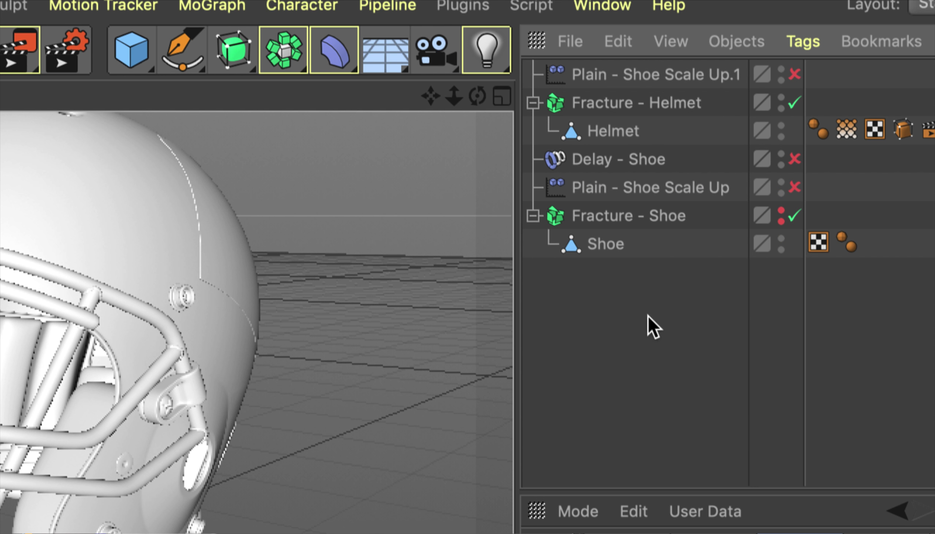
pyautogui.click(671, 73)
pyautogui.doubleClick(671, 75)
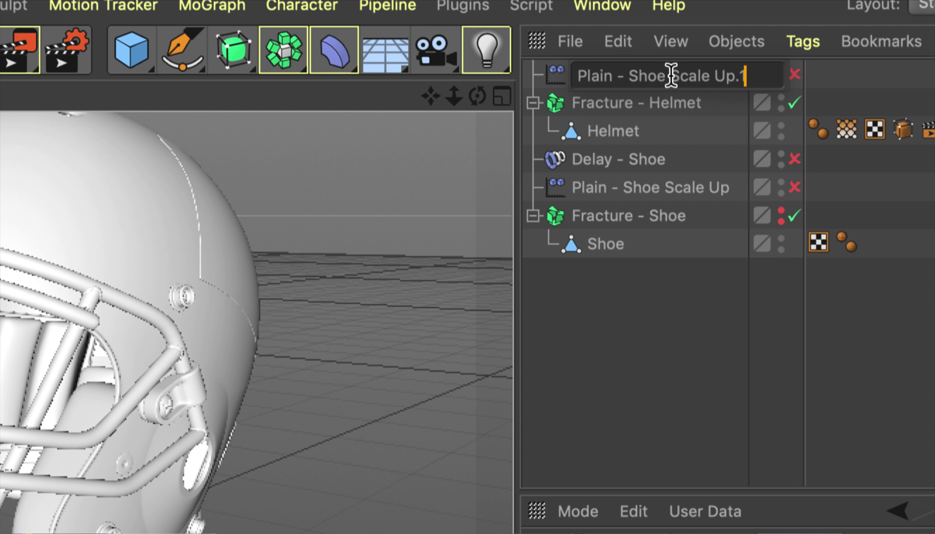
pyautogui.press('BackSpace')
pyautogui.press('BackSpace')
pyautogui.press('BackSpace')
pyautogui.press('BackSpace')
pyautogui.write('Down')
pyautogui.press('Left')
pyautogui.press('Left')
pyautogui.press('Left')
pyautogui.press('Left')
pyautogui.press('Left')
pyautogui.press('Left')
pyautogui.press('Left')
pyautogui.press('Right')
pyautogui.press('BackSpace')
pyautogui.press('BackSpace')
pyautogui.press('BackSpace')
pyautogui.press('BackSpace')
pyautogui.write('Helmet')
pyautogui.press('Return')
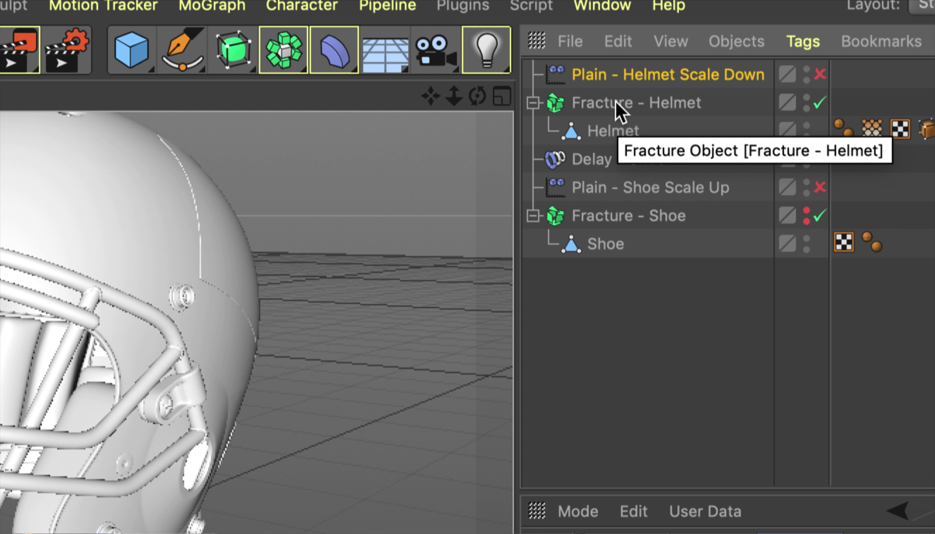
# Add Plain - Helmet Scale Down to Fracture - Helmet's Effectors list
pyautogui.click(603, 105)
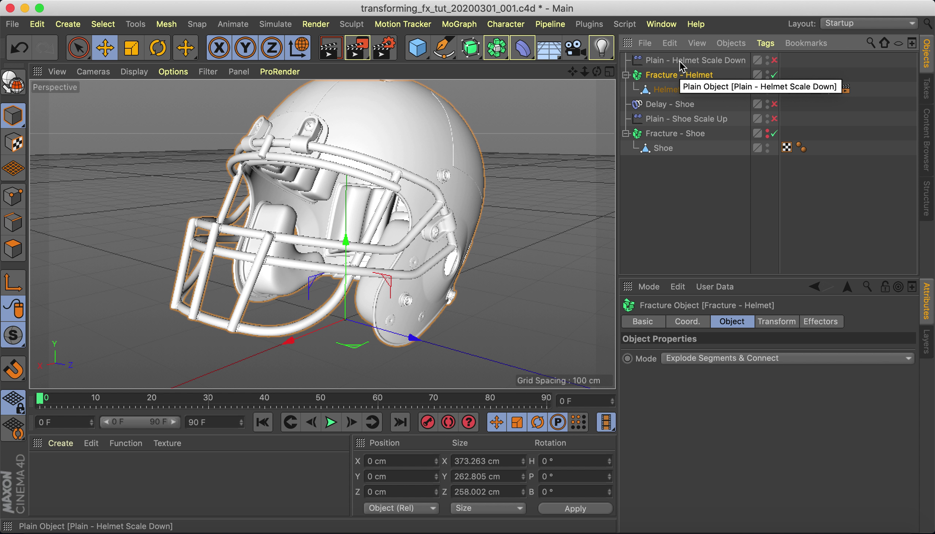
pyautogui.moveTo(682, 65)
pyautogui.mouseDown()
pyautogui.moveTo(794, 200)
pyautogui.moveTo(833, 292)
pyautogui.moveTo(778, 369)
pyautogui.mouseUp()
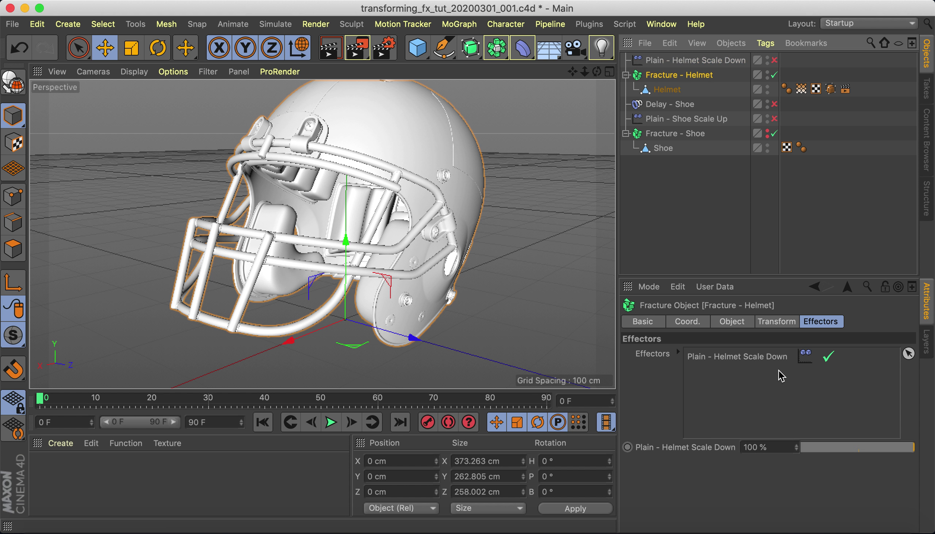
pyautogui.click(762, 360)
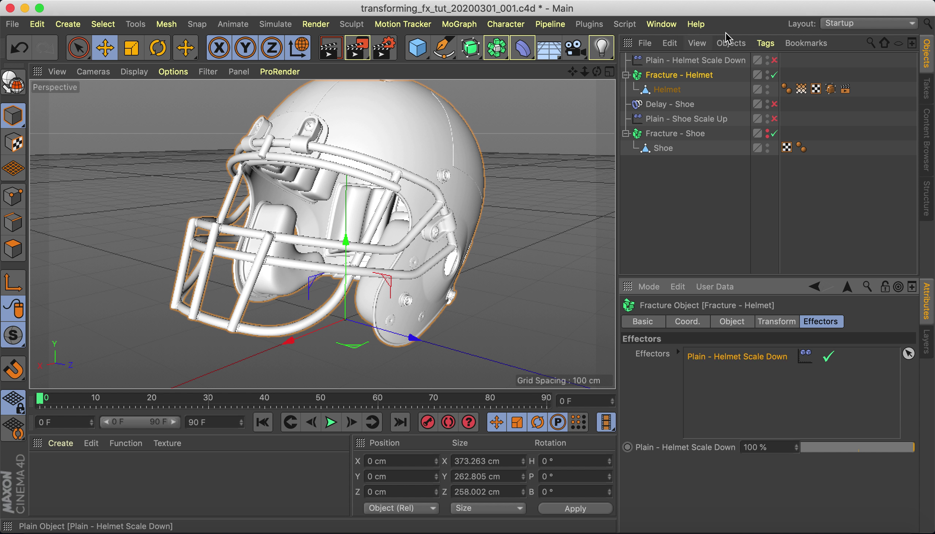
pyautogui.click(668, 78)
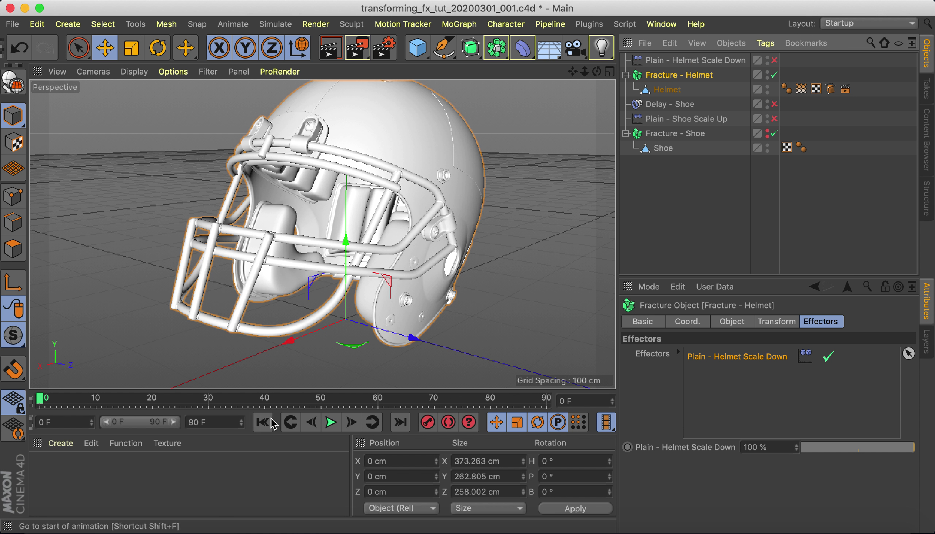
# Preview playback, enable Plain - Helmet Scale Down, and return to frame 0
pyautogui.click(331, 422)
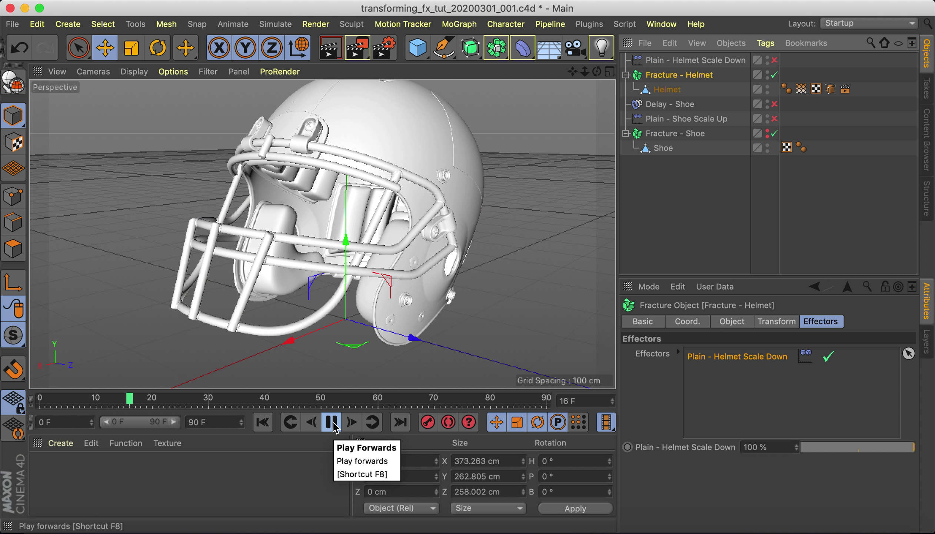
pyautogui.click(332, 422)
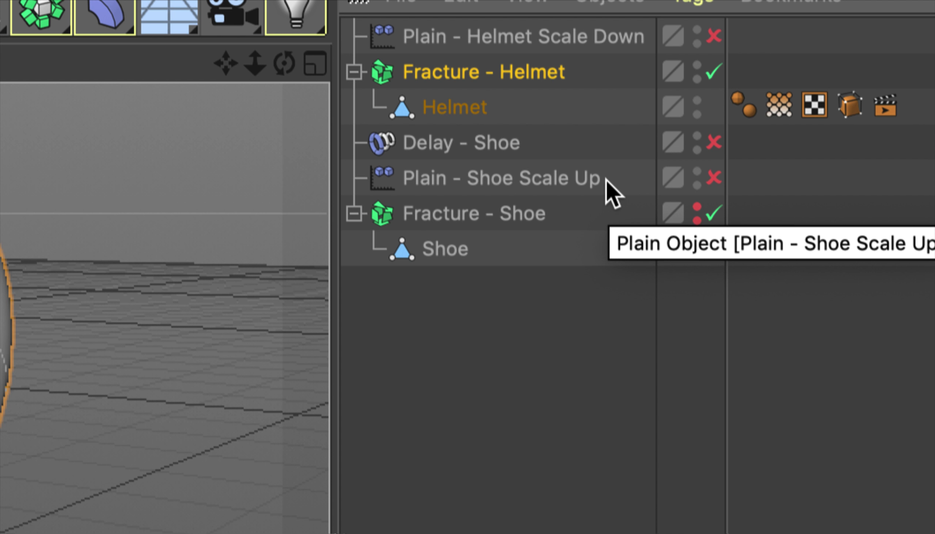
pyautogui.click(714, 36)
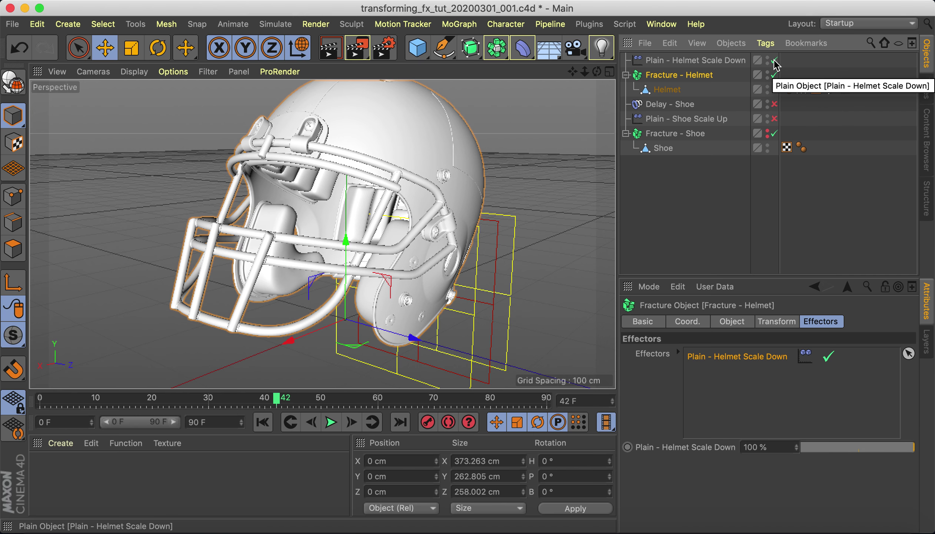
pyautogui.click(263, 423)
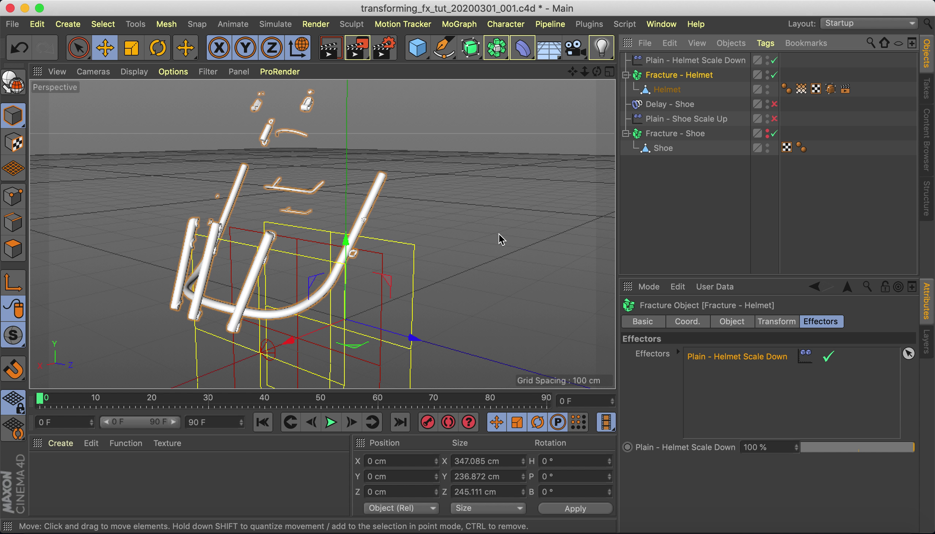
pyautogui.click(688, 62)
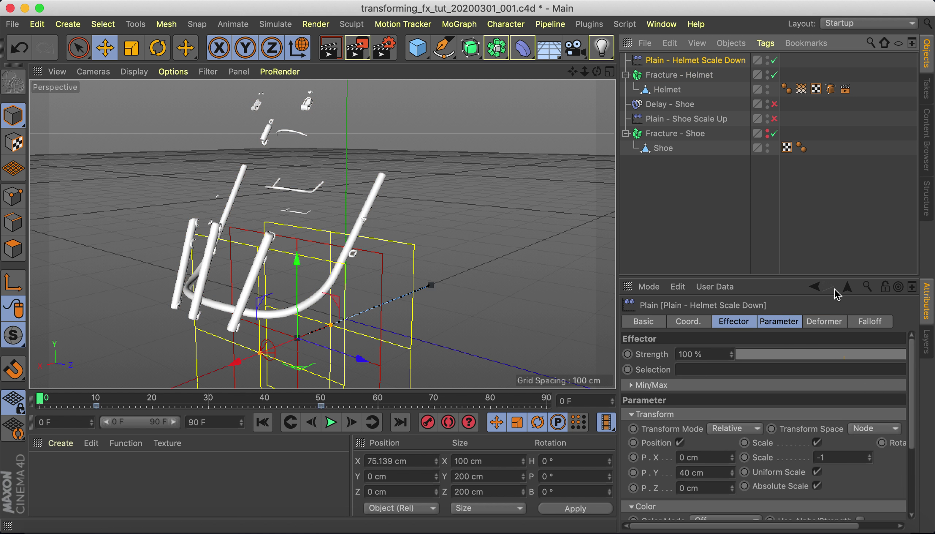
# Set the effector's falloff orientation to -X and move it to about X 232.8 cm
pyautogui.click(869, 322)
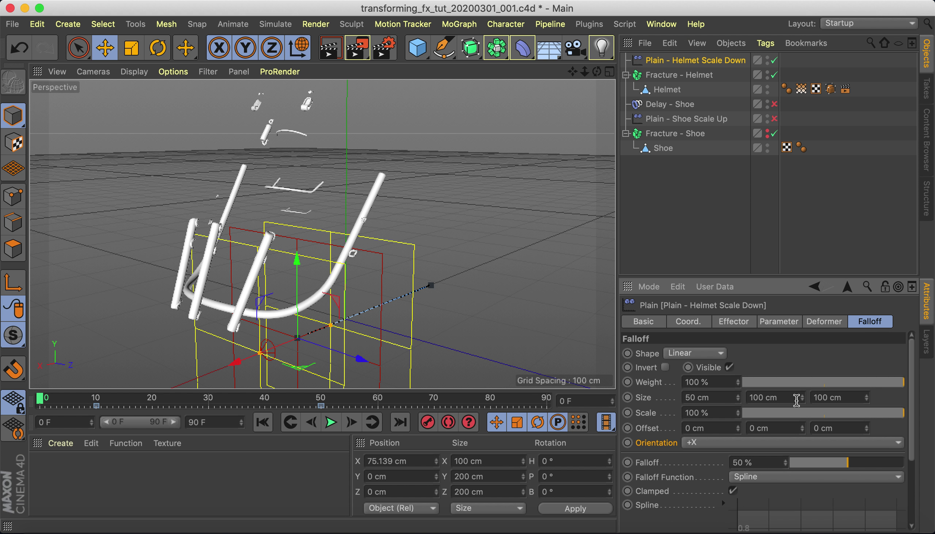
pyautogui.click(710, 447)
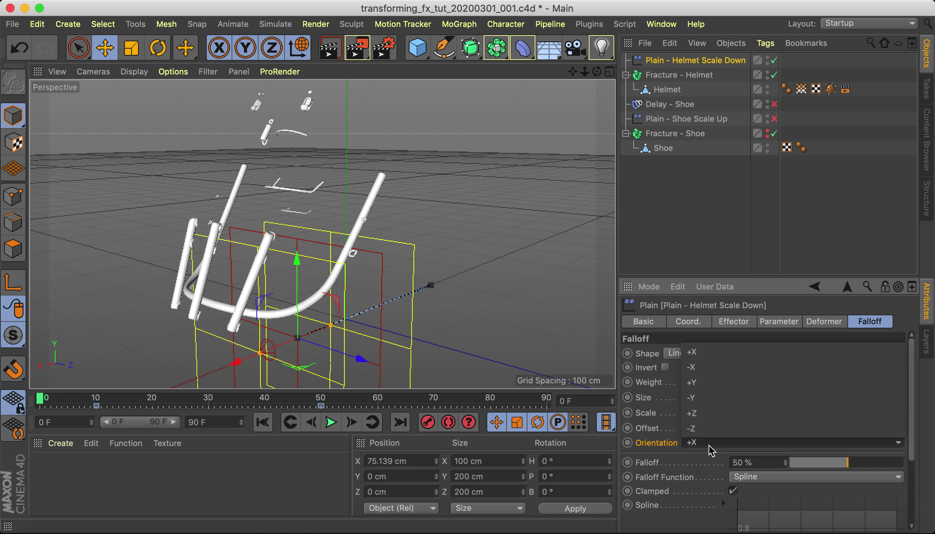
pyautogui.click(702, 371)
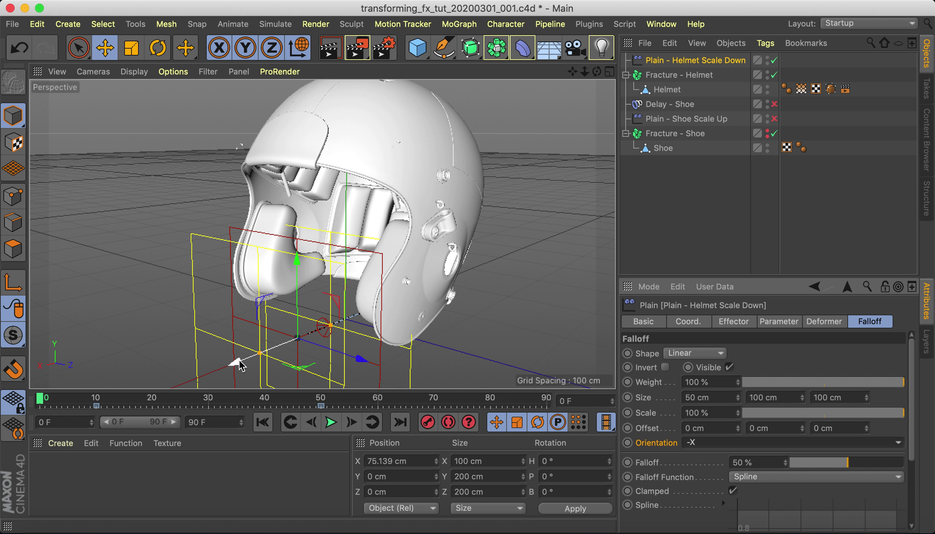
pyautogui.moveTo(240, 366); pyautogui.dragTo(173, 381)
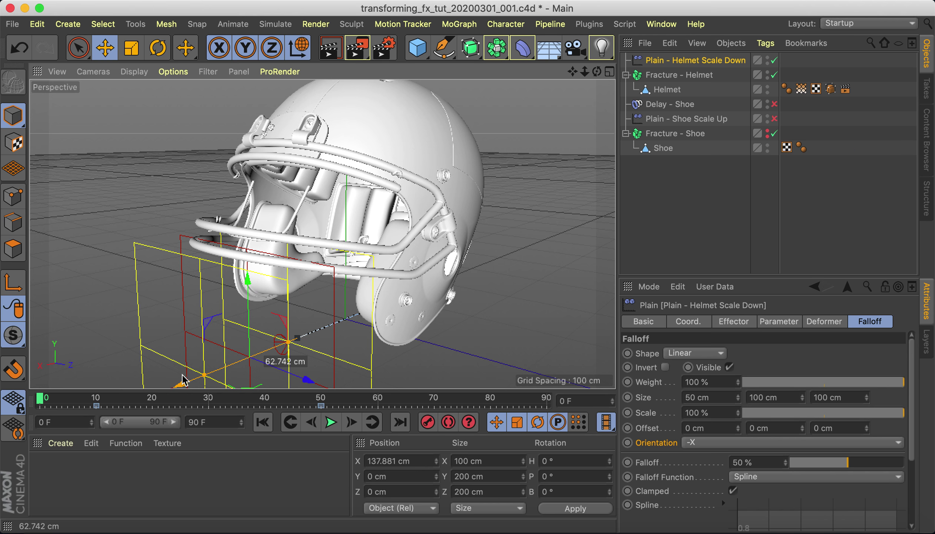
pyautogui.moveTo(173, 381); pyautogui.dragTo(103, 409)
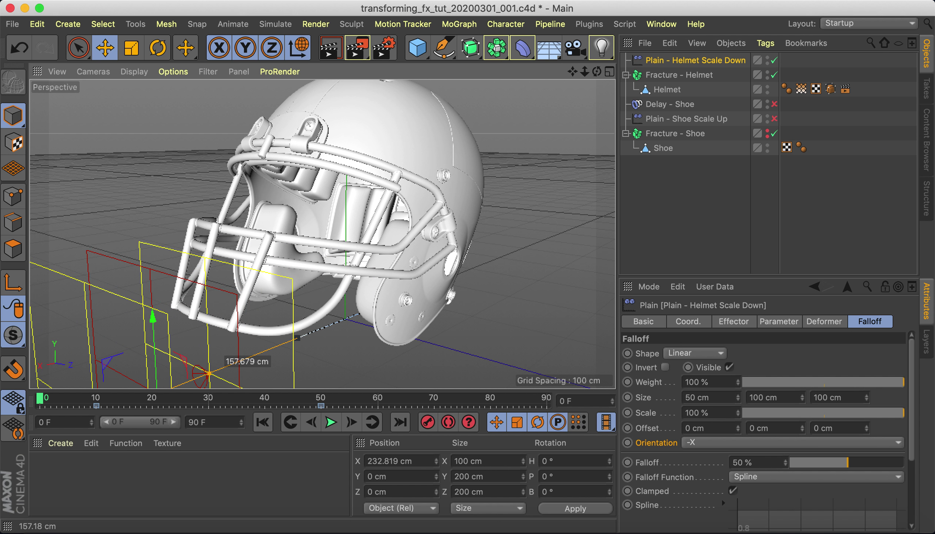
pyautogui.moveTo(103, 408); pyautogui.dragTo(242, 364)
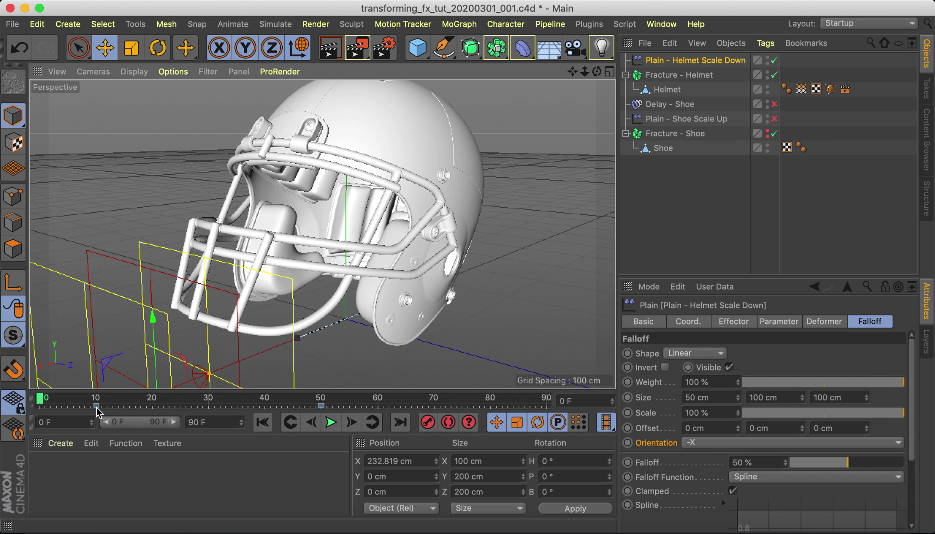
# Move the end keyframe to frame 45 and record the effector at X 243.5 cm on frame 5
pyautogui.moveTo(46, 403); pyautogui.dragTo(70, 406)
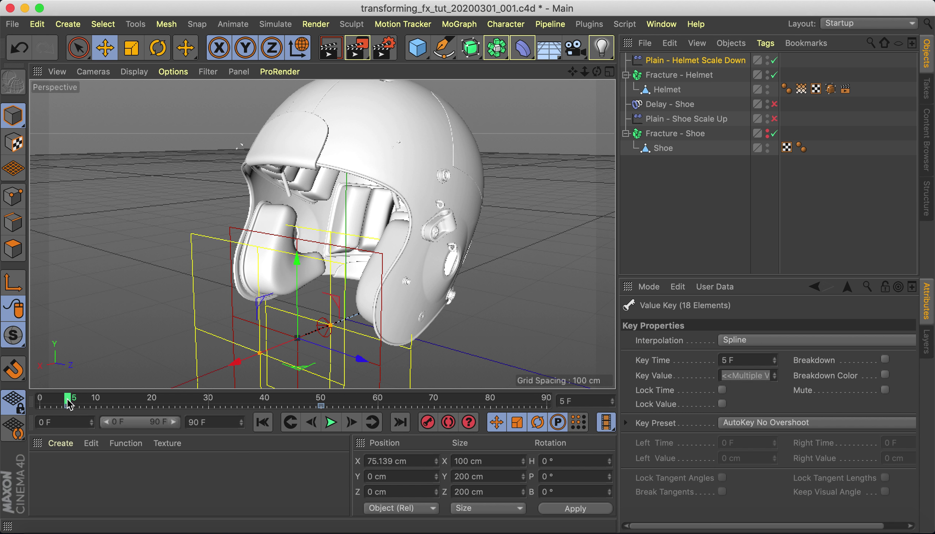
pyautogui.click(297, 405)
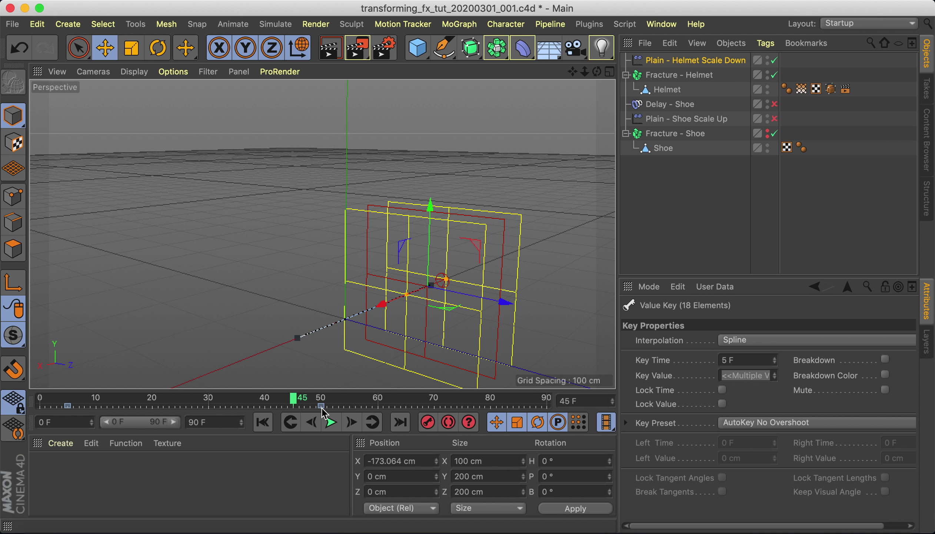
pyautogui.moveTo(321, 406); pyautogui.dragTo(293, 405)
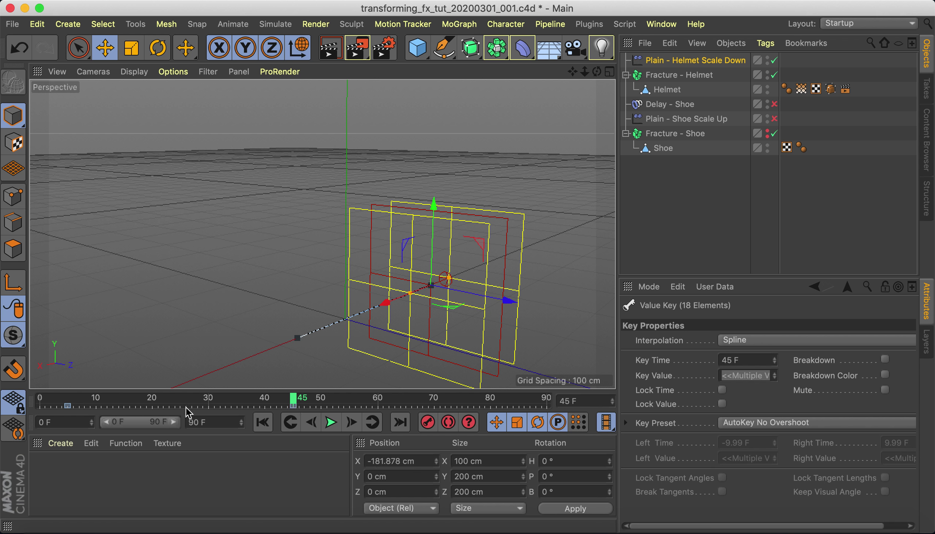
pyautogui.click(67, 404)
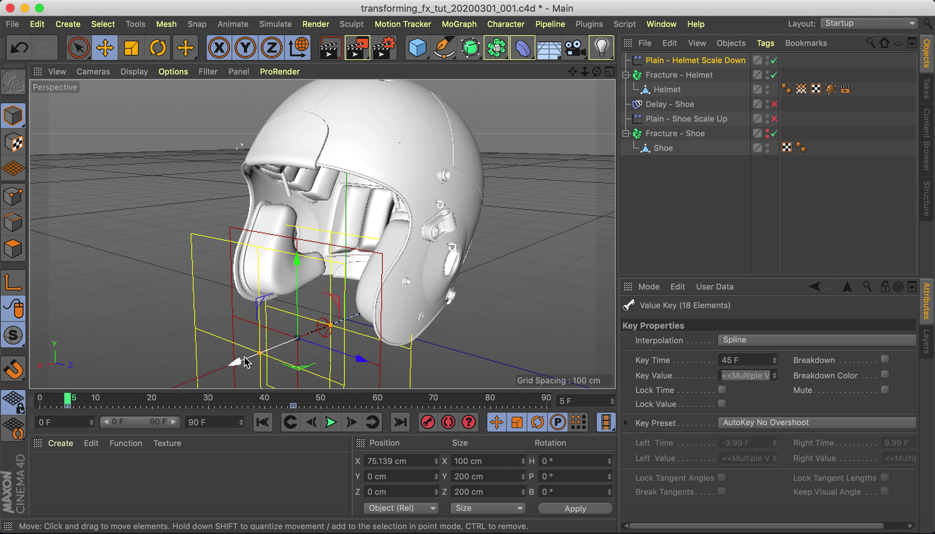
pyautogui.moveTo(238, 365); pyautogui.dragTo(123, 403)
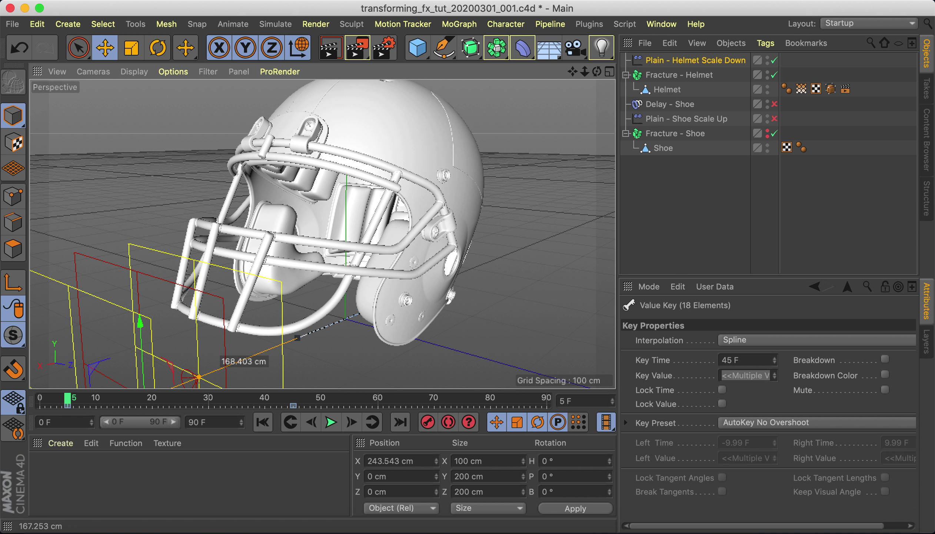
pyautogui.moveTo(241, 273); pyautogui.dragTo(241, 273)
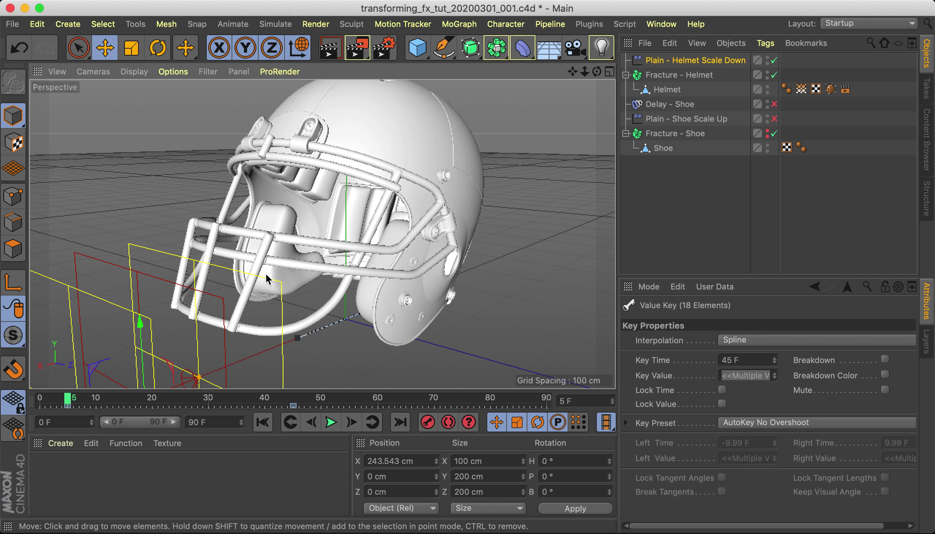
pyautogui.click(429, 423)
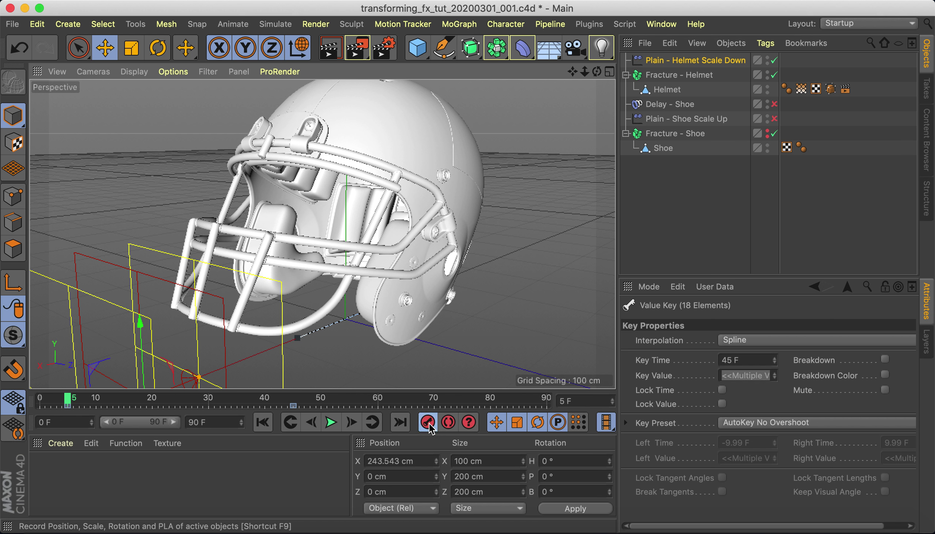
# Play the helmet animation back twice to check it, then return to frame 0
pyautogui.click(272, 425)
pyautogui.click(331, 423)
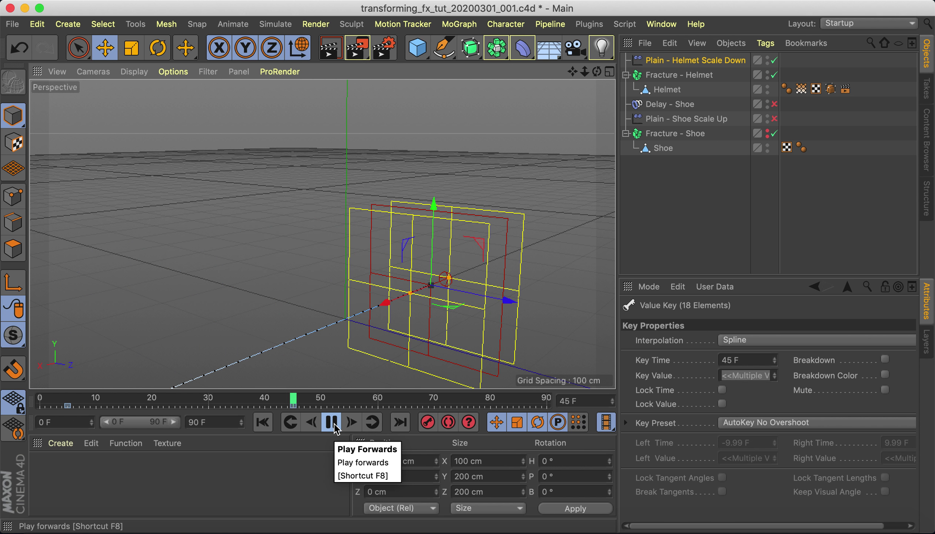
pyautogui.click(332, 423)
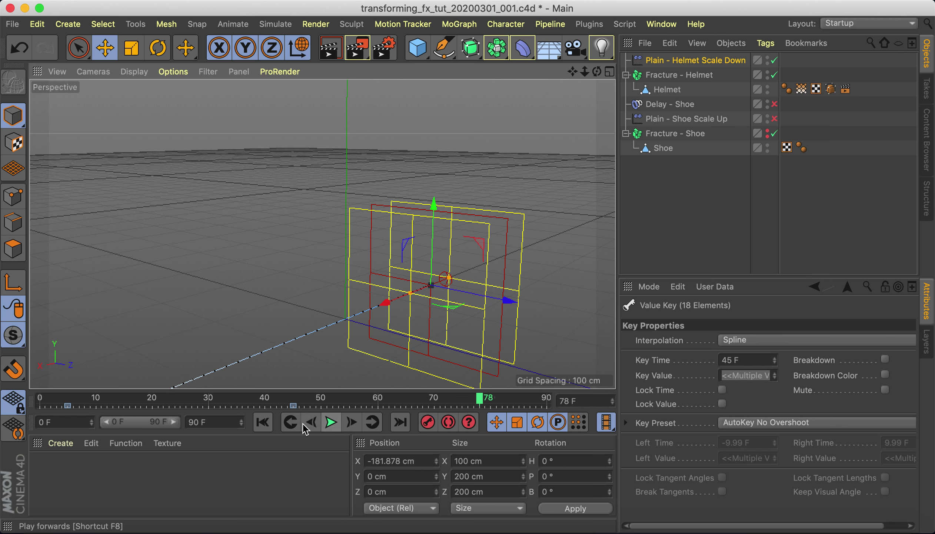
pyautogui.click(263, 423)
pyautogui.click(332, 422)
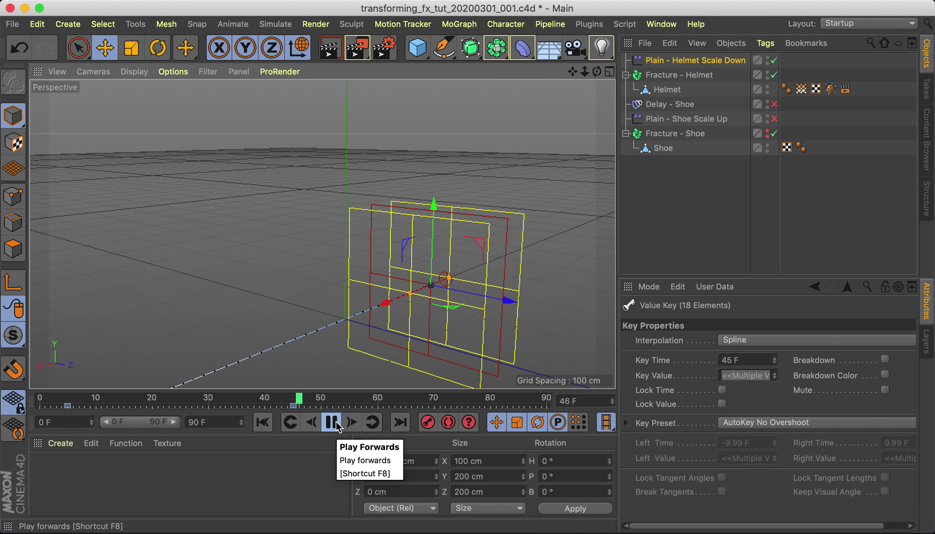
pyautogui.click(332, 422)
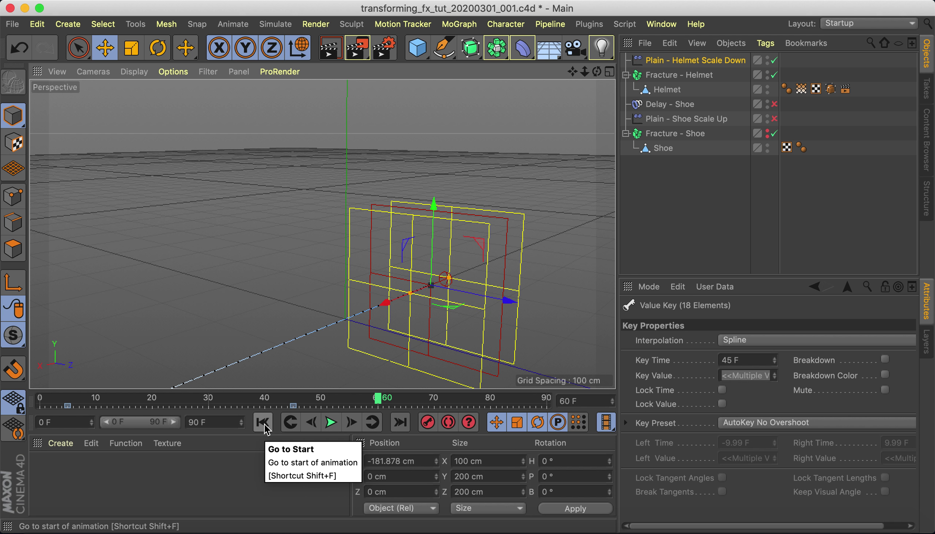
pyautogui.click(263, 423)
pyautogui.click(729, 62)
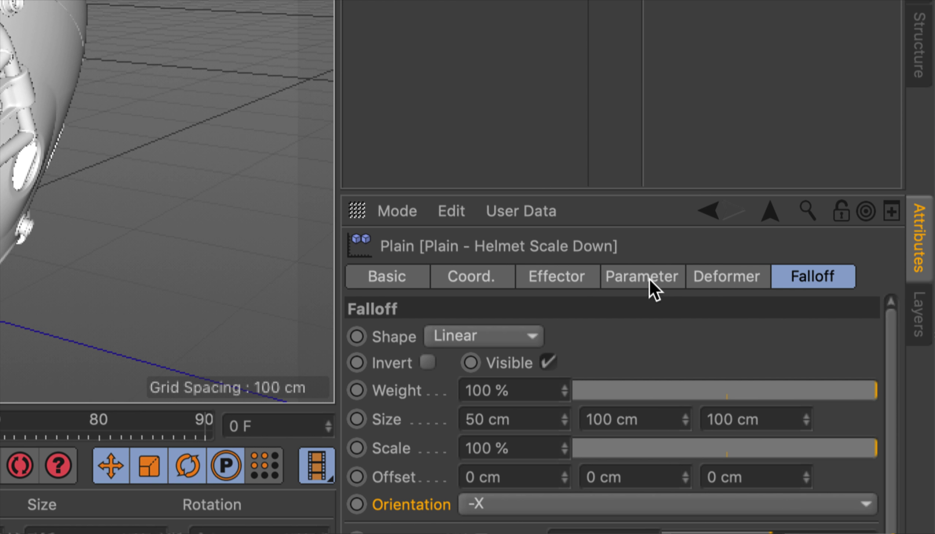
# Uncheck the effector's Position parameter, test playback, then bring up the Picture Viewer
pyautogui.click(650, 288)
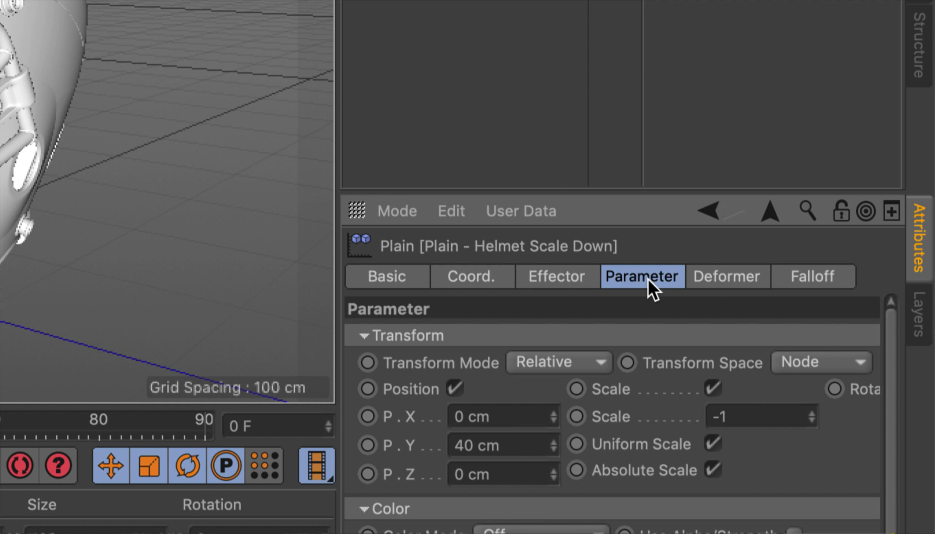
pyautogui.click(455, 388)
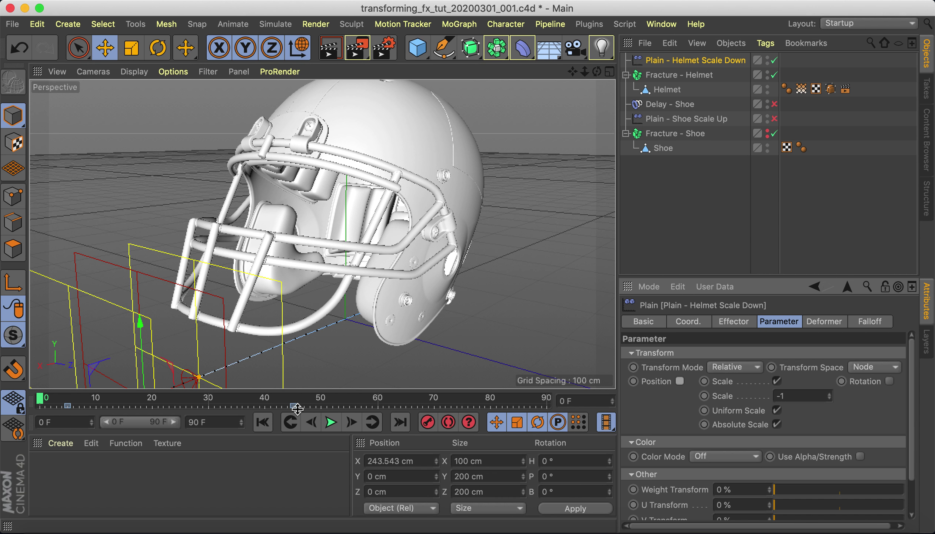
pyautogui.click(331, 422)
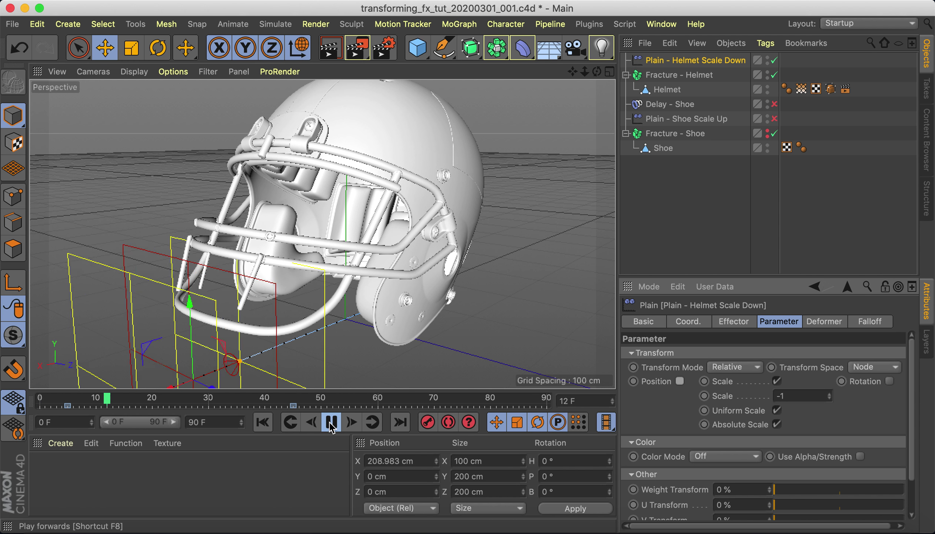
pyautogui.click(330, 422)
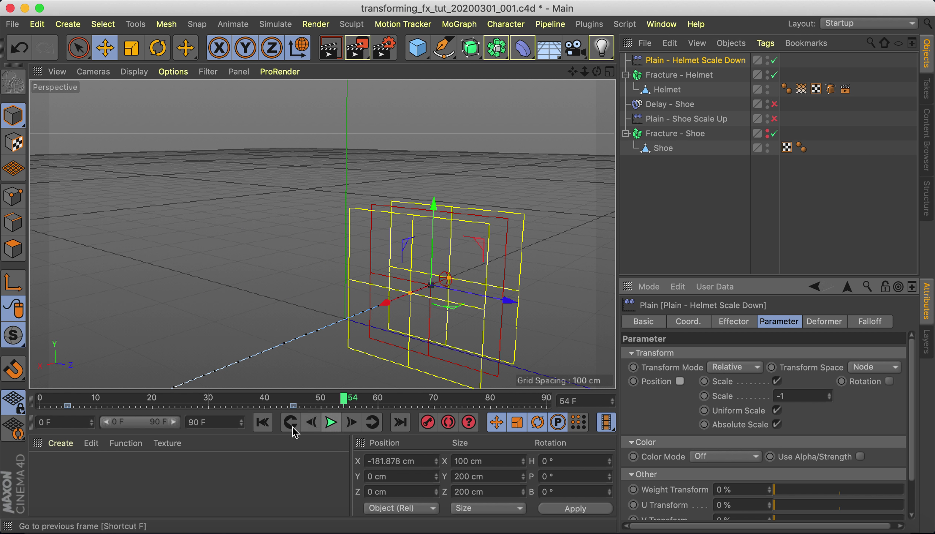
pyautogui.click(263, 423)
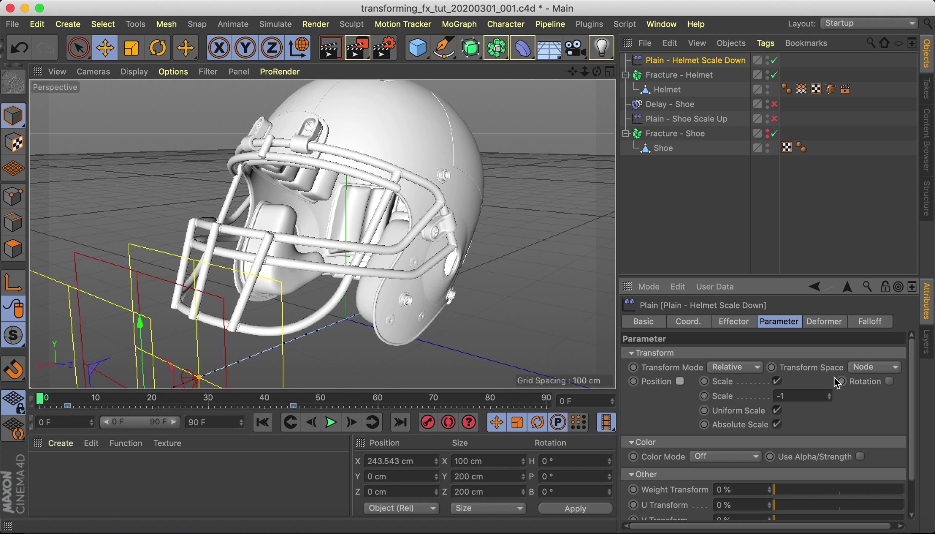
pyautogui.rightClick(809, 511)
pyautogui.click(769, 349)
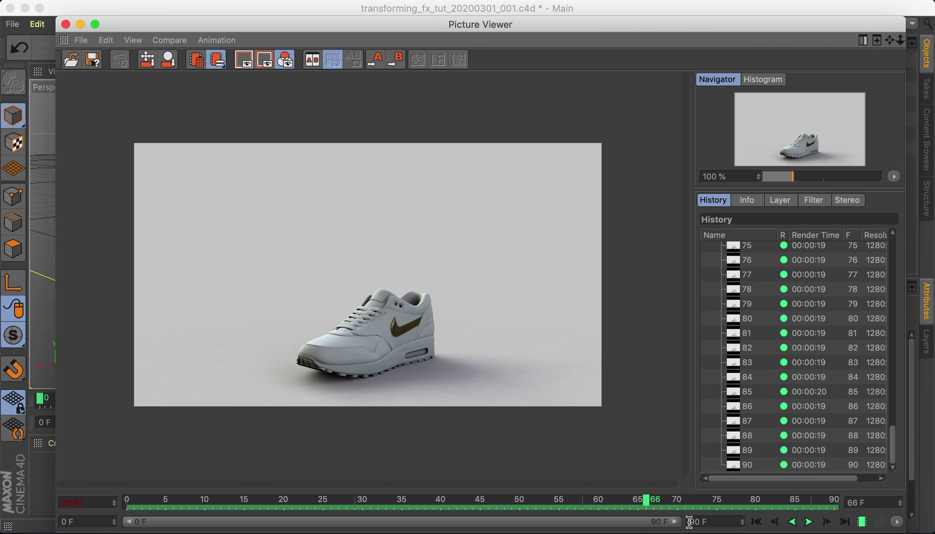
# Replay the rendered sequence, then minimise the Picture Viewer and select Plain - Helmet Scale Down
pyautogui.click(756, 522)
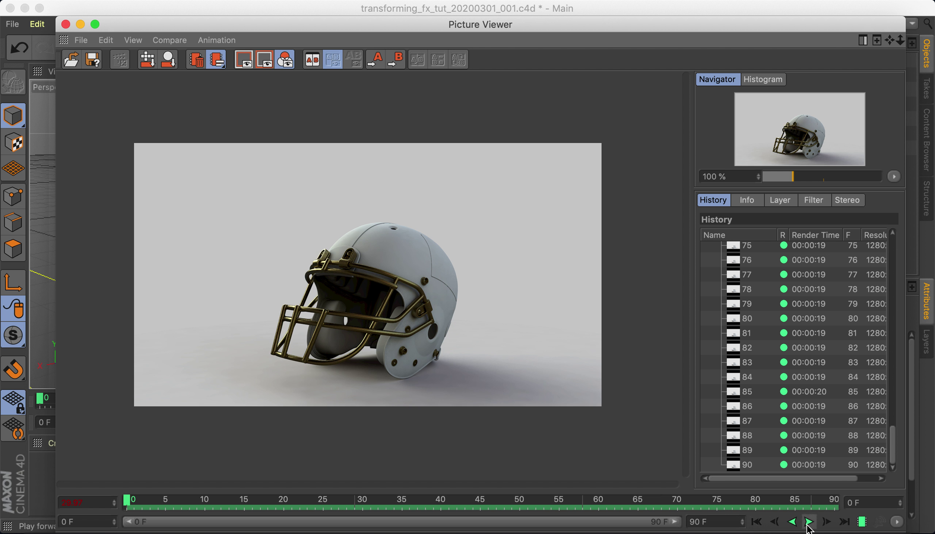
pyautogui.click(809, 521)
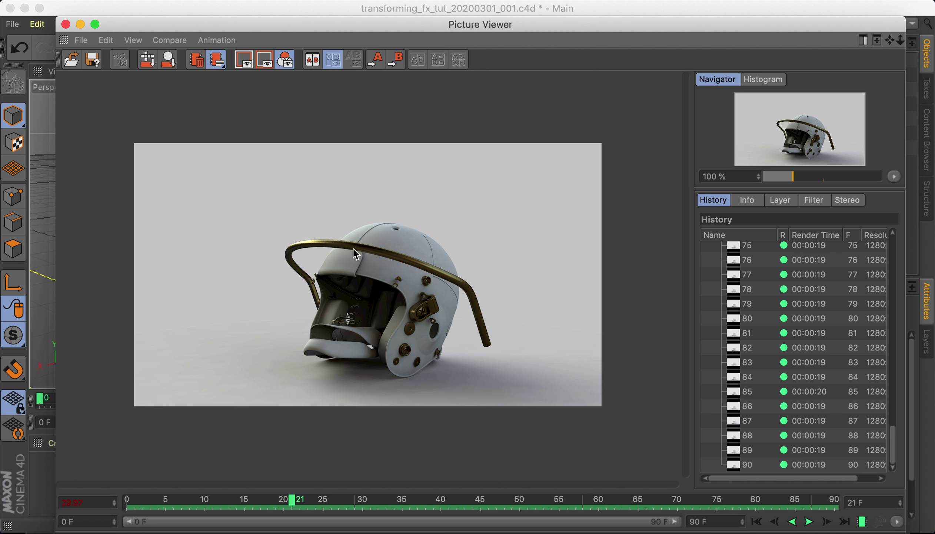
pyautogui.click(81, 24)
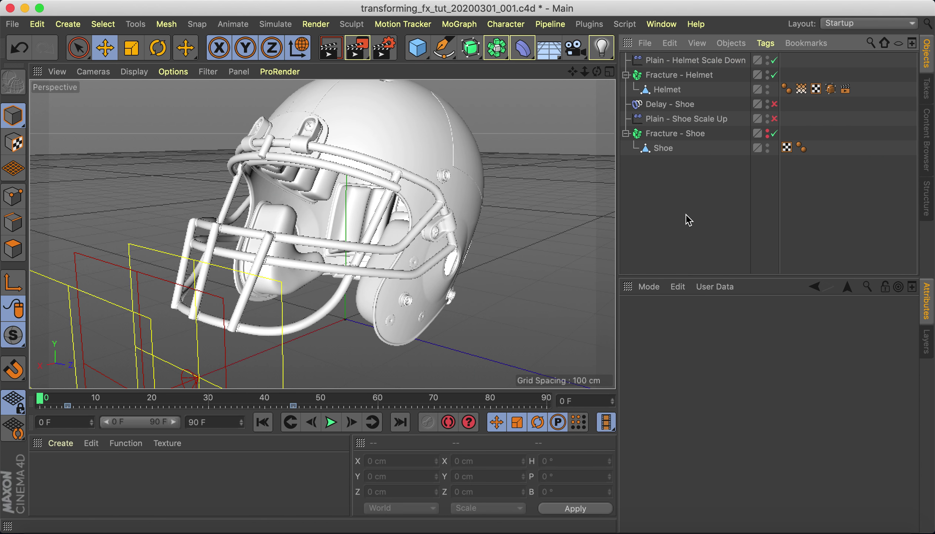
pyautogui.click(700, 68)
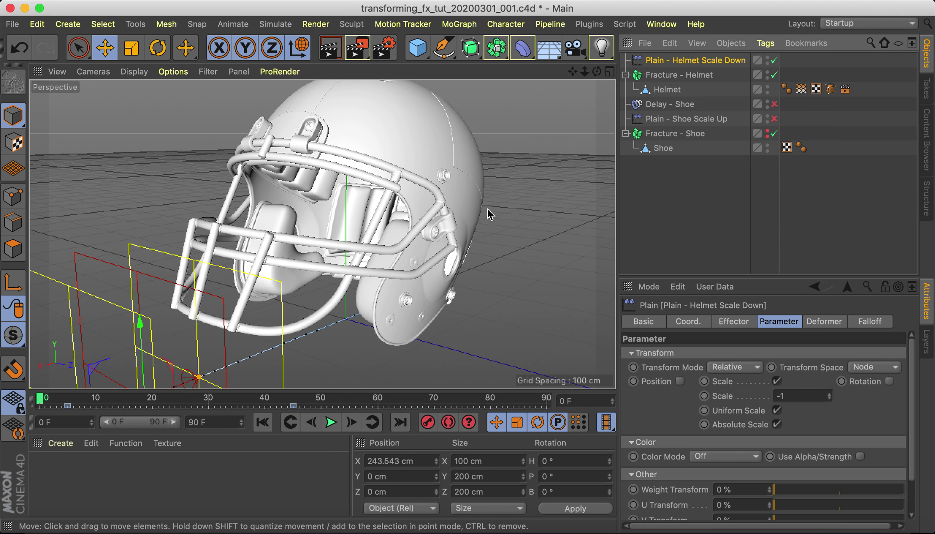
pyautogui.scroll(5, 356, 241)
pyautogui.scroll(-5, 355, 241)
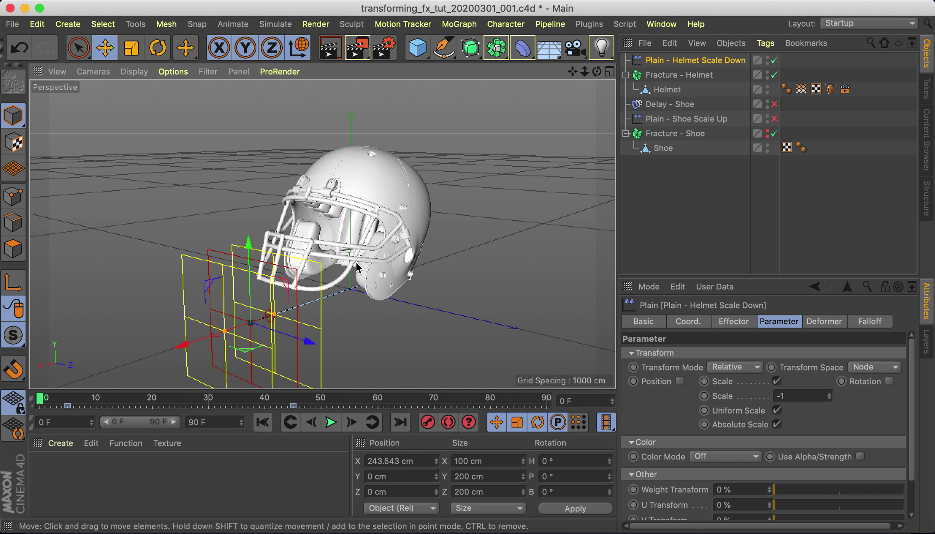
pyautogui.scroll(1, 356, 261)
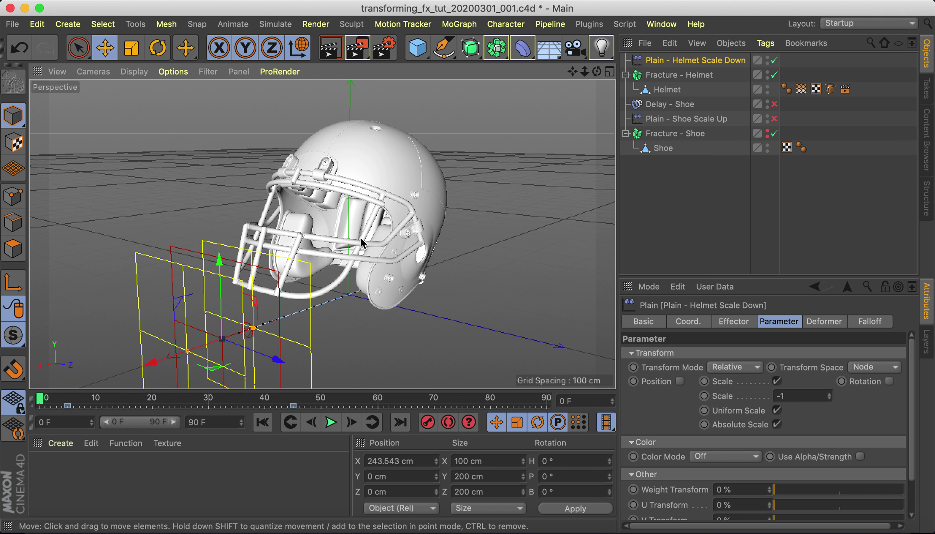
# Copy and paste Plain - Helmet Scale Down and rename the duplicate 'Plain - Helmet Scale Up'
pyautogui.click(695, 199)
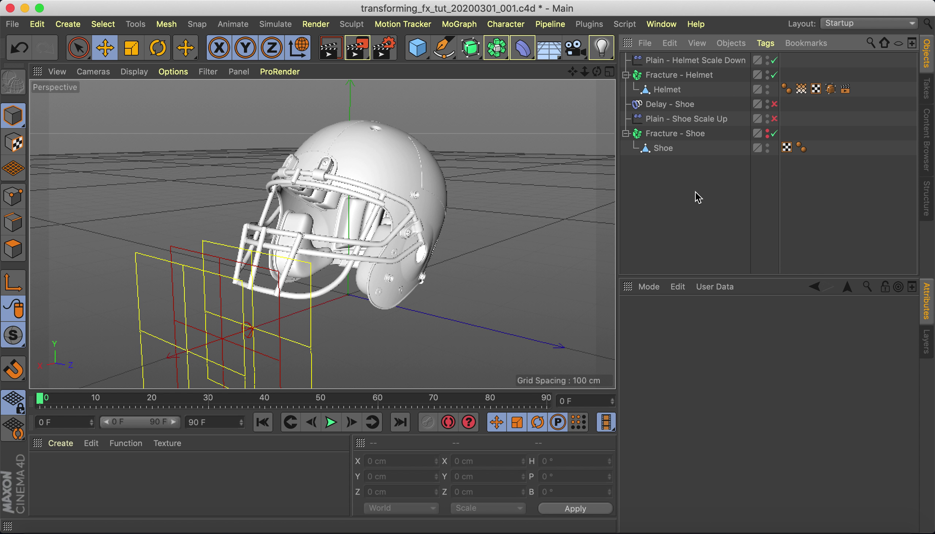
pyautogui.click(664, 62)
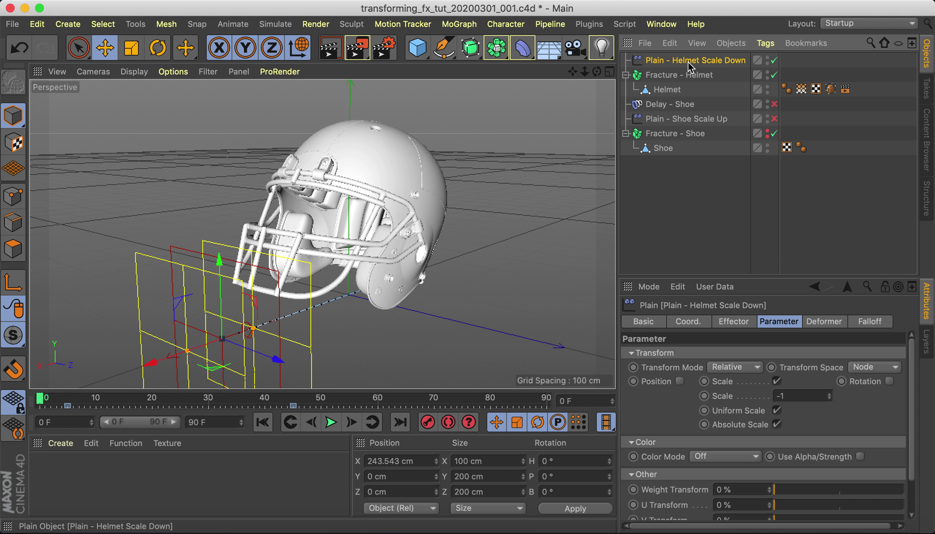
pyautogui.press('super+c')
pyautogui.press('super+v')
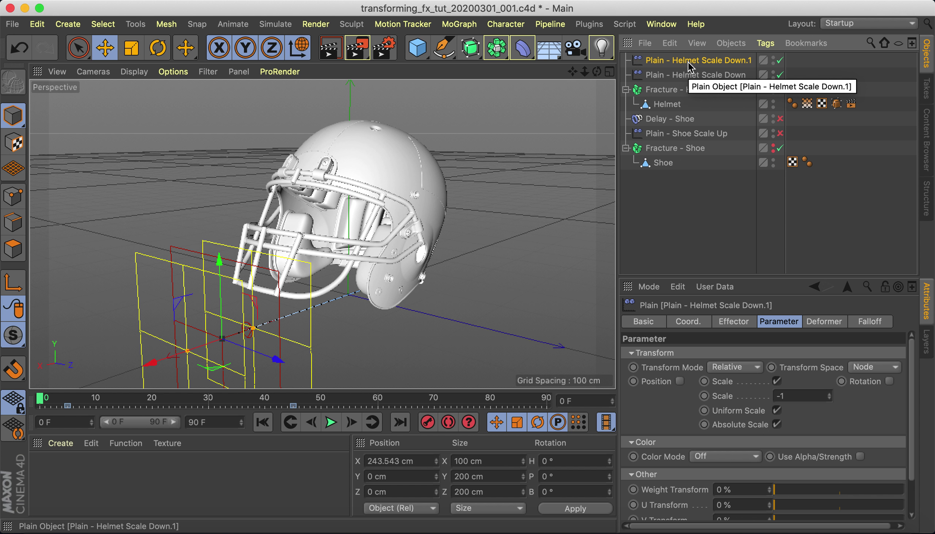
pyautogui.press('super+shift+a')
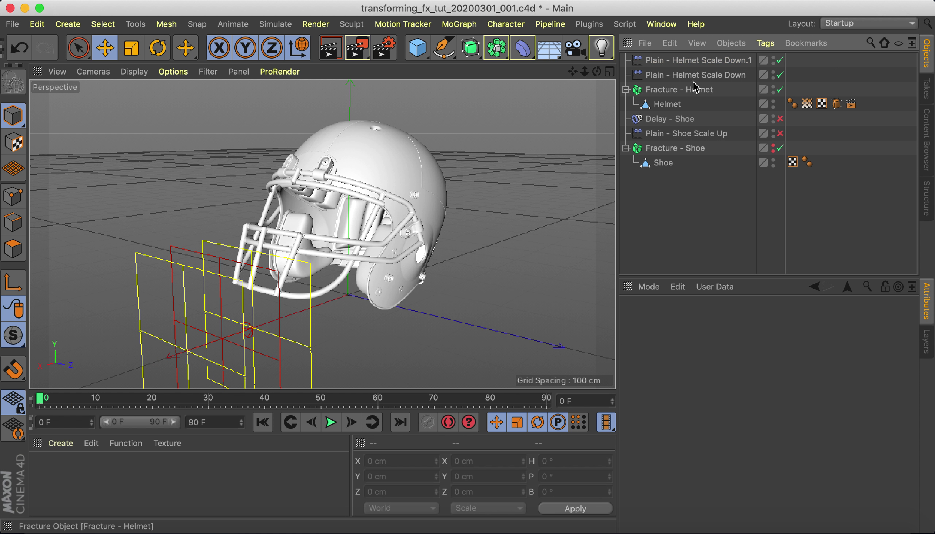
pyautogui.doubleClick(692, 62)
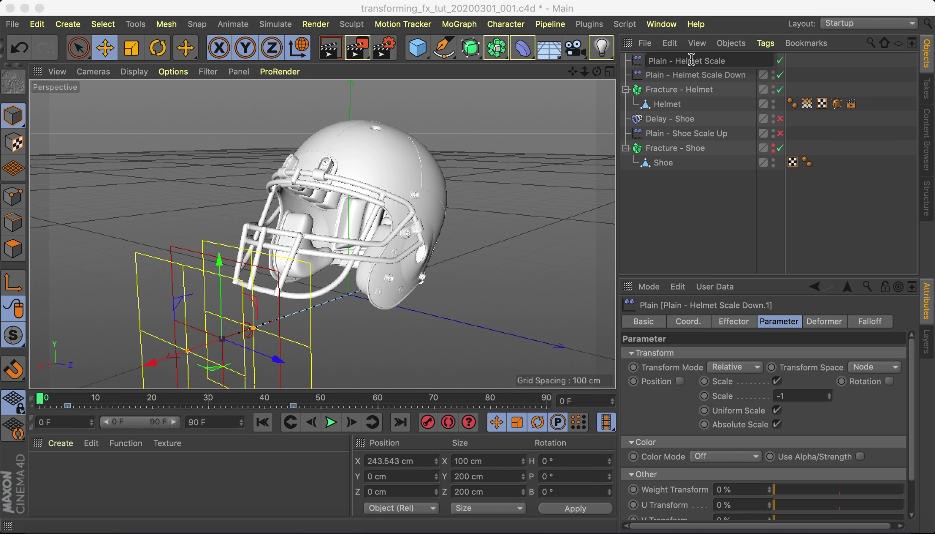
pyautogui.write('Up')
pyautogui.press('Return')
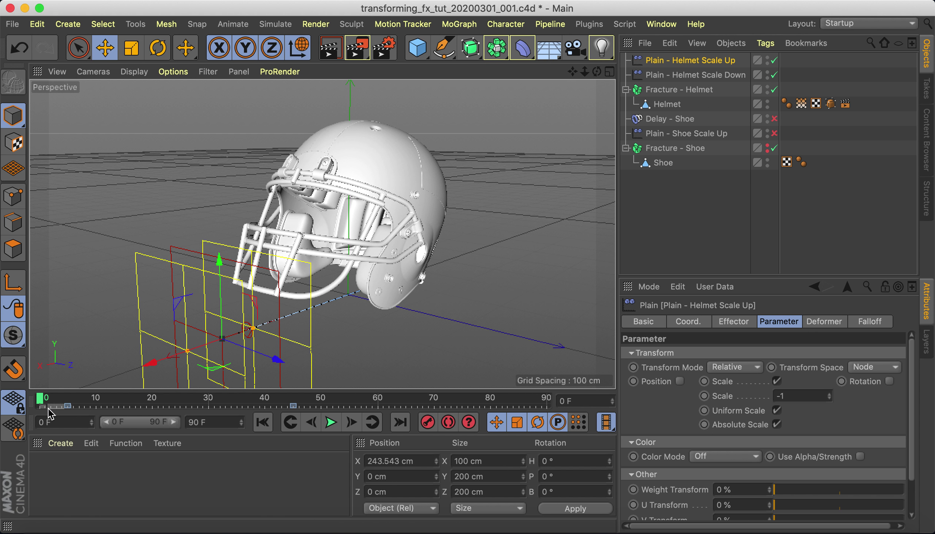
# Shift the effector keyframes back to frame 0 and scrub to preview the fracture
pyautogui.click(74, 402)
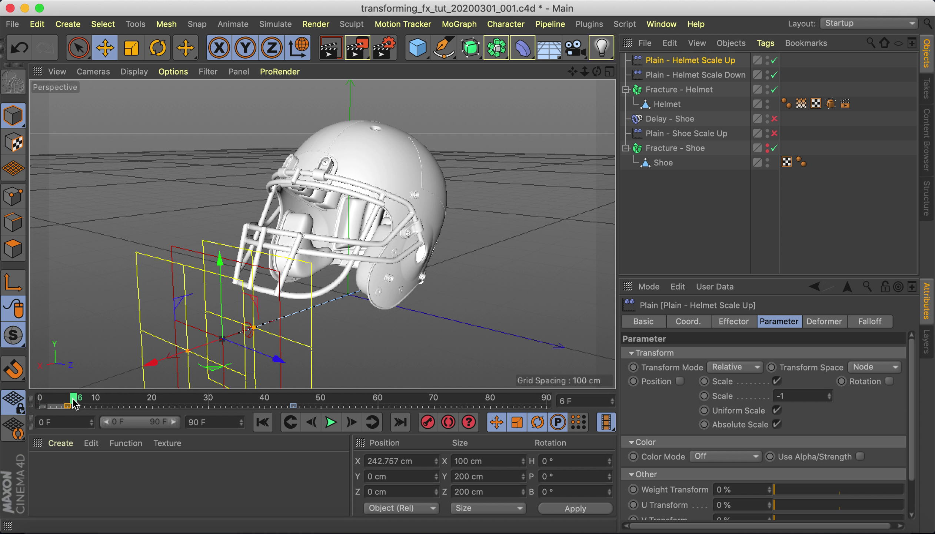
pyautogui.moveTo(62, 406); pyautogui.dragTo(41, 406)
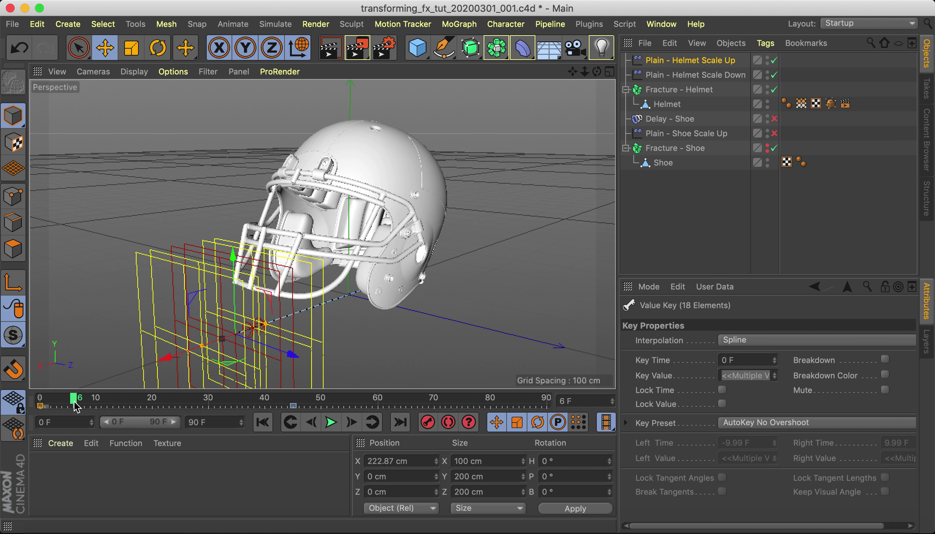
pyautogui.moveTo(74, 402); pyautogui.dragTo(39, 404)
pyautogui.click(522, 240)
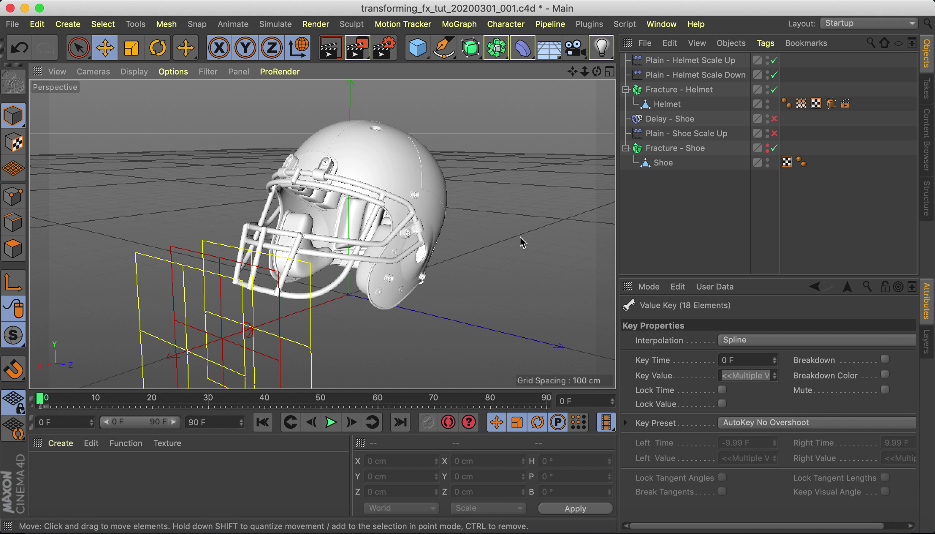
pyautogui.moveTo(42, 402); pyautogui.dragTo(37, 407)
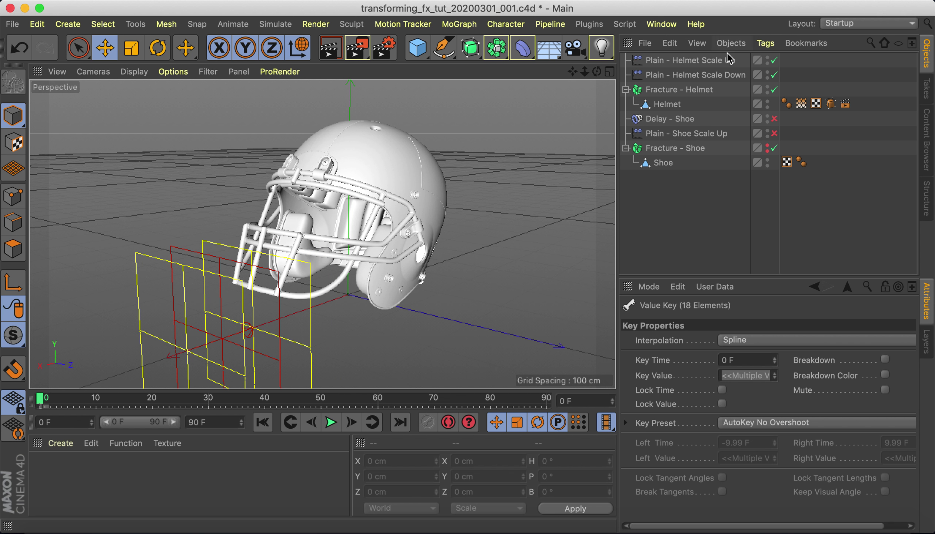
# Change Plain - Helmet Scale Up's Scale parameter from -1 to 1
pyautogui.click(720, 61)
pyautogui.click(714, 76)
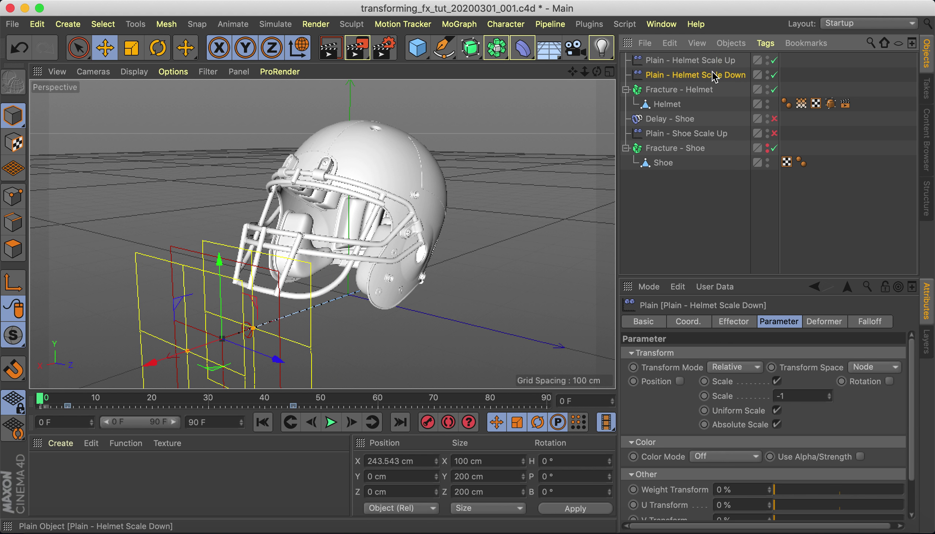
pyautogui.click(708, 62)
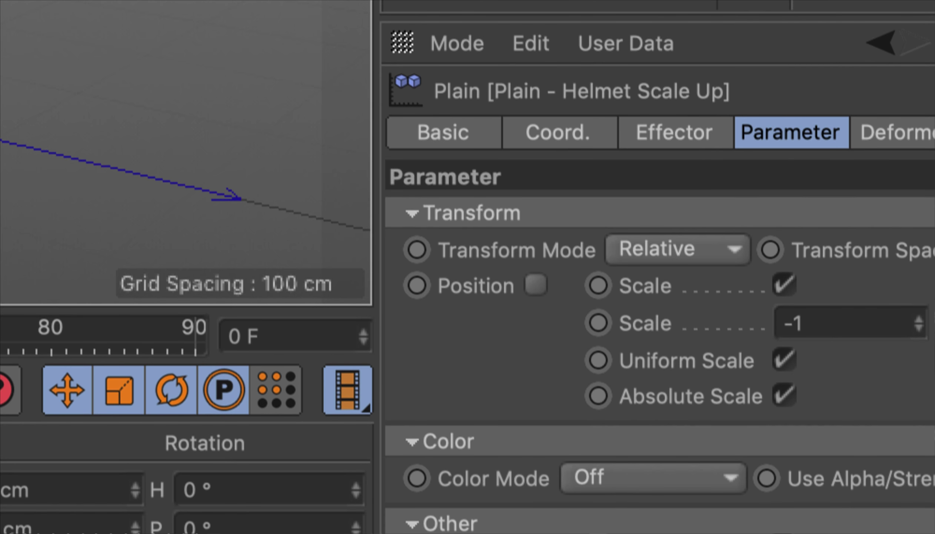
pyautogui.click(833, 330)
pyautogui.write('1')
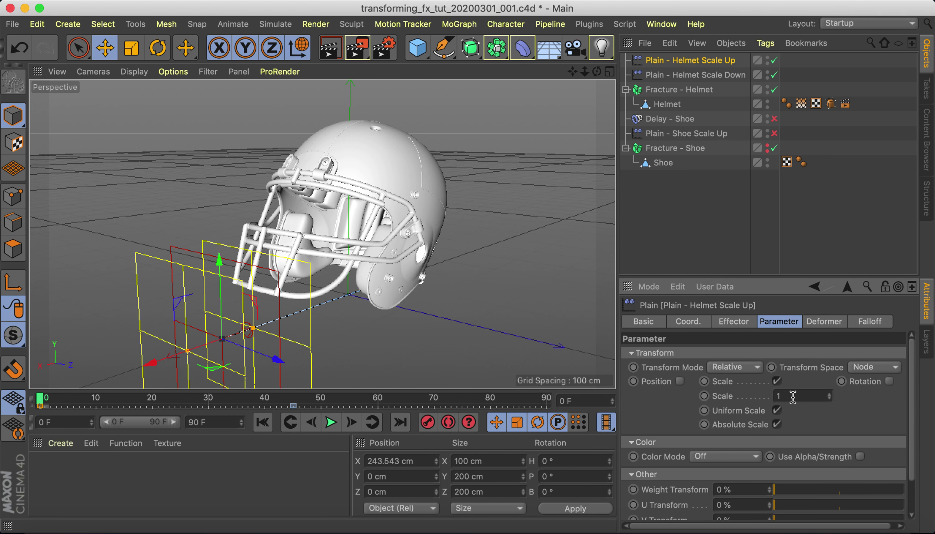
pyautogui.click(875, 327)
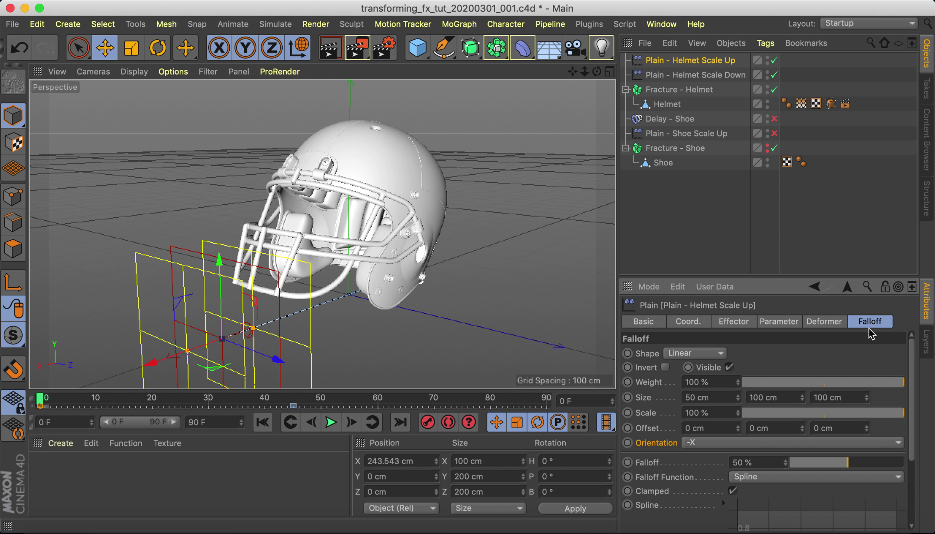
# Drag Plain - Helmet Scale Up into Fracture - Helmet's Effectors list, above Scale Down
pyautogui.click(781, 323)
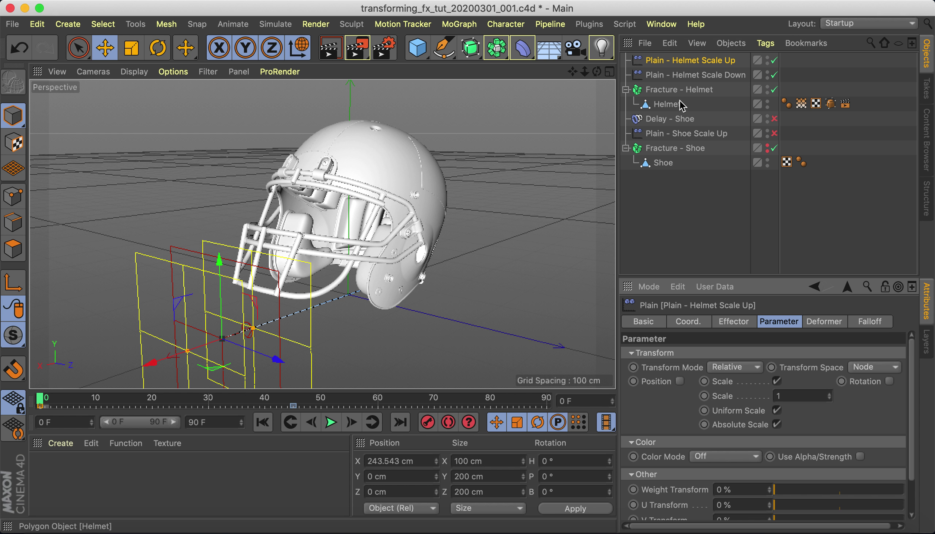
pyautogui.click(672, 92)
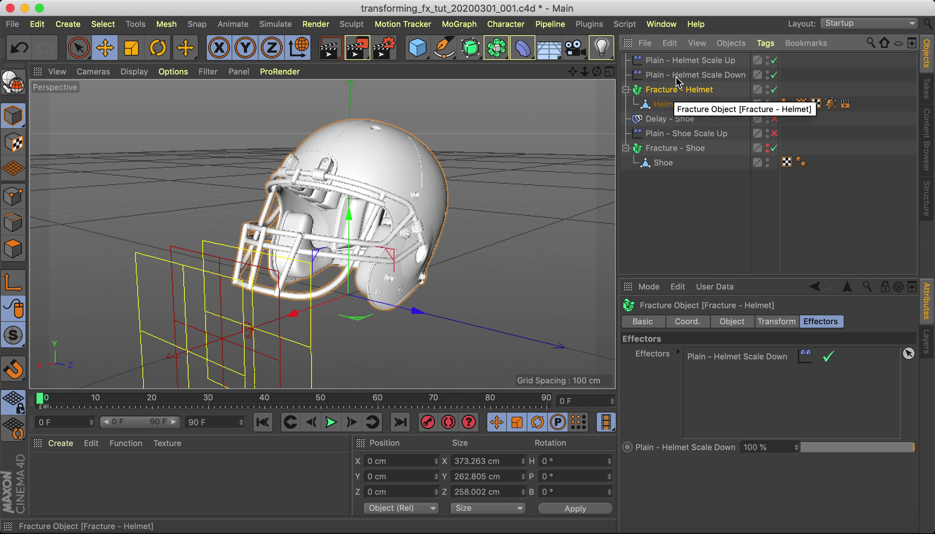
pyautogui.moveTo(681, 63)
pyautogui.mouseDown()
pyautogui.moveTo(701, 92)
pyautogui.moveTo(738, 358)
pyautogui.mouseUp()
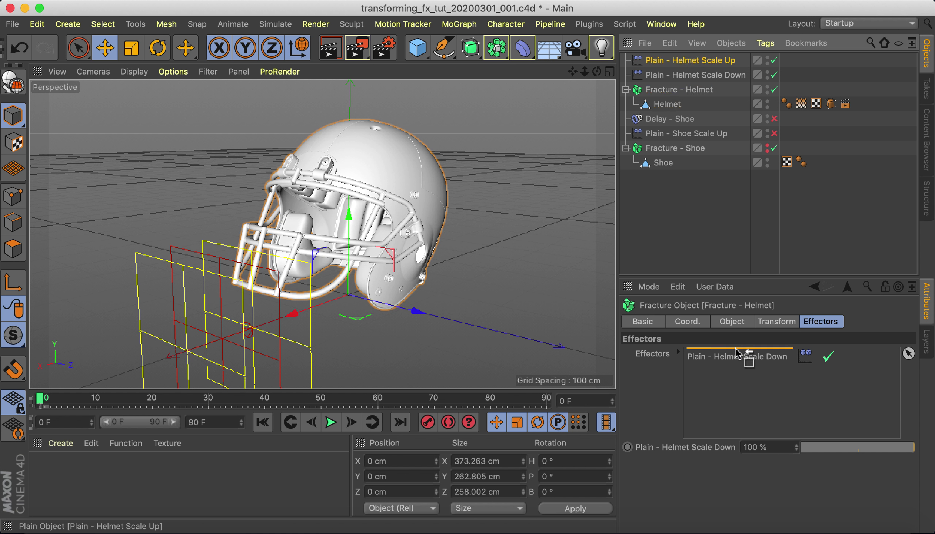
pyautogui.moveTo(739, 358); pyautogui.dragTo(736, 348)
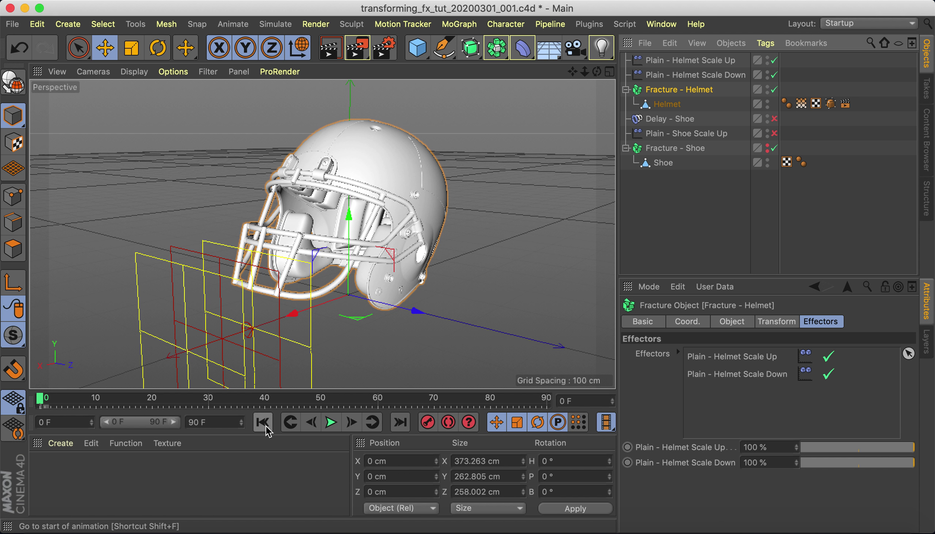
pyautogui.click(668, 59)
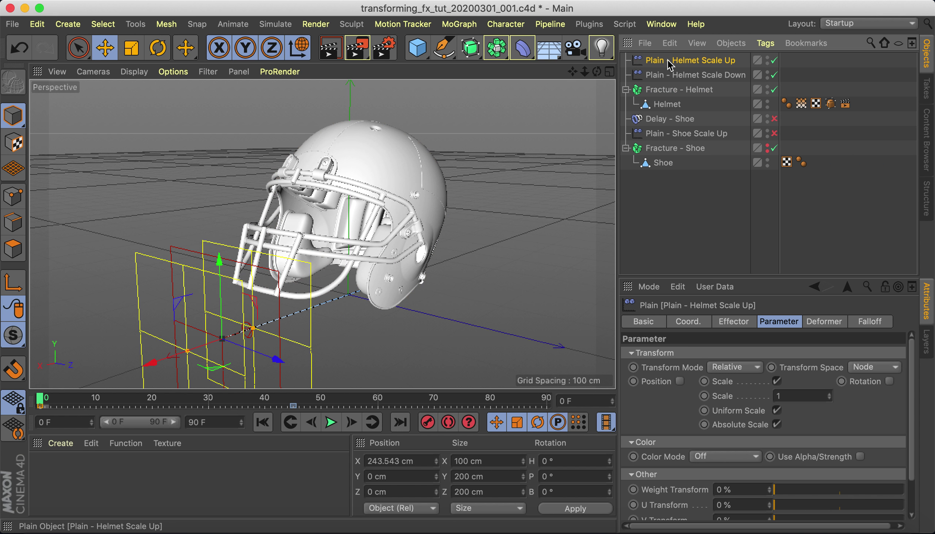
pyautogui.click(332, 423)
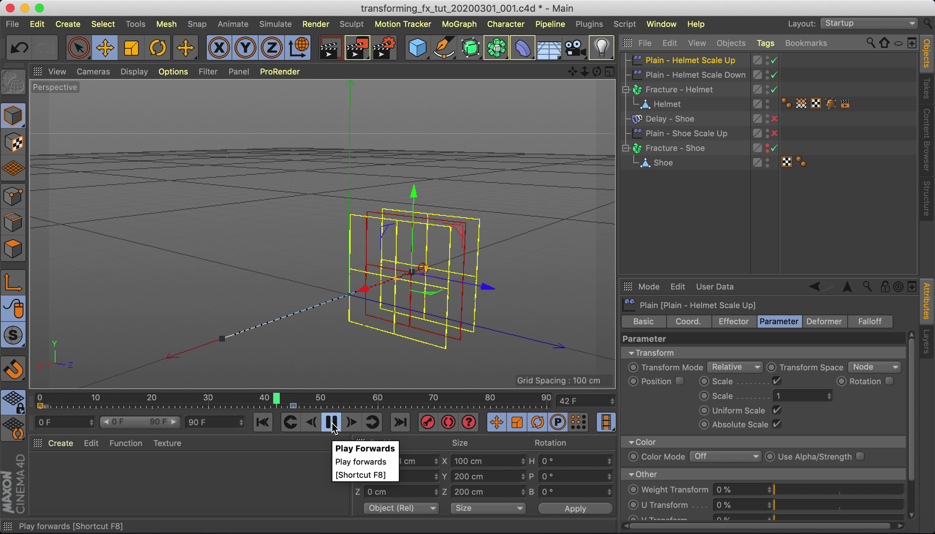
pyautogui.click(332, 424)
pyautogui.click(263, 424)
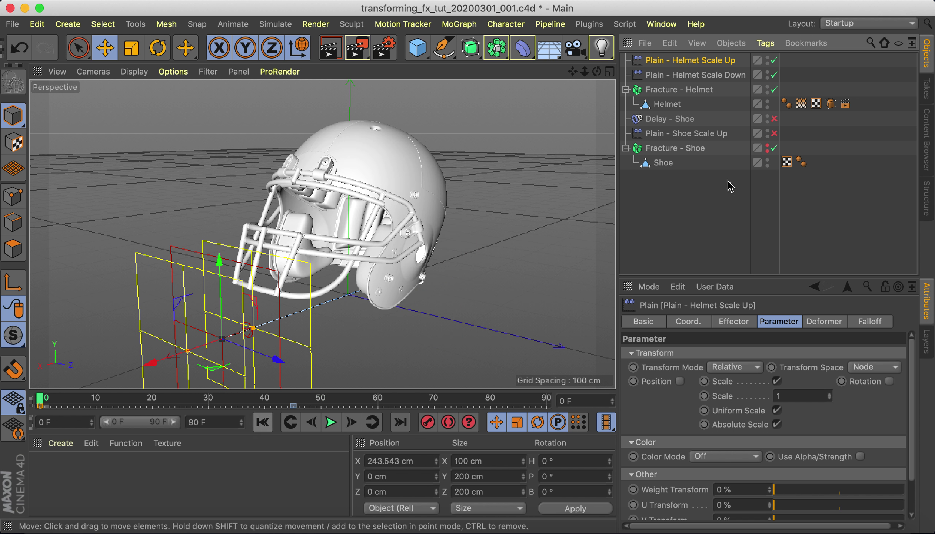
pyautogui.click(775, 133)
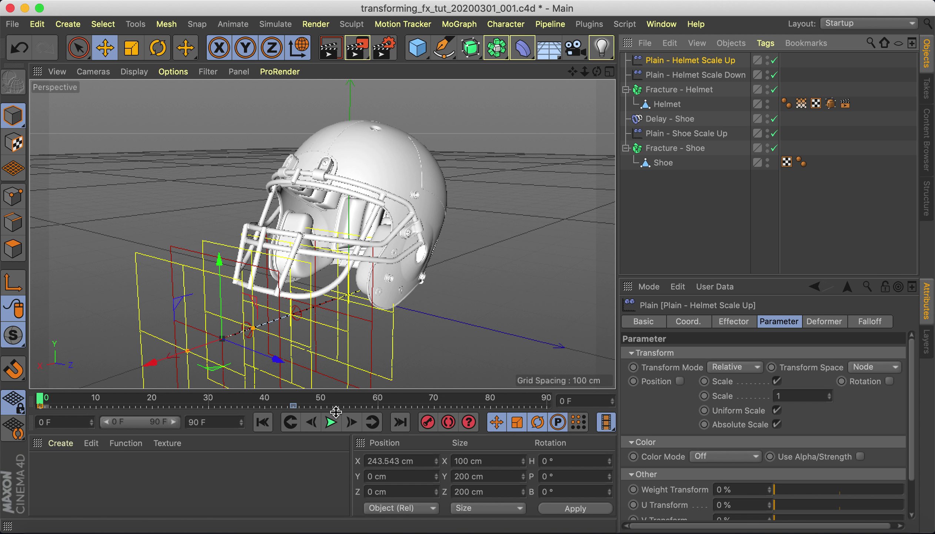
pyautogui.click(332, 424)
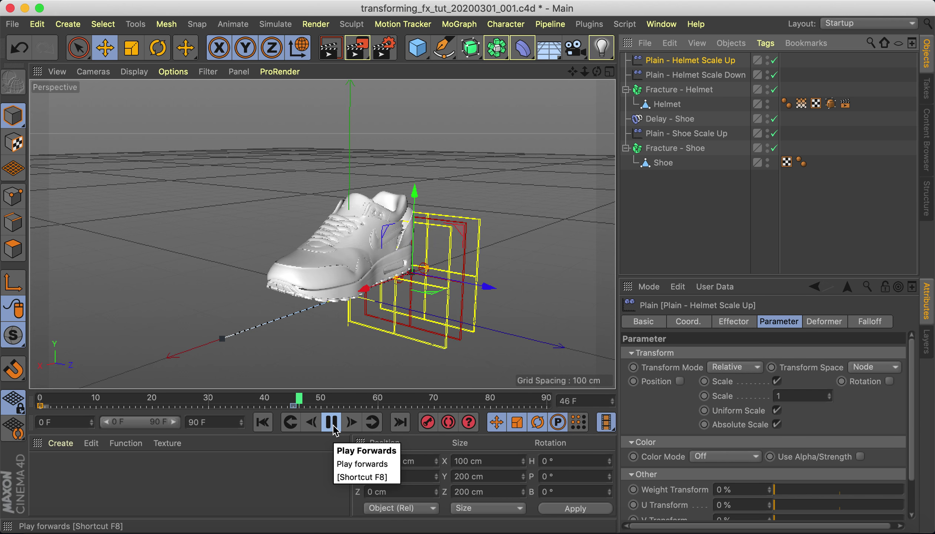
pyautogui.click(333, 423)
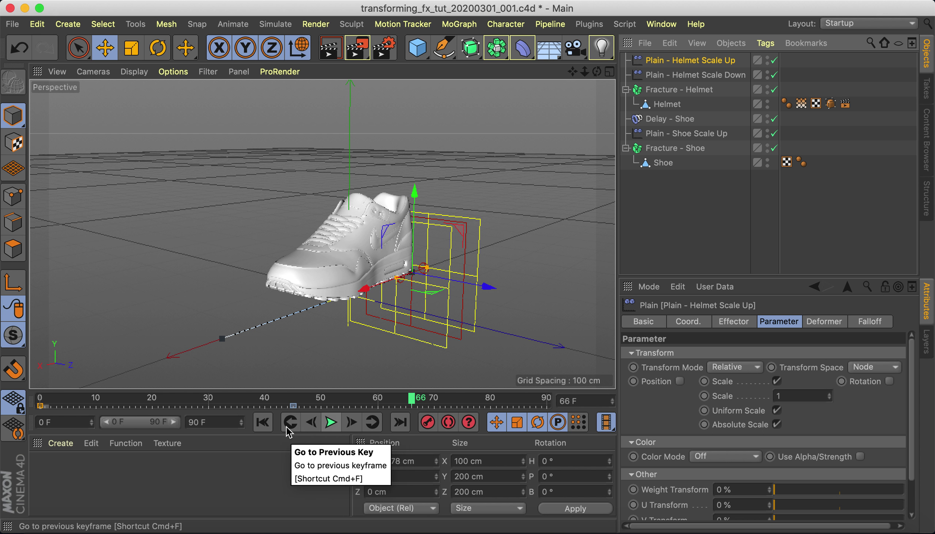
pyautogui.click(264, 422)
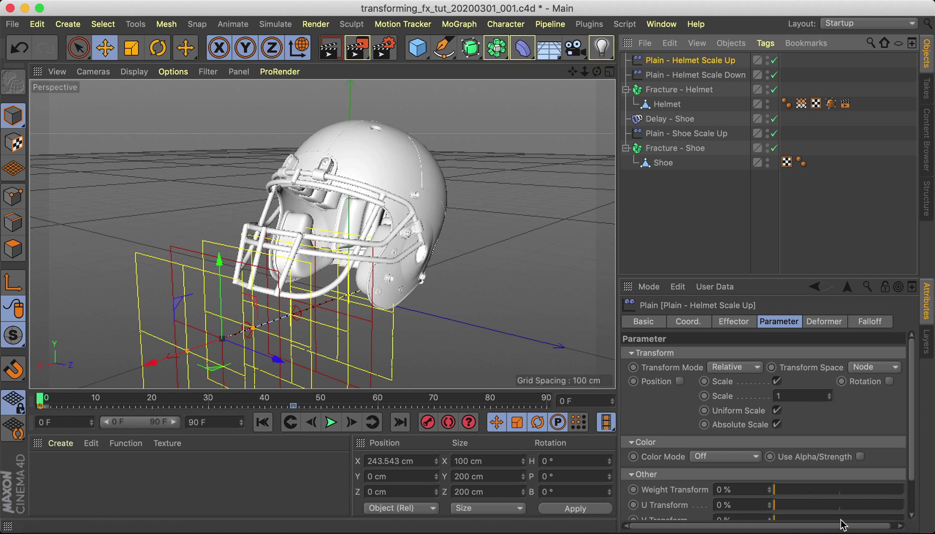
pyautogui.rightClick(815, 510)
pyautogui.click(776, 352)
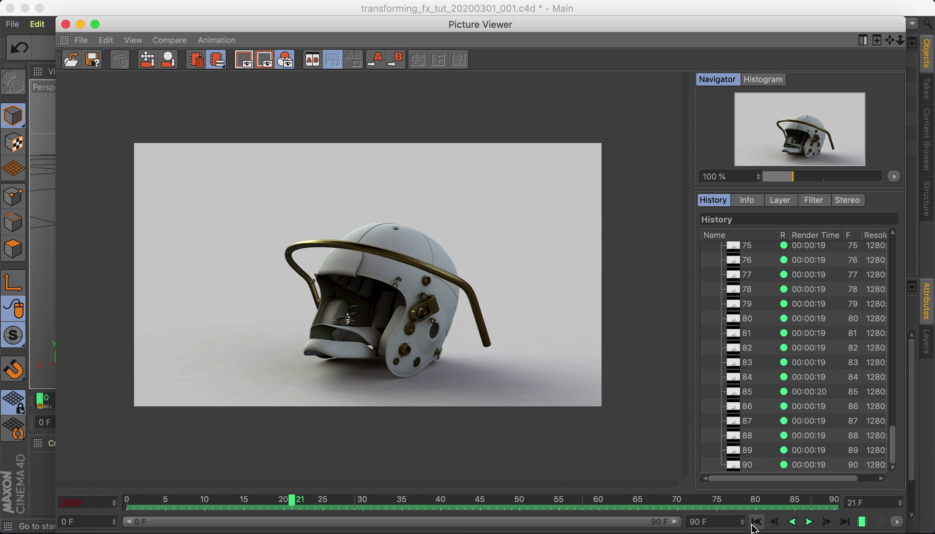
pyautogui.click(756, 522)
pyautogui.click(809, 521)
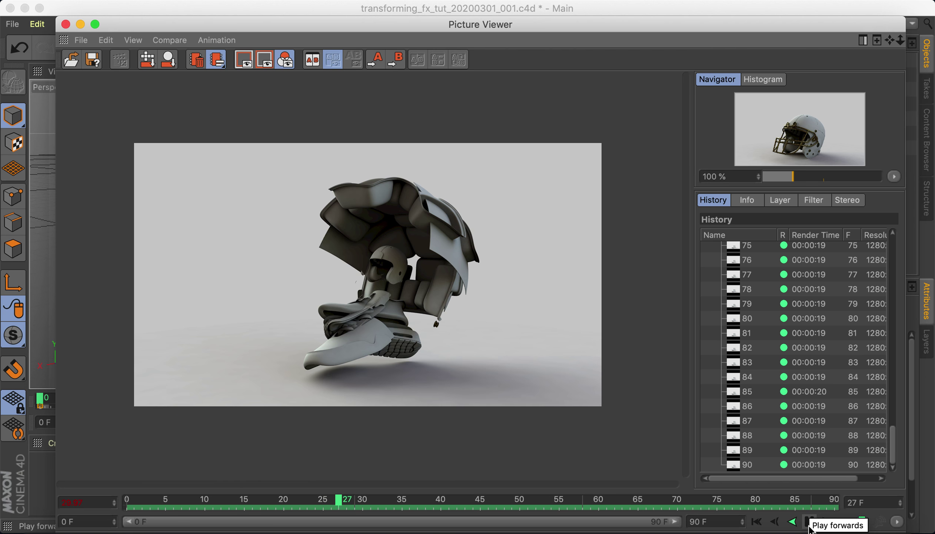
pyautogui.click(809, 522)
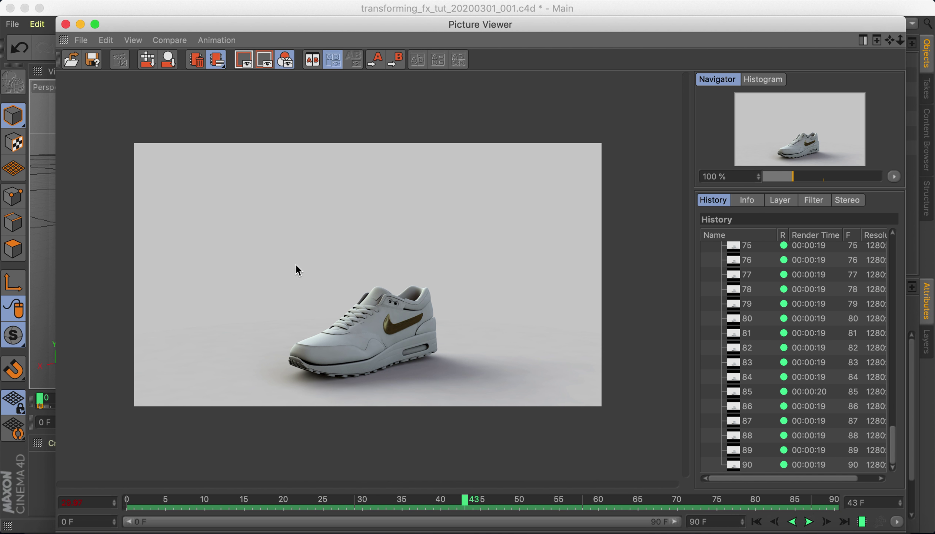
pyautogui.click(80, 24)
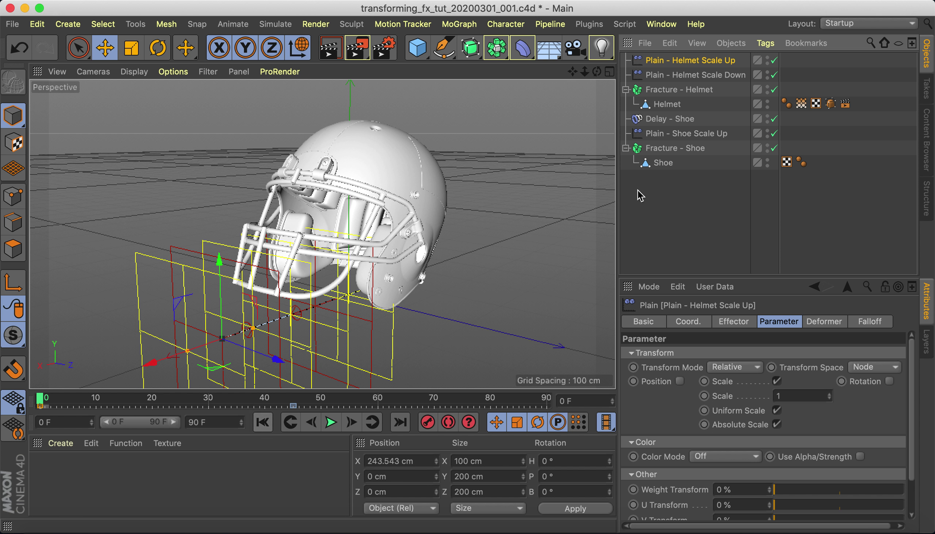
# Hide and switch off Fracture - Helmet and the Plain - Helmet Scale Up effector
pyautogui.click(690, 202)
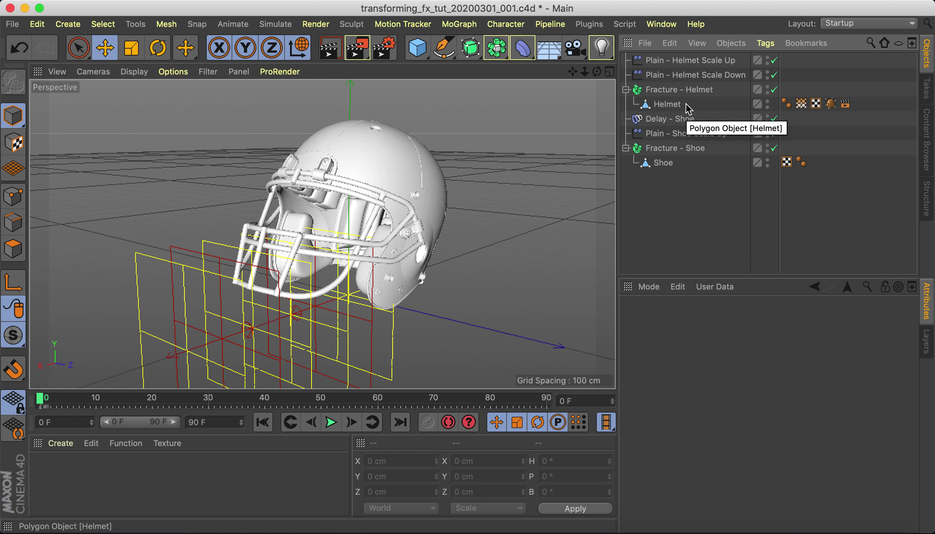
pyautogui.click(626, 90)
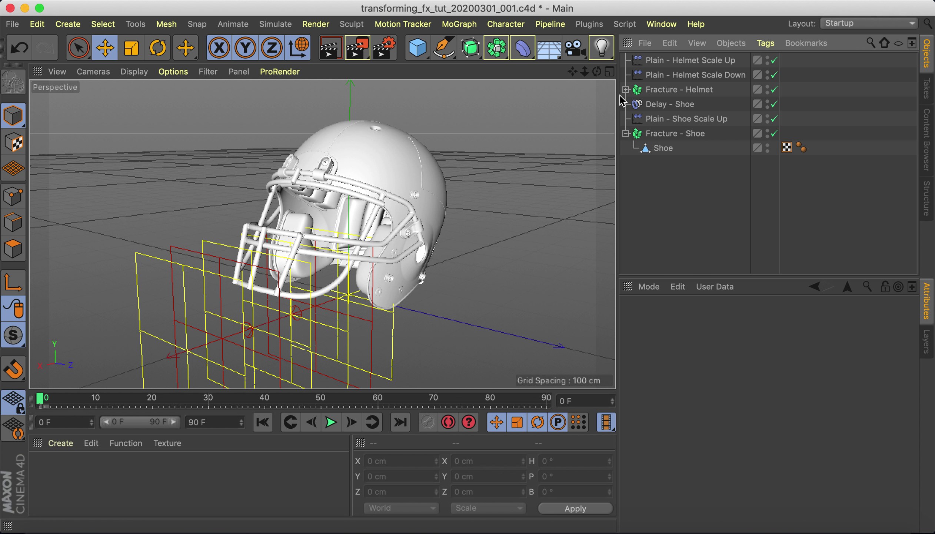
pyautogui.click(626, 90)
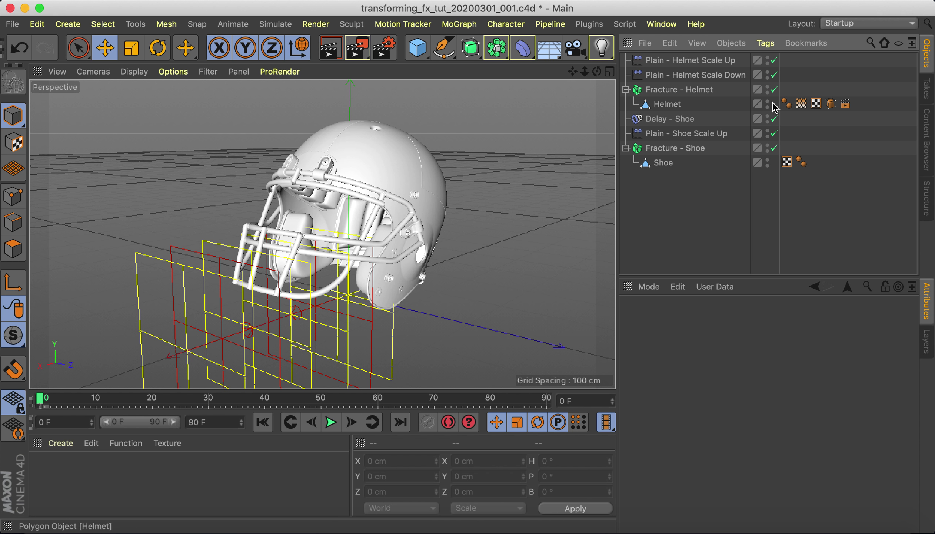
pyautogui.click(769, 91)
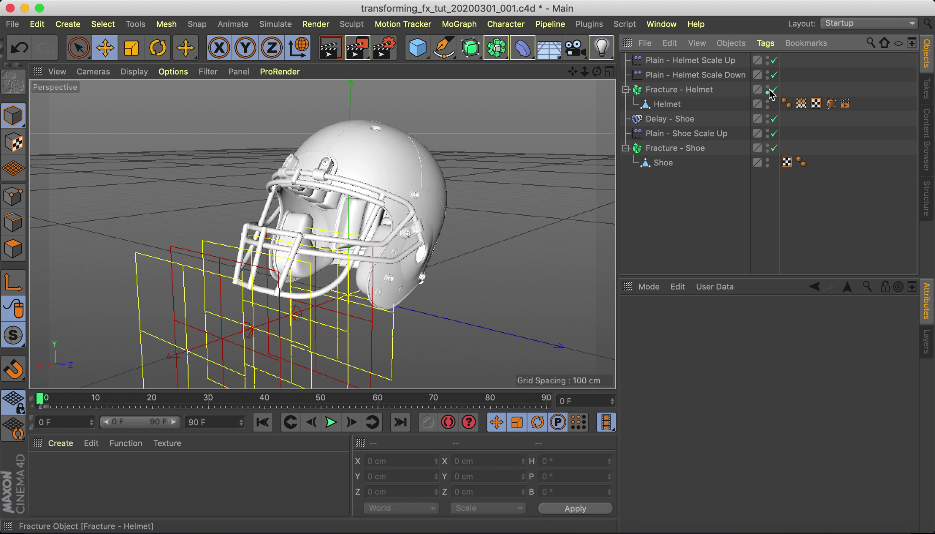
pyautogui.click(768, 87)
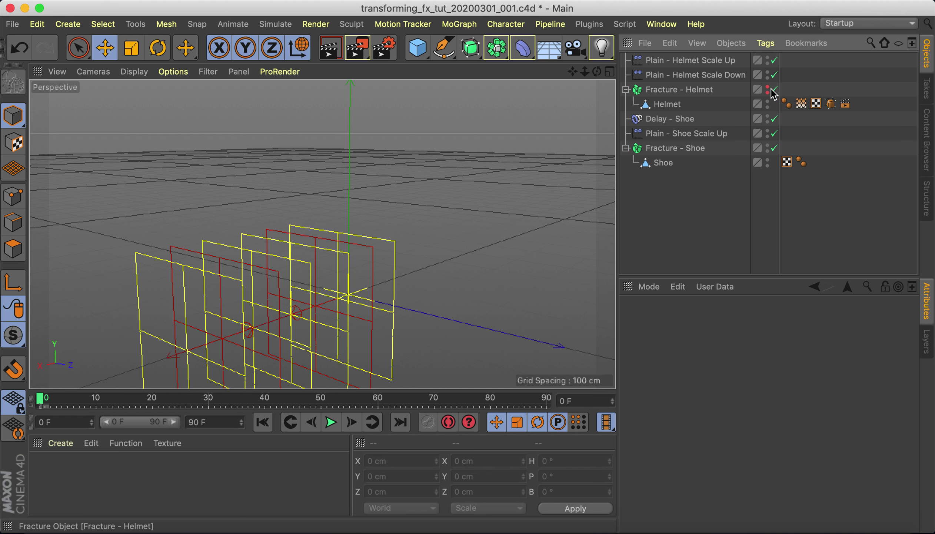
pyautogui.click(774, 61)
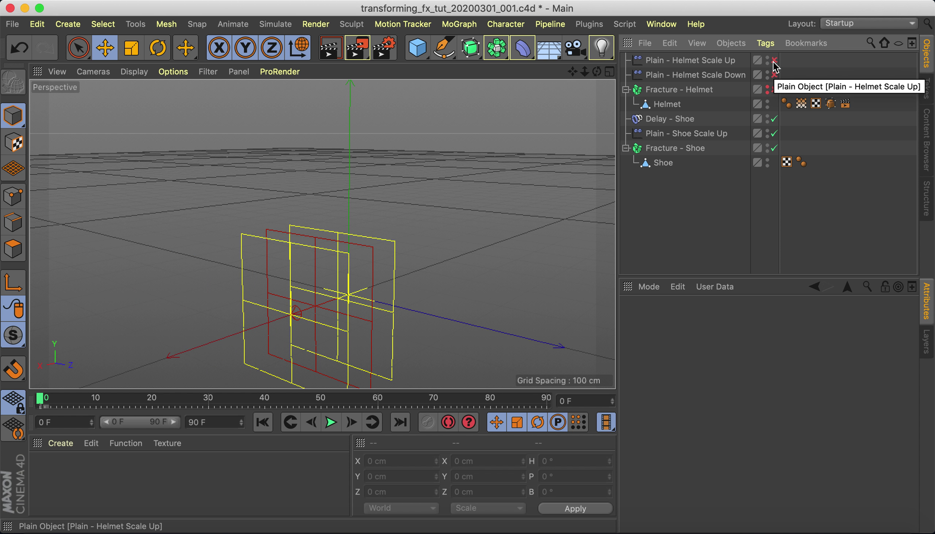
pyautogui.click(774, 89)
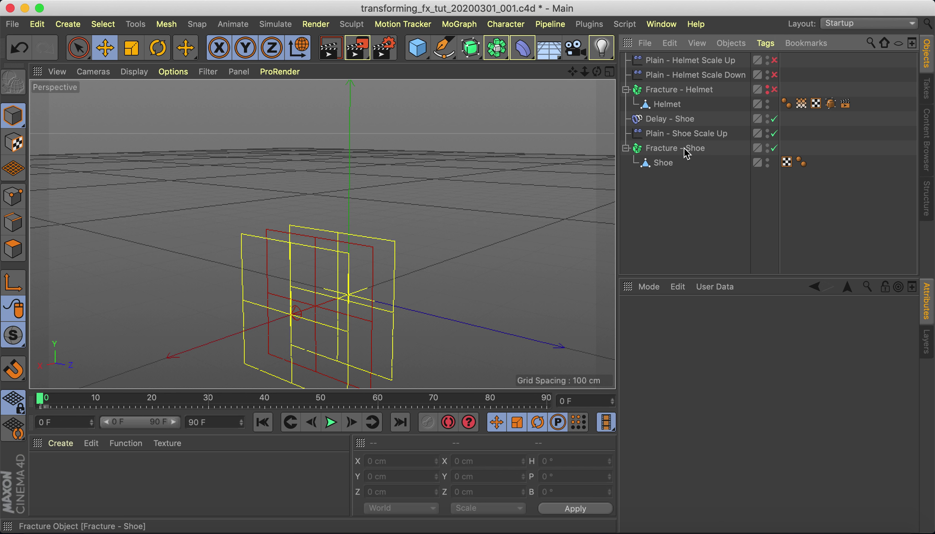
# Check Fracture - Shoe's effectors and preview the shoe in the render viewer
pyautogui.click(667, 151)
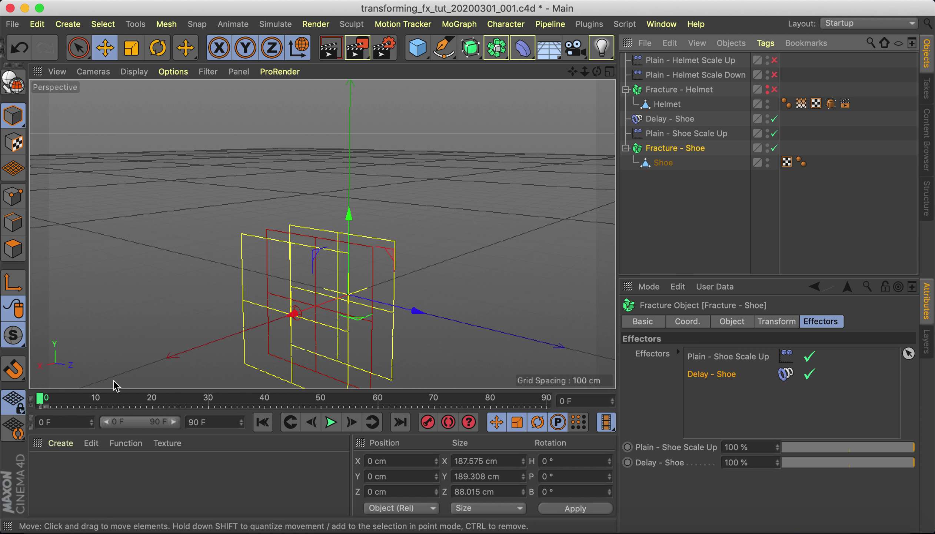
pyautogui.click(708, 219)
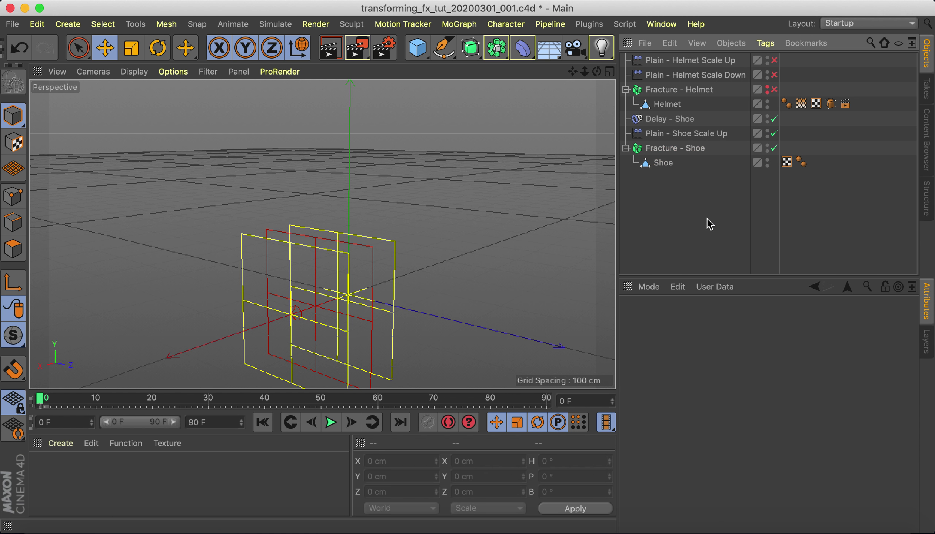
pyautogui.rightClick(823, 510)
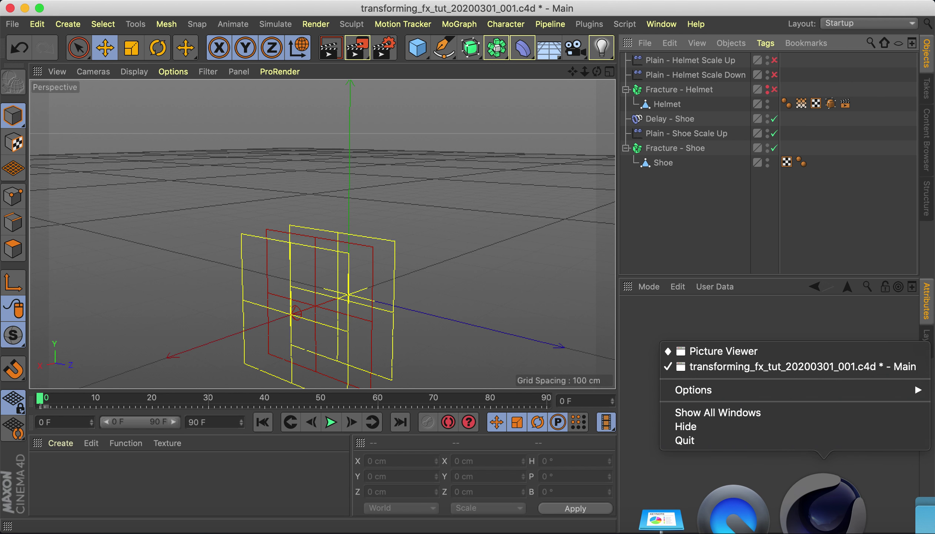
pyautogui.click(769, 352)
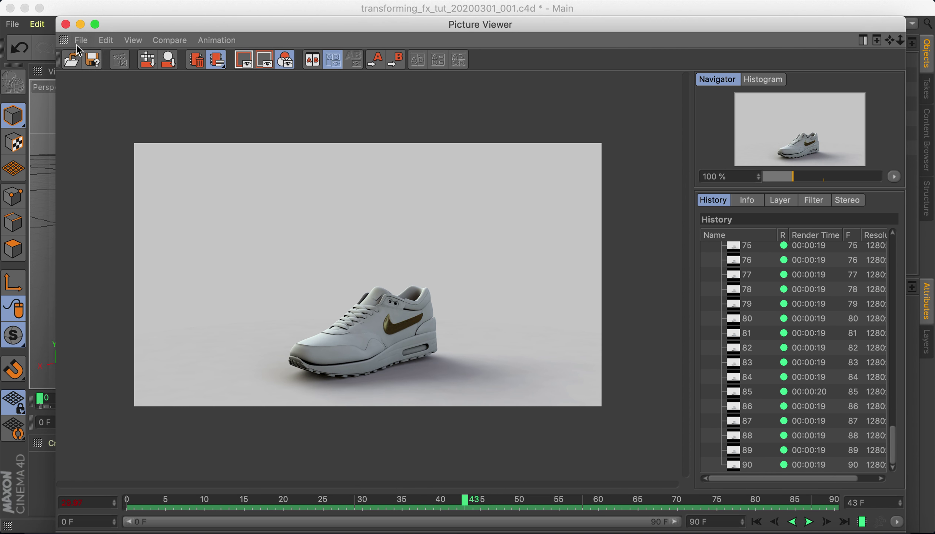
pyautogui.click(81, 24)
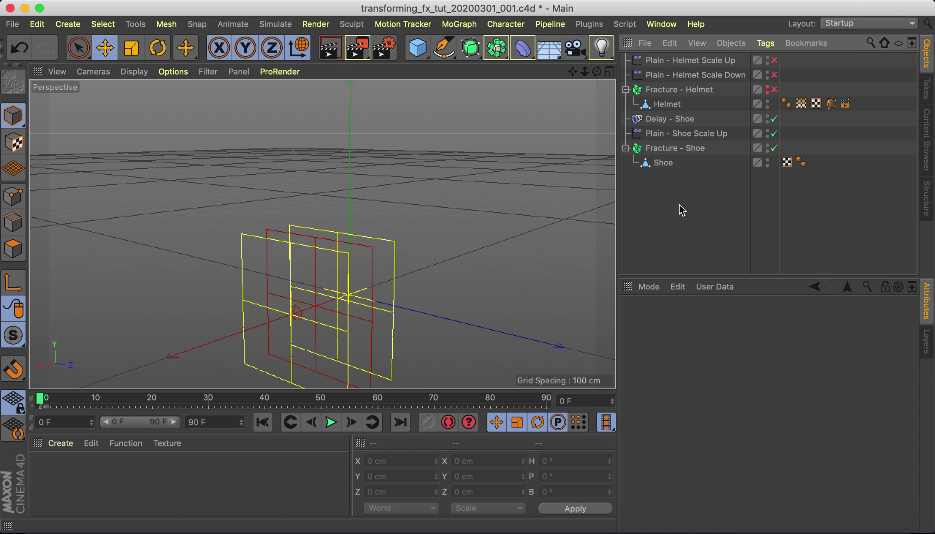
# Add a Plane named Ground with Width and Height of 2000 cm
pyautogui.click(418, 50)
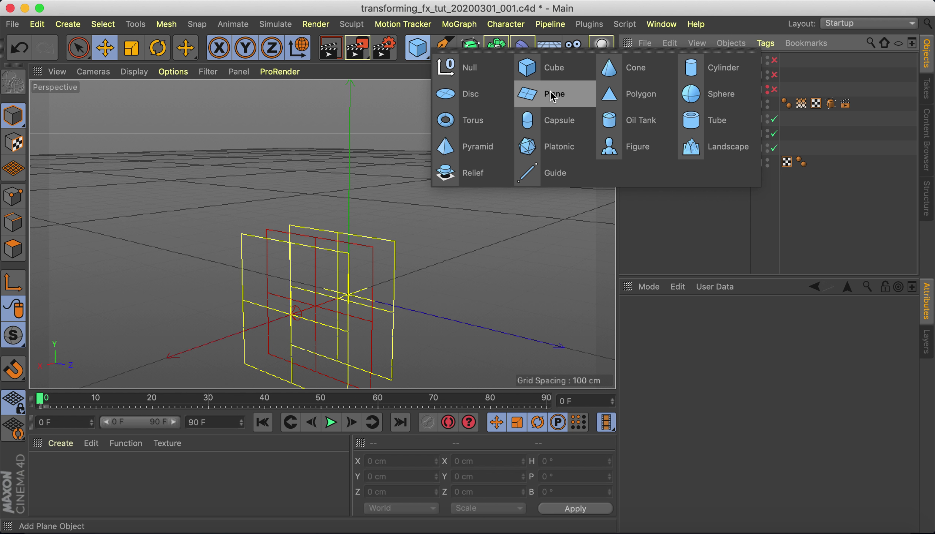
pyautogui.click(554, 103)
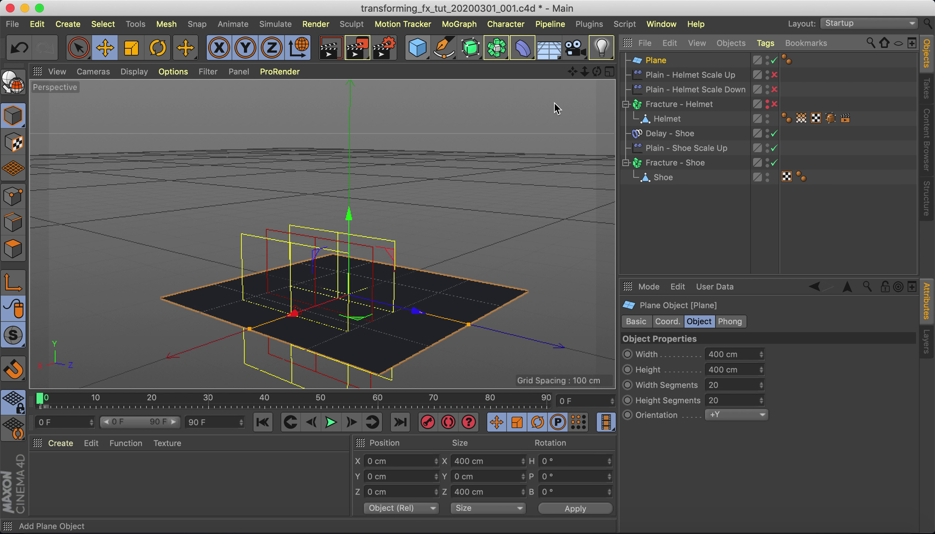
pyautogui.doubleClick(662, 60)
pyautogui.write('Ground')
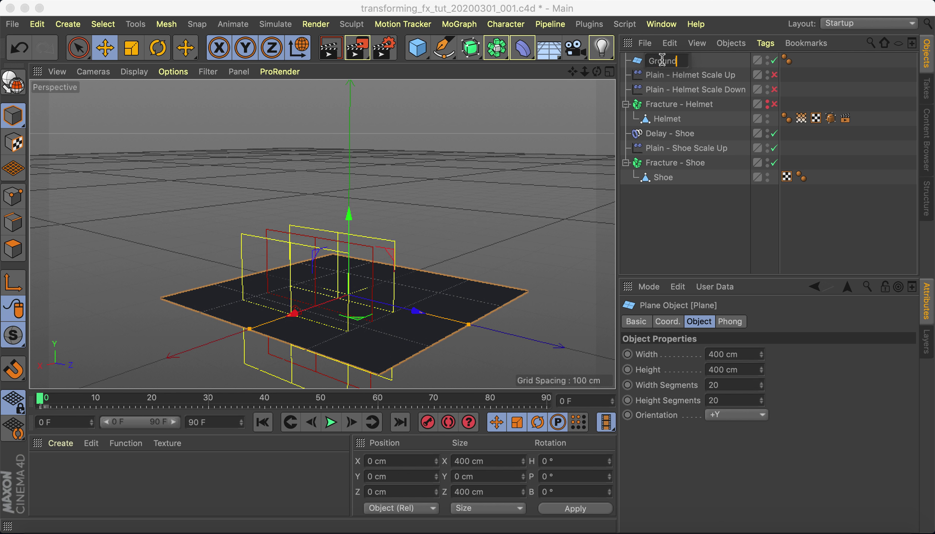
pyautogui.press('Return')
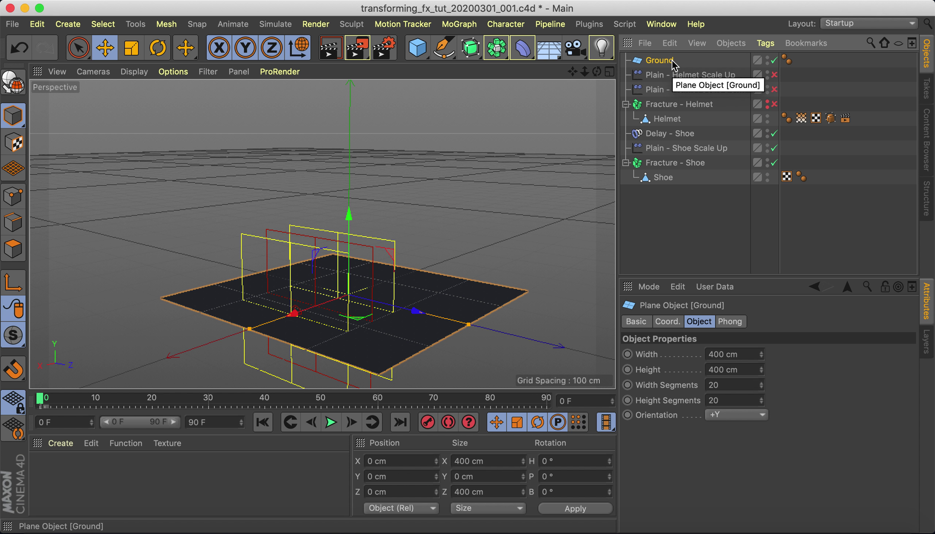
pyautogui.doubleClick(731, 354)
pyautogui.write('200')
pyautogui.press('Tab')
pyautogui.write('2')
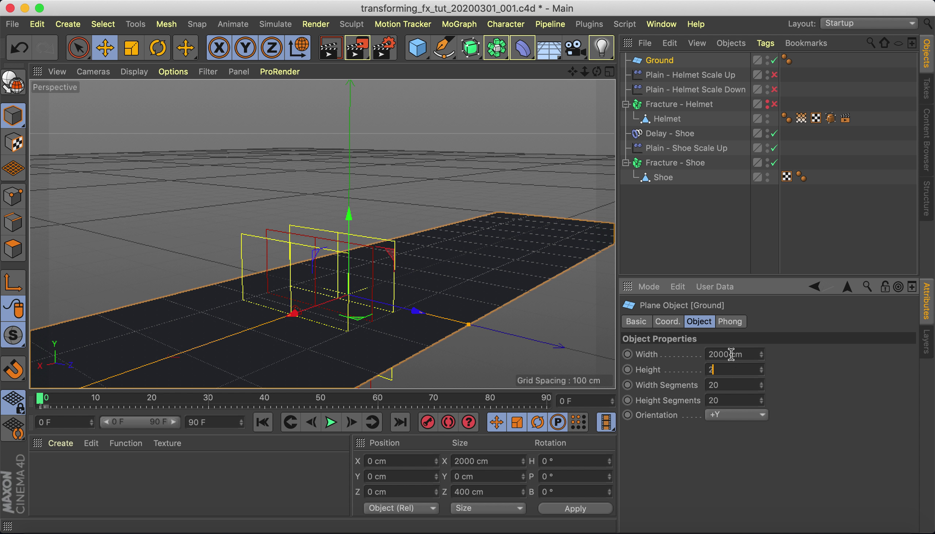
pyautogui.write('00')
pyautogui.press('Return')
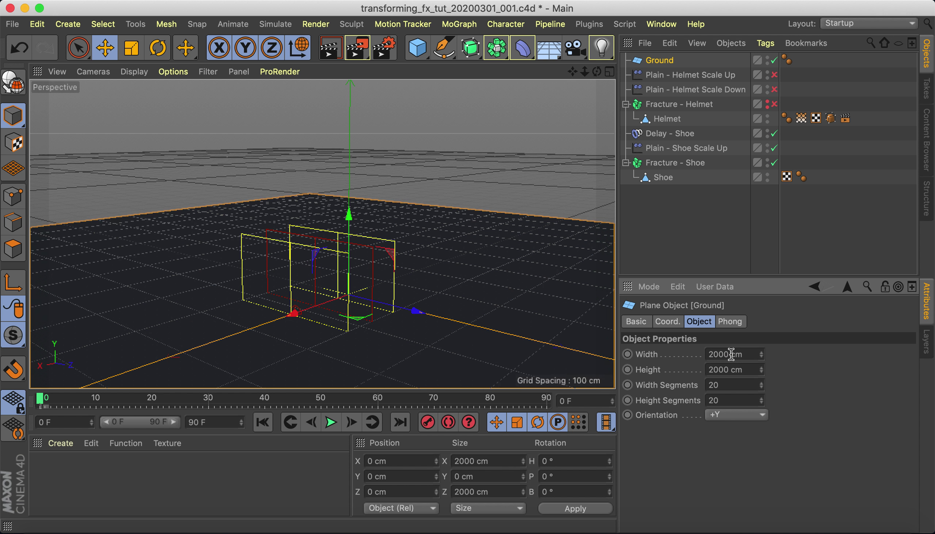
# Play the animation briefly, then rewind to the first frame
pyautogui.click(331, 423)
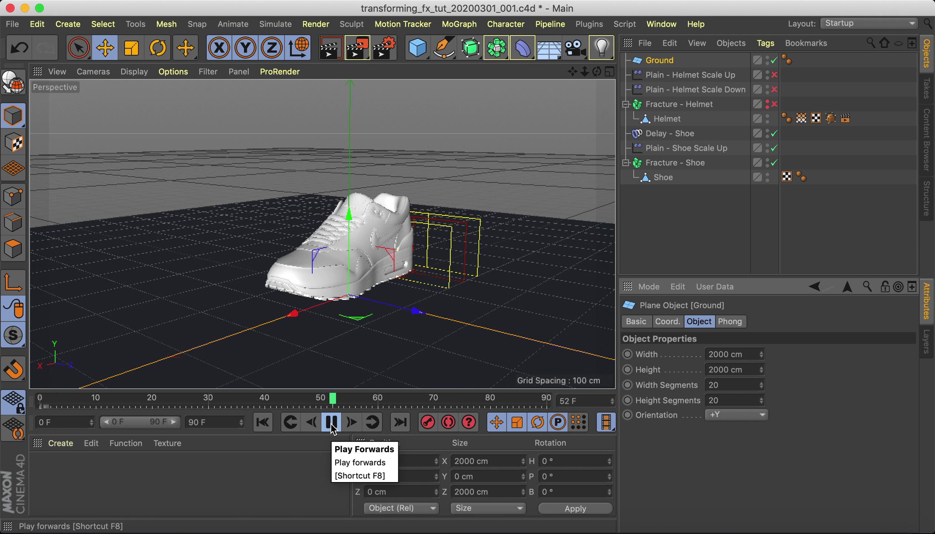
pyautogui.click(332, 426)
pyautogui.click(265, 424)
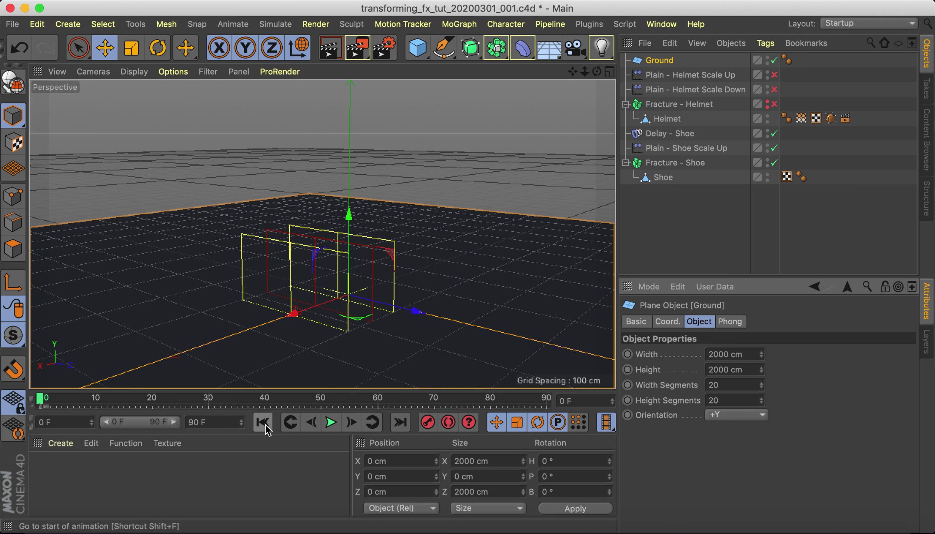
pyautogui.click(694, 229)
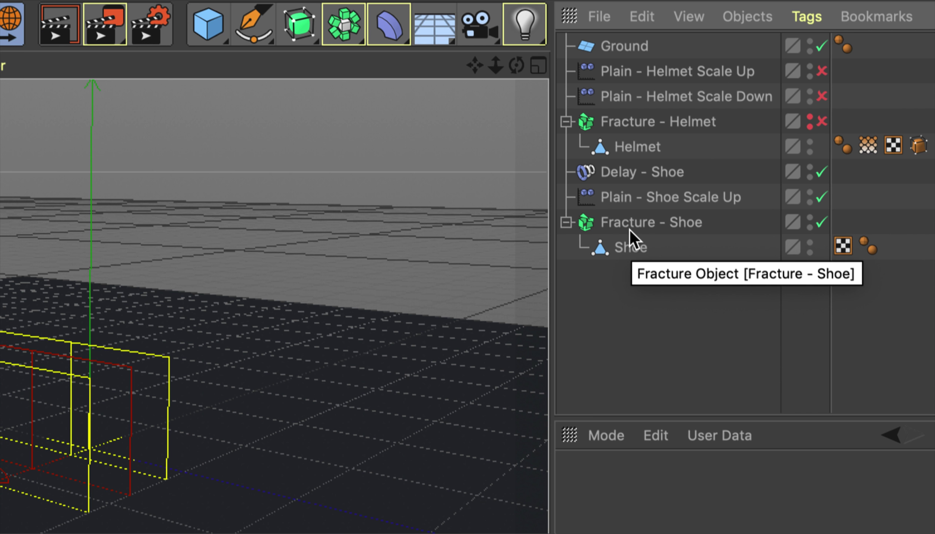
# Select Ground, widen the timeline range and scrub to frame 90
pyautogui.click(630, 44)
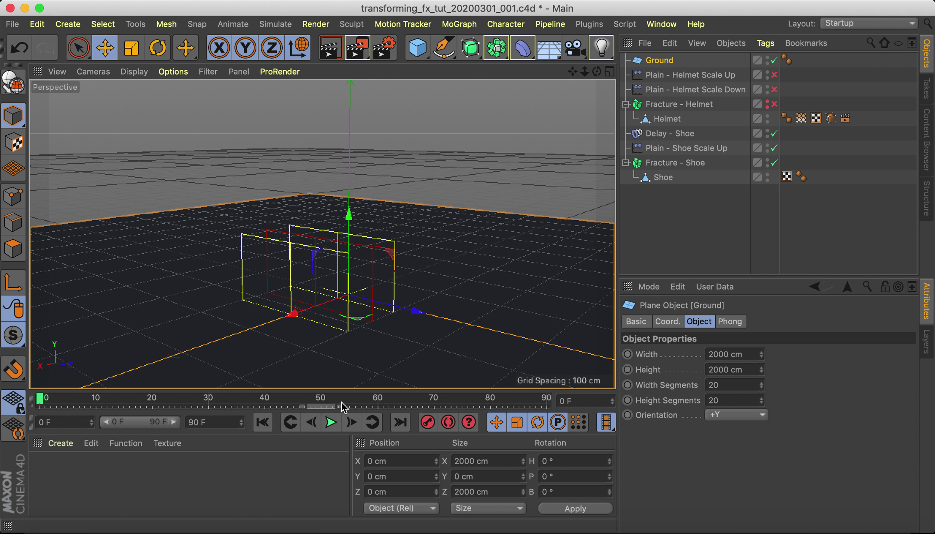
pyautogui.moveTo(341, 405); pyautogui.dragTo(369, 407)
pyautogui.moveTo(42, 401); pyautogui.dragTo(548, 402)
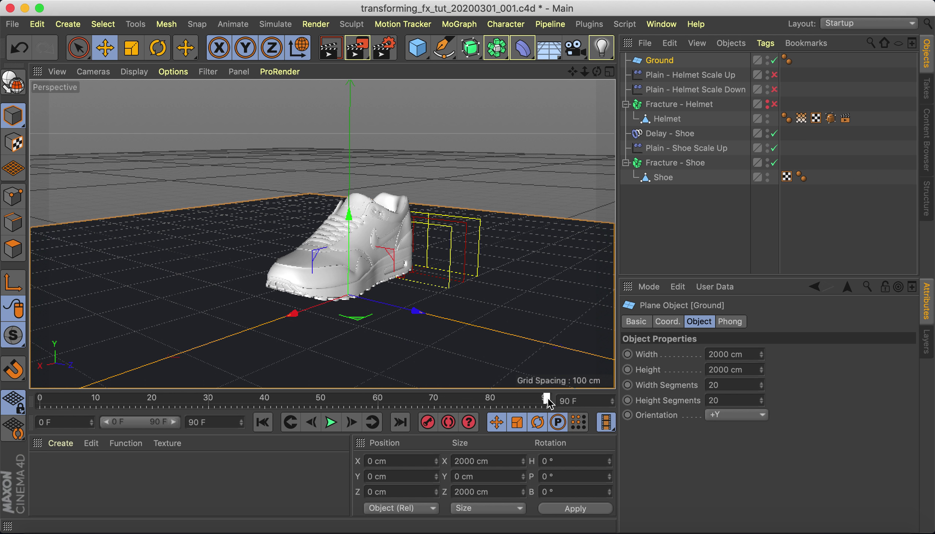
# In a maximized Front view, raise Ground to Y 17.886 cm under the shoe's sole
pyautogui.middleClick(502, 184)
pyautogui.middleClick(532, 318)
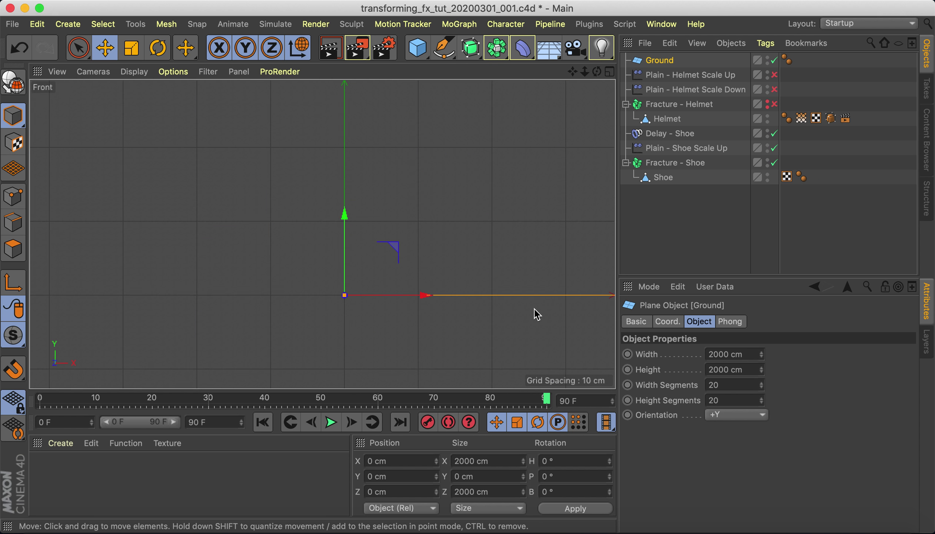
pyautogui.scroll(2, 249, 259)
pyautogui.scroll(3, 250, 258)
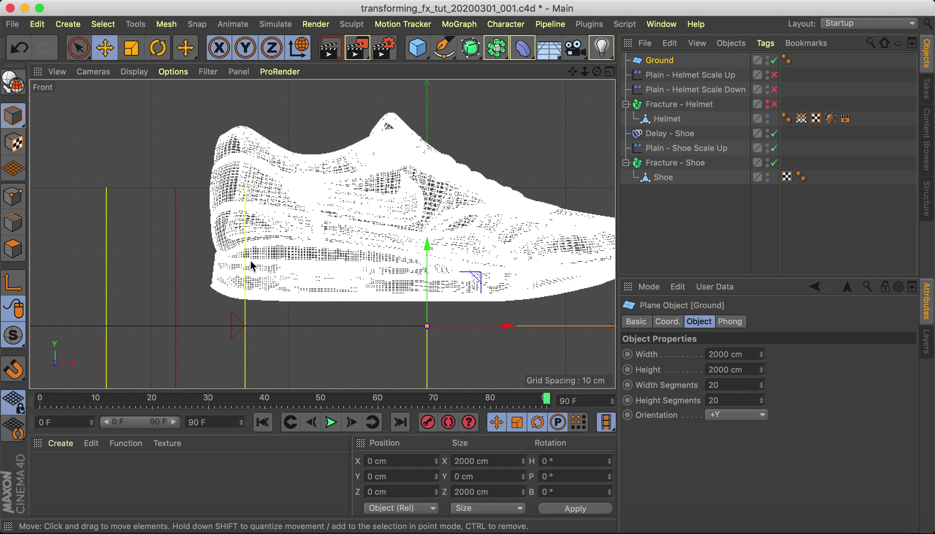
pyautogui.scroll(3, 250, 259)
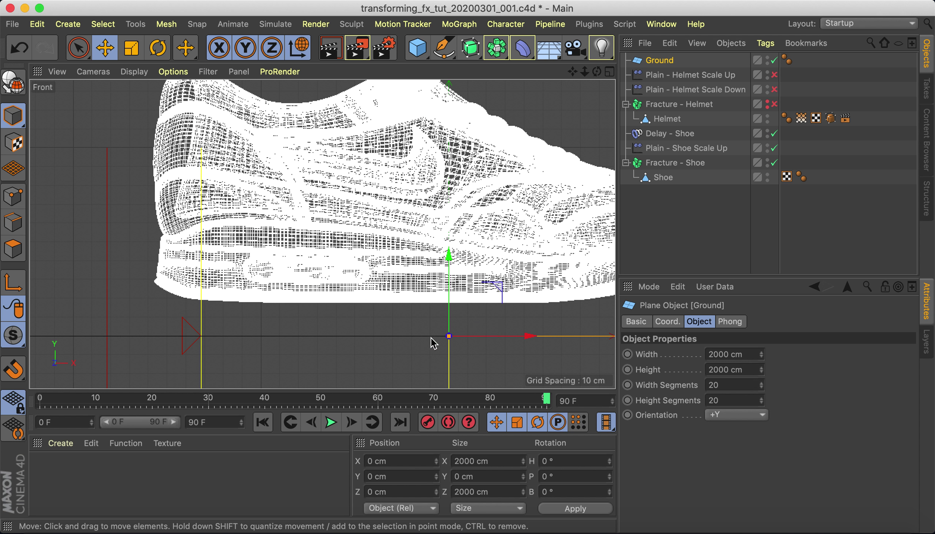
pyautogui.moveTo(452, 257); pyautogui.dragTo(462, 225)
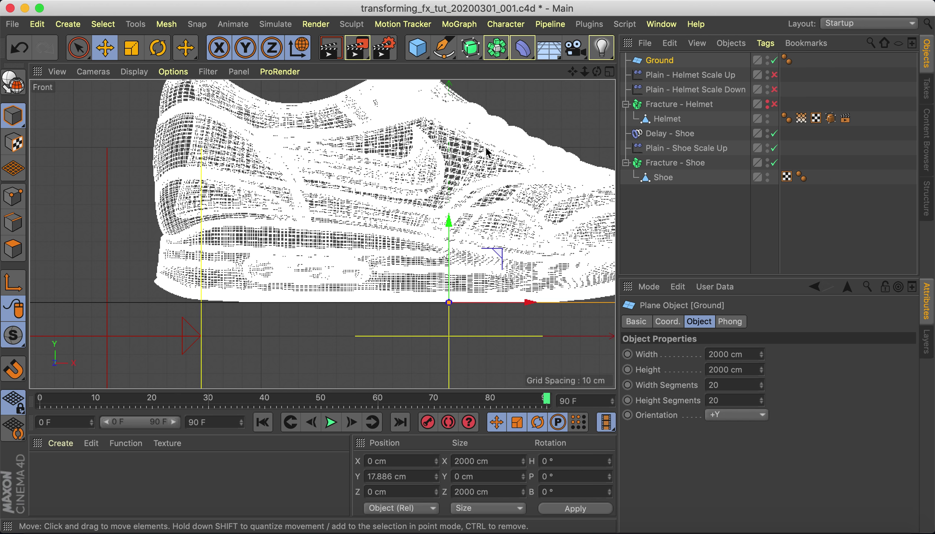
pyautogui.keyDown('alt'); pyautogui.moveTo(461, 186); pyautogui.dragTo(362, 238, button='middle'); pyautogui.keyUp('alt')
pyautogui.scroll(2, 362, 238)
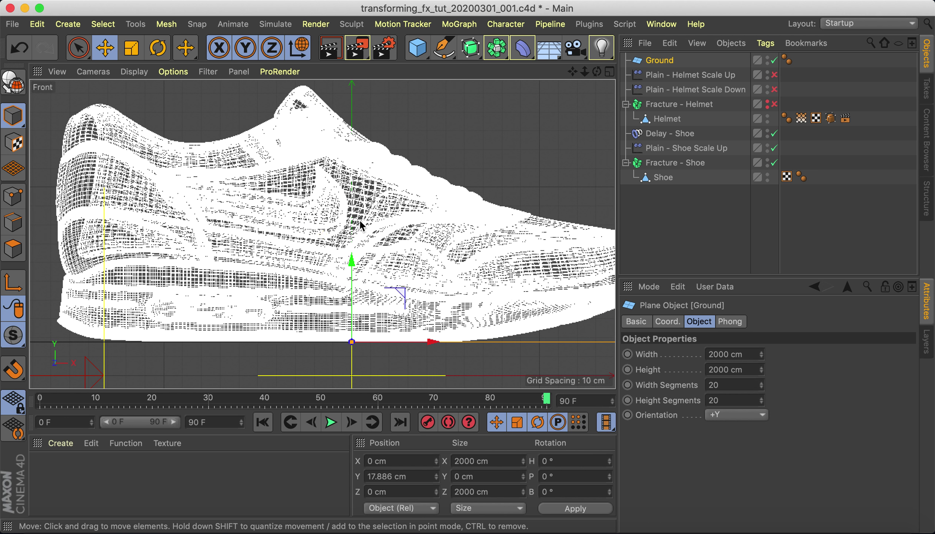
pyautogui.scroll(2, 382, 282)
pyautogui.scroll(2, 400, 322)
pyautogui.scroll(-5, 400, 322)
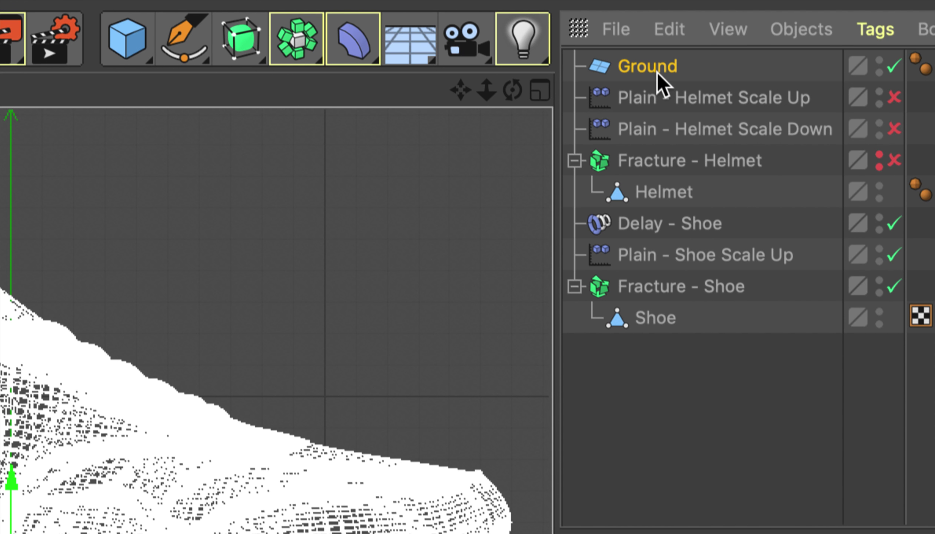
# Add a Collider Body tag to Ground, keeping collision Shape on Automatic
pyautogui.click(712, 33)
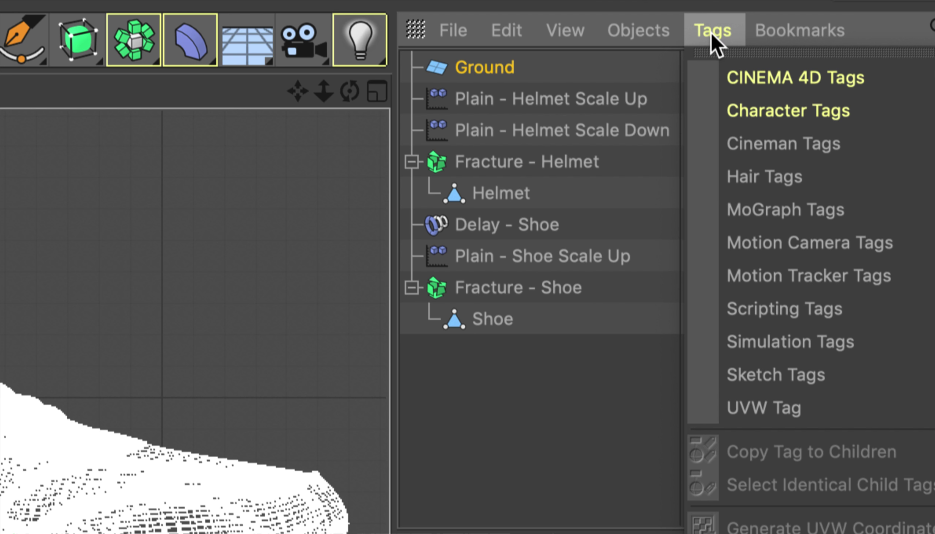
pyautogui.moveTo(783, 341)
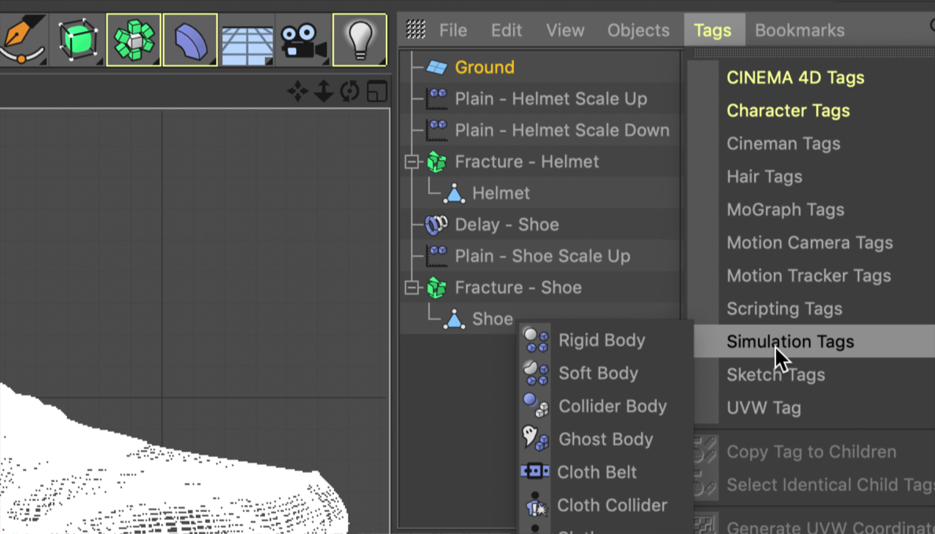
pyautogui.click(620, 408)
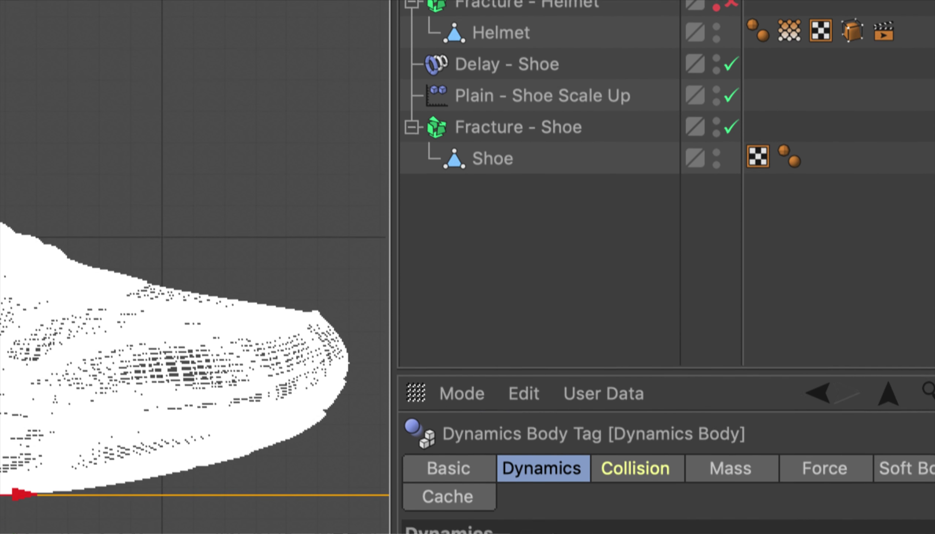
pyautogui.click(645, 351)
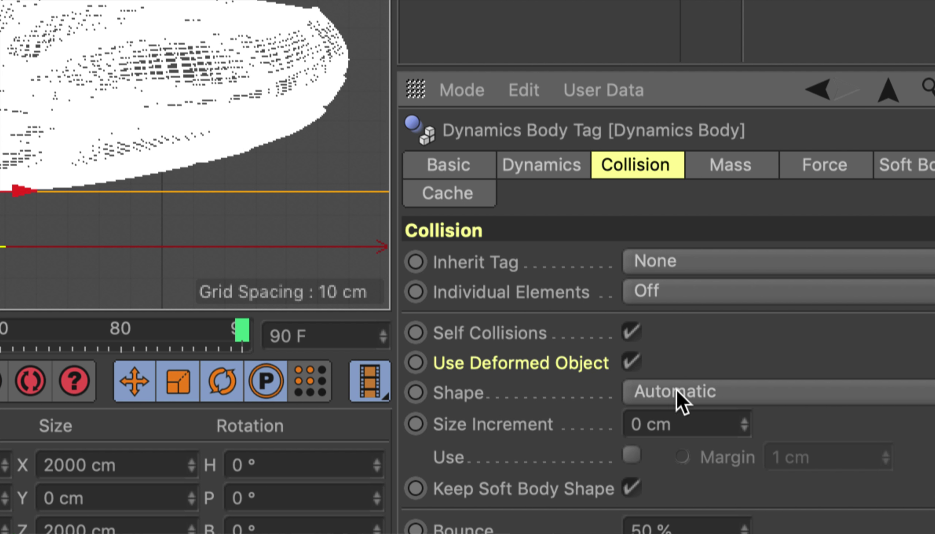
pyautogui.click(682, 399)
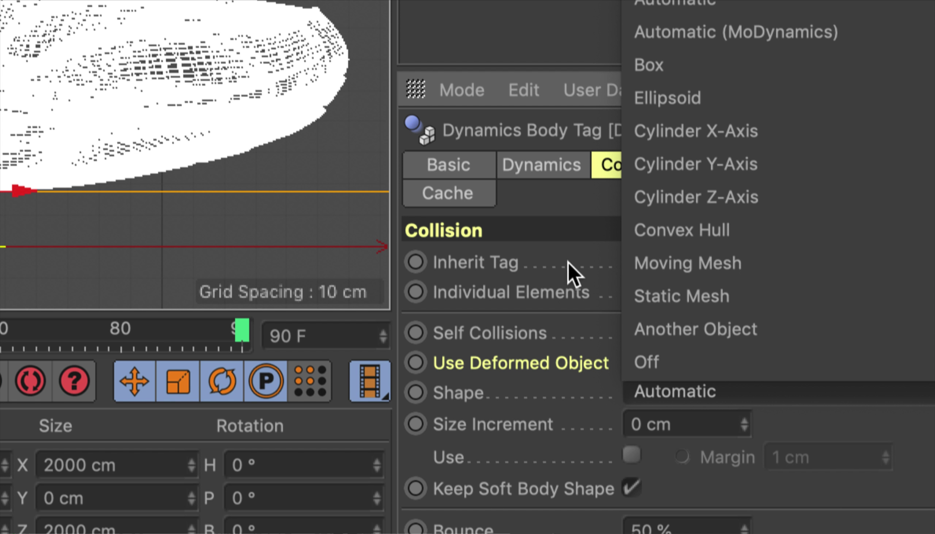
pyautogui.click(570, 204)
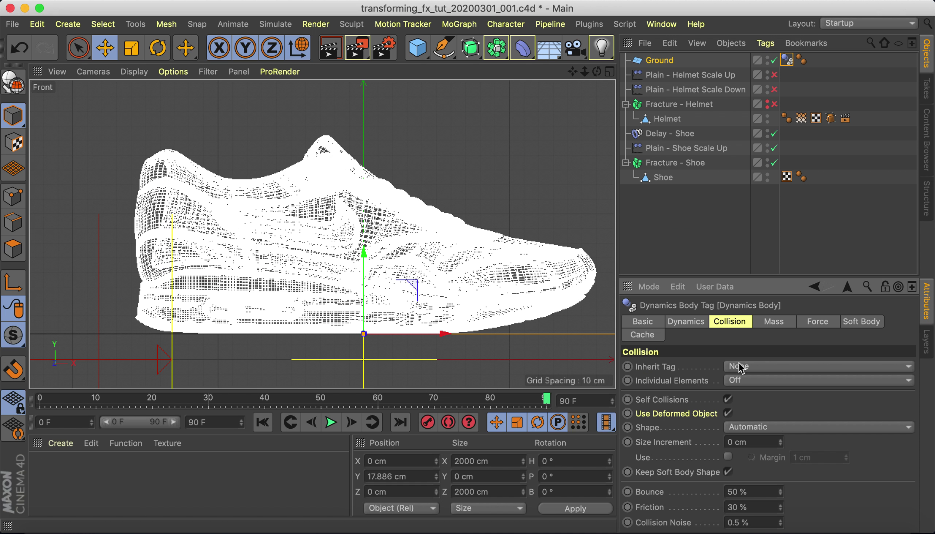
# Reselect Ground, rewind to the first frame and play the animation
pyautogui.click(700, 232)
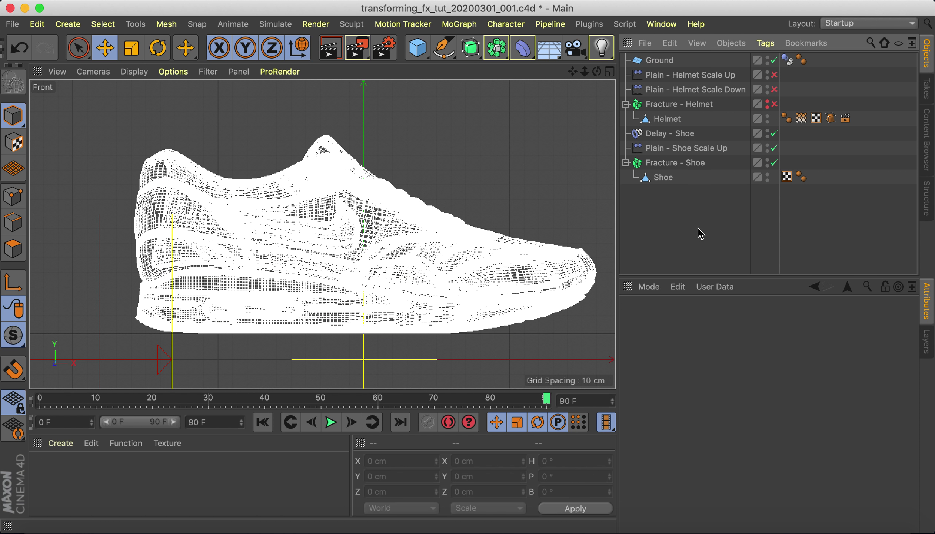
pyautogui.click(665, 64)
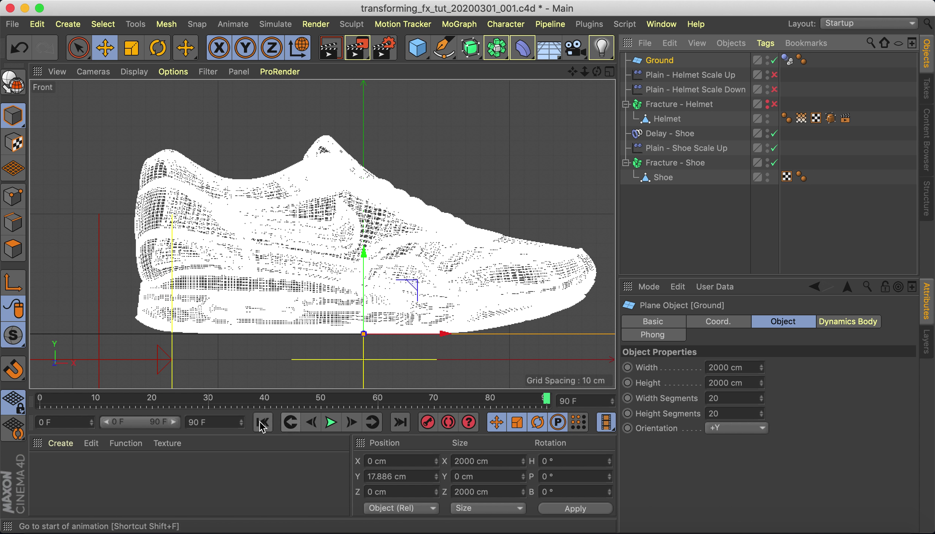
pyautogui.click(262, 423)
pyautogui.click(330, 422)
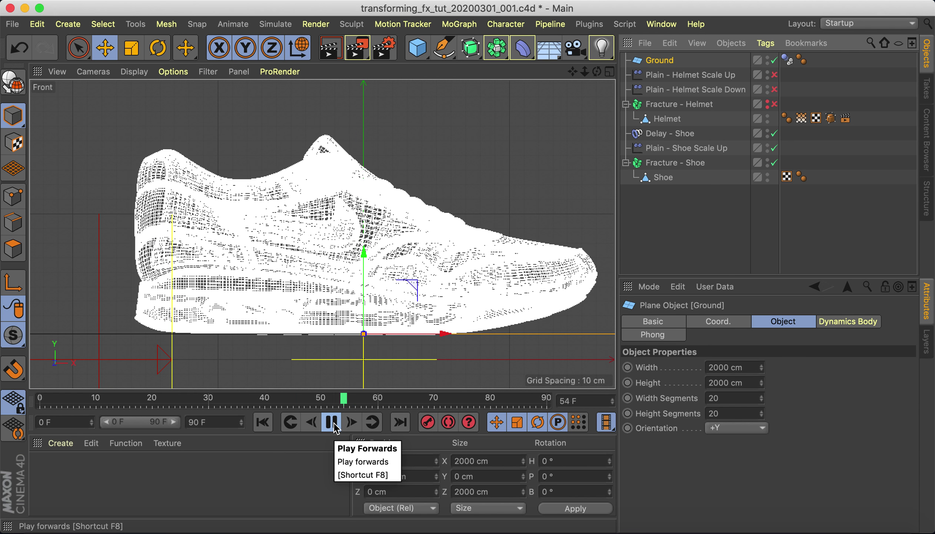
# Pause at frame 57, maximize the Perspective view and select Fracture - Shoe
pyautogui.click(332, 424)
pyautogui.click(221, 227)
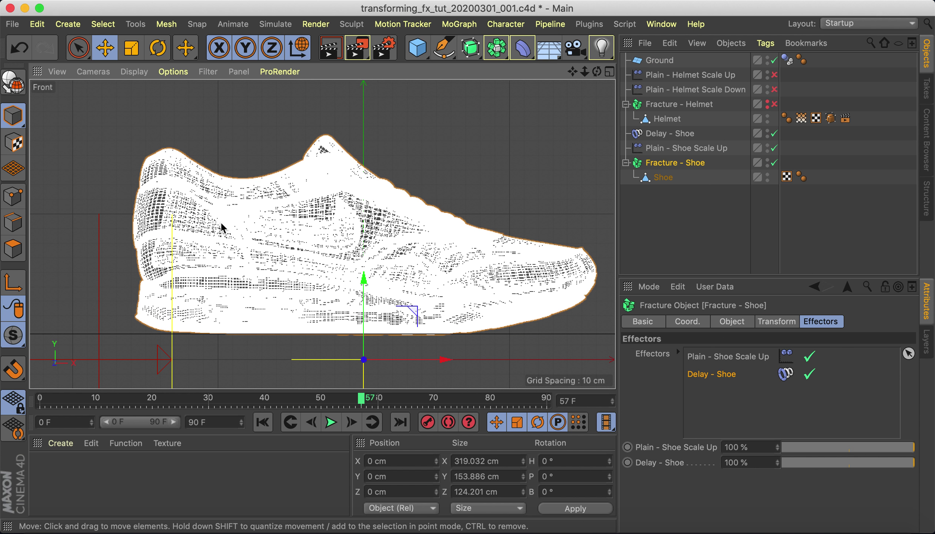
pyautogui.middleClick(221, 227)
pyautogui.middleClick(198, 166)
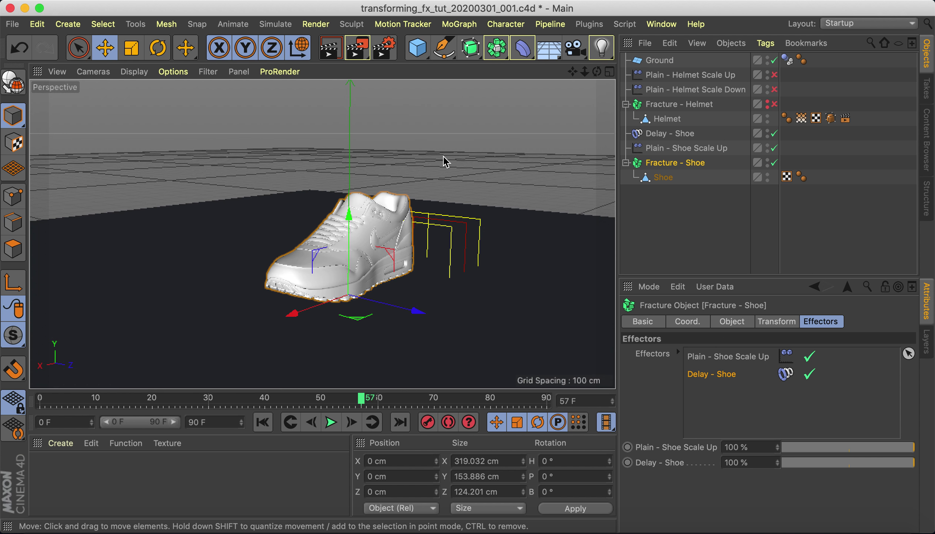
pyautogui.click(687, 195)
pyautogui.click(682, 170)
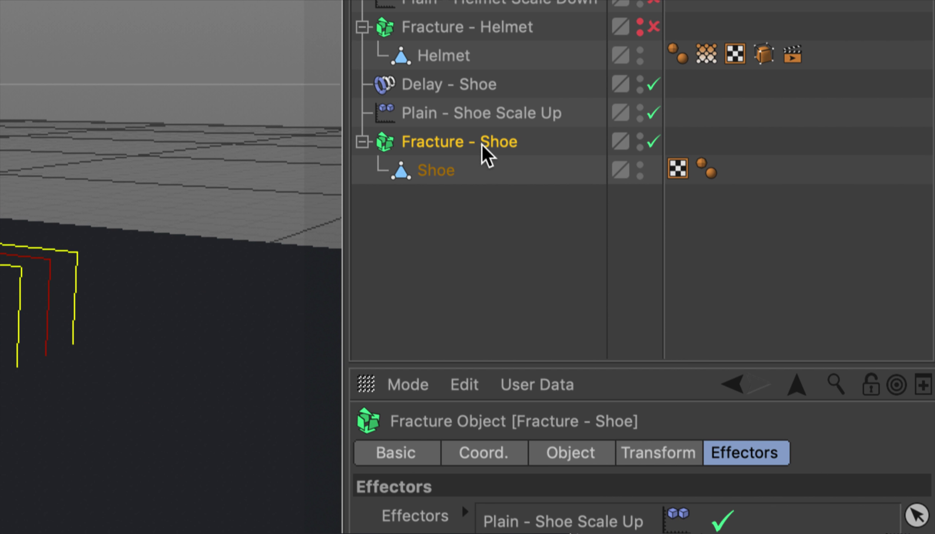
pyautogui.click(443, 167)
pyautogui.click(437, 139)
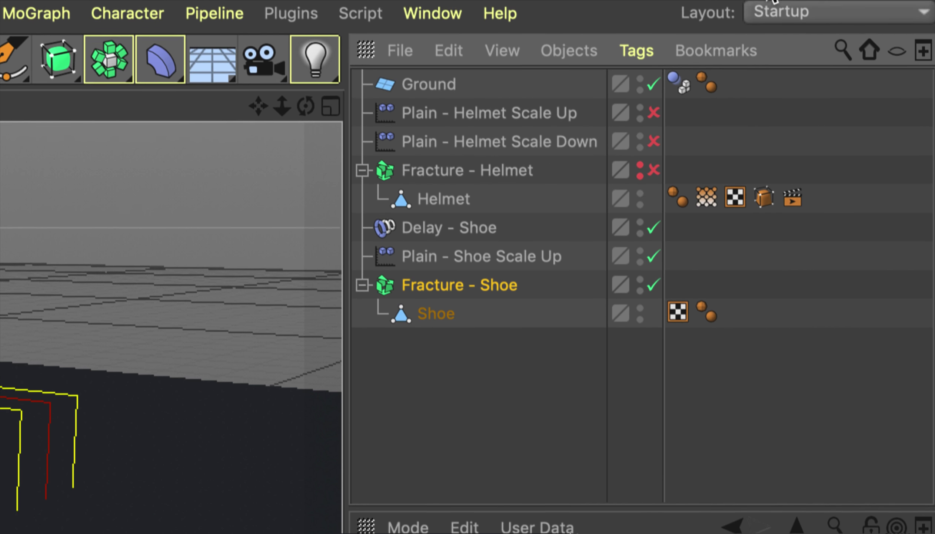
# Add a Rigid Body tag to Fracture - Shoe and test-play the simulation
pyautogui.click(633, 75)
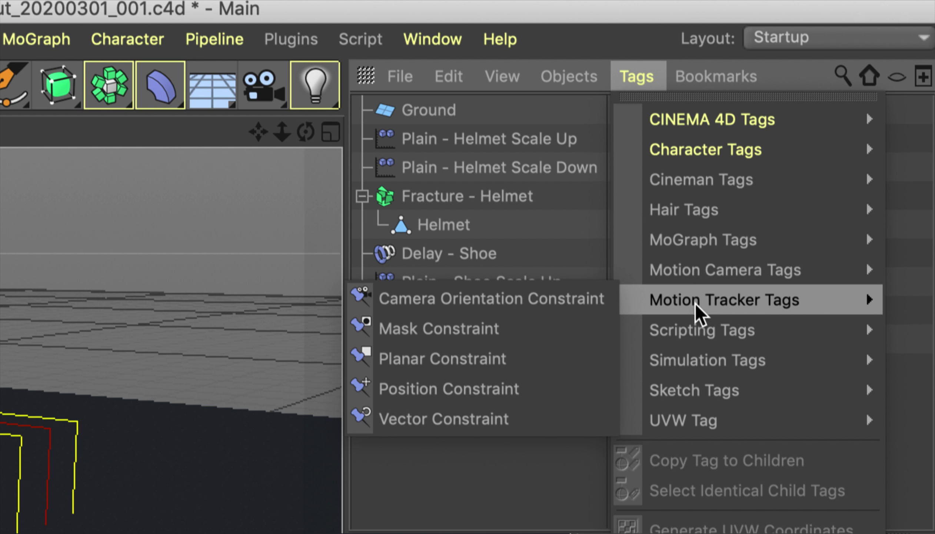
pyautogui.moveTo(708, 359)
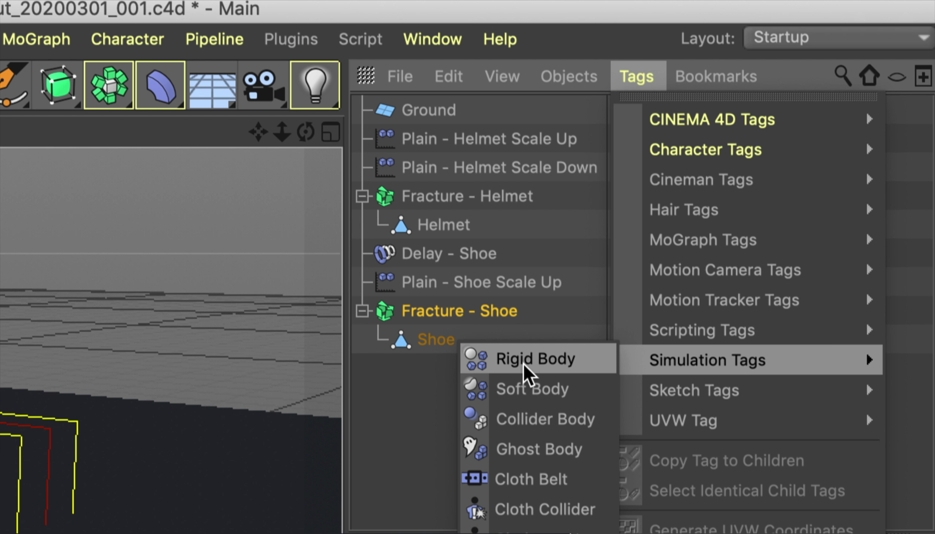
pyautogui.click(527, 364)
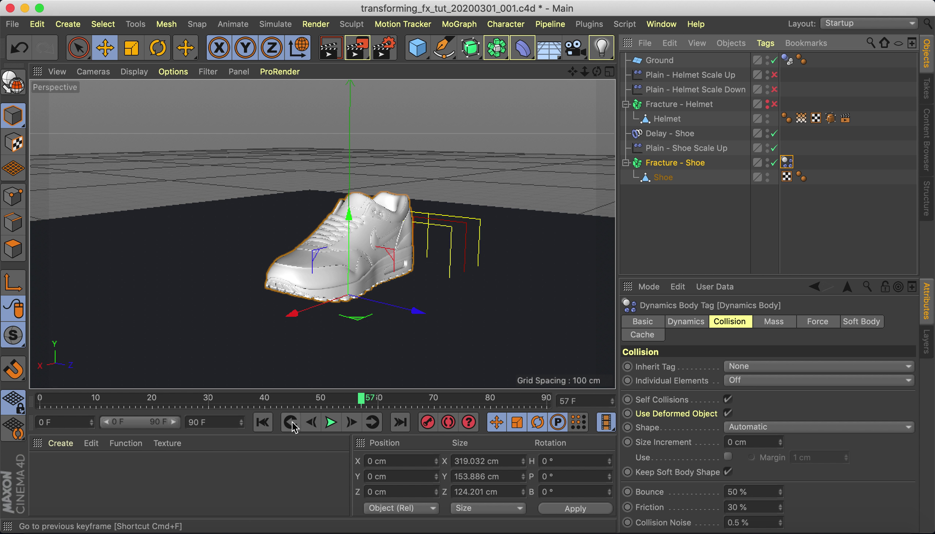
pyautogui.click(270, 425)
pyautogui.click(331, 425)
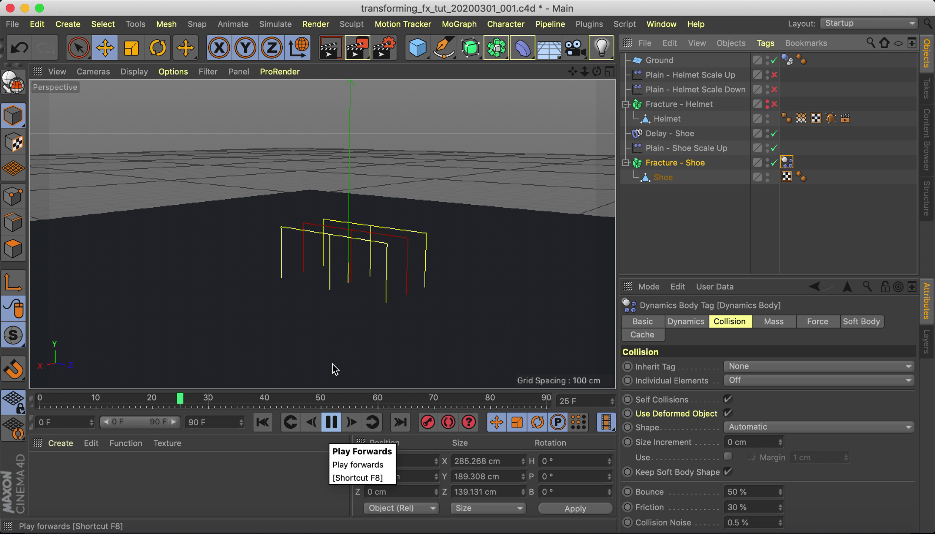
pyautogui.click(336, 427)
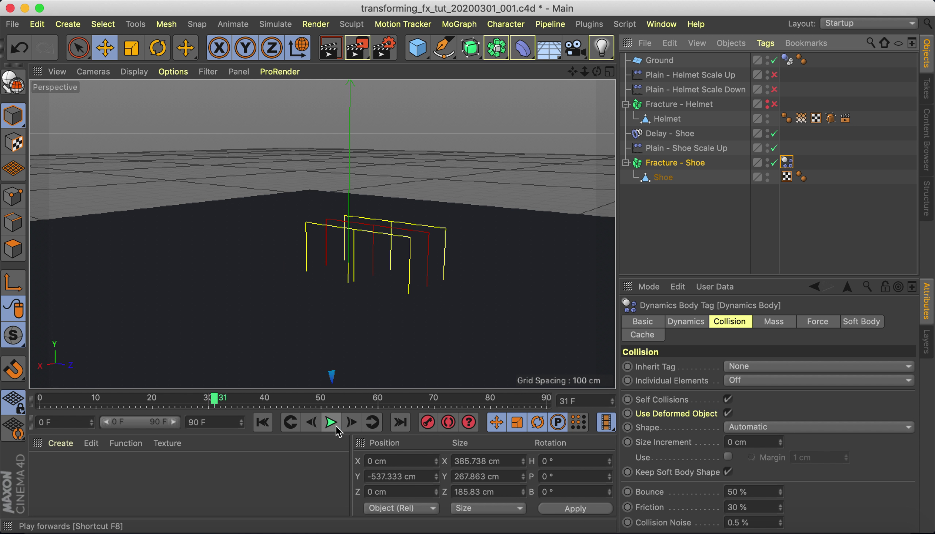
pyautogui.click(263, 422)
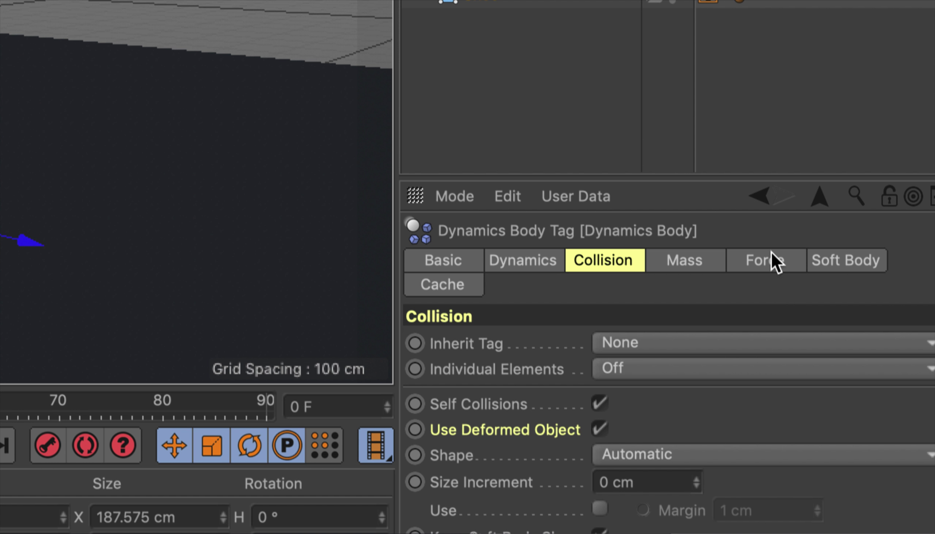
# Set Follow Position and Follow Rotation to 10 and Drag to 5%, then play
pyautogui.click(765, 260)
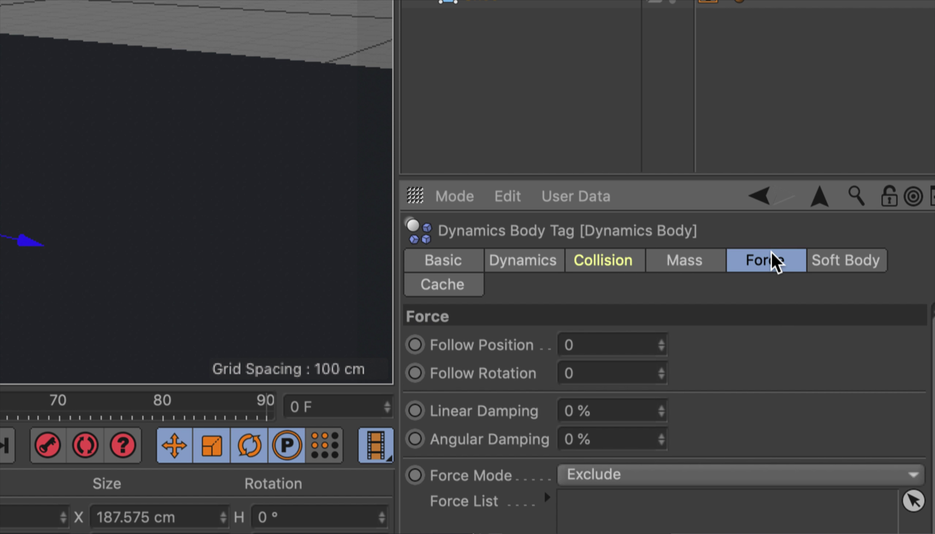
pyautogui.click(603, 343)
pyautogui.write('10')
pyautogui.press('Tab')
pyautogui.write('10')
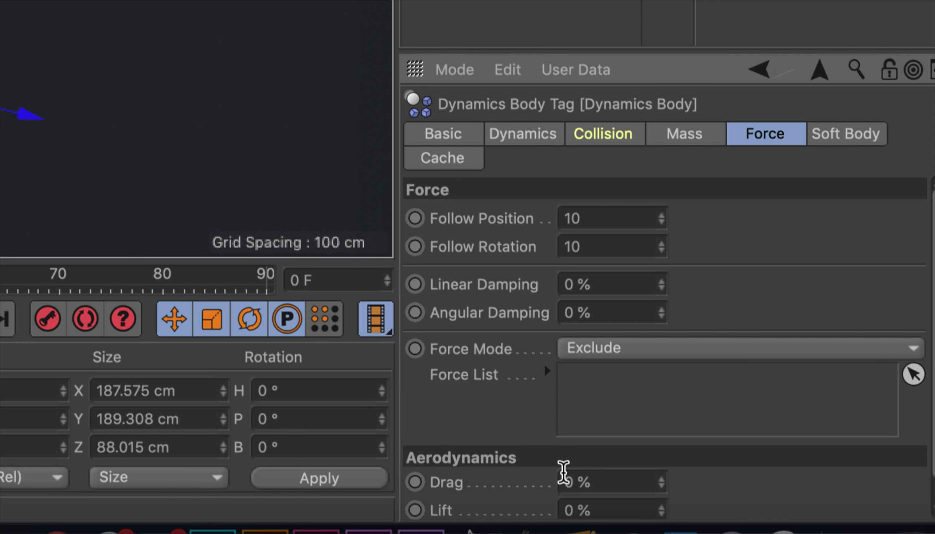
pyautogui.doubleClick(624, 481)
pyautogui.write('5')
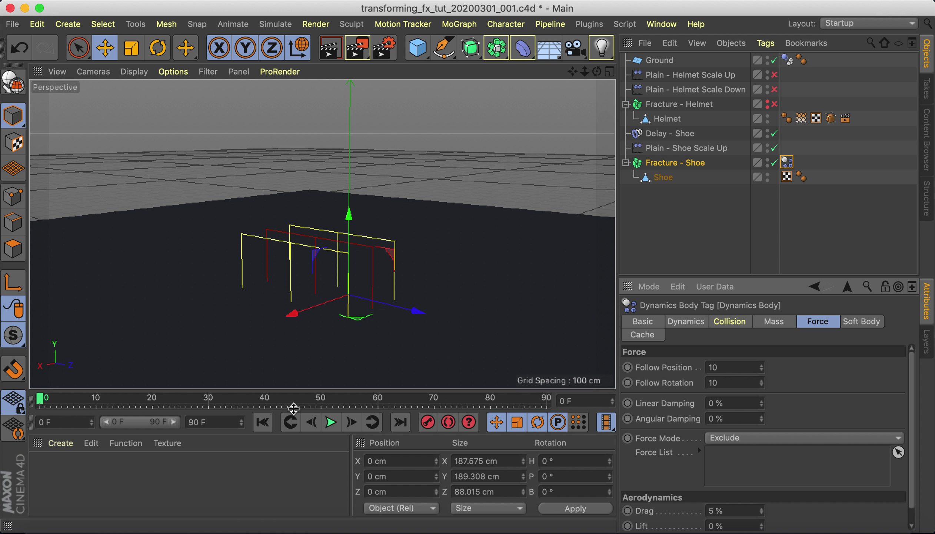
pyautogui.click(330, 422)
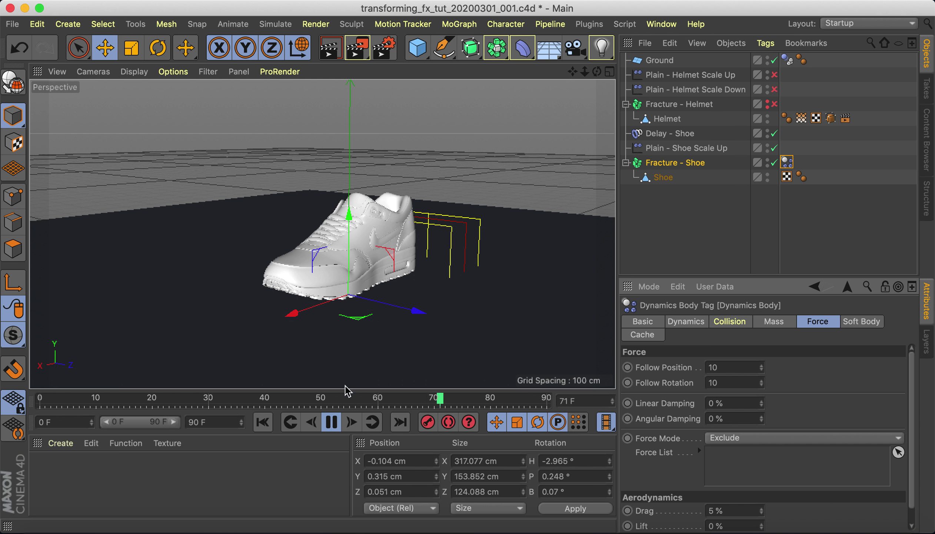
# Pause at frame 77 and bake Fracture - Shoe's dynamics via Cache > Bake Object
pyautogui.click(336, 425)
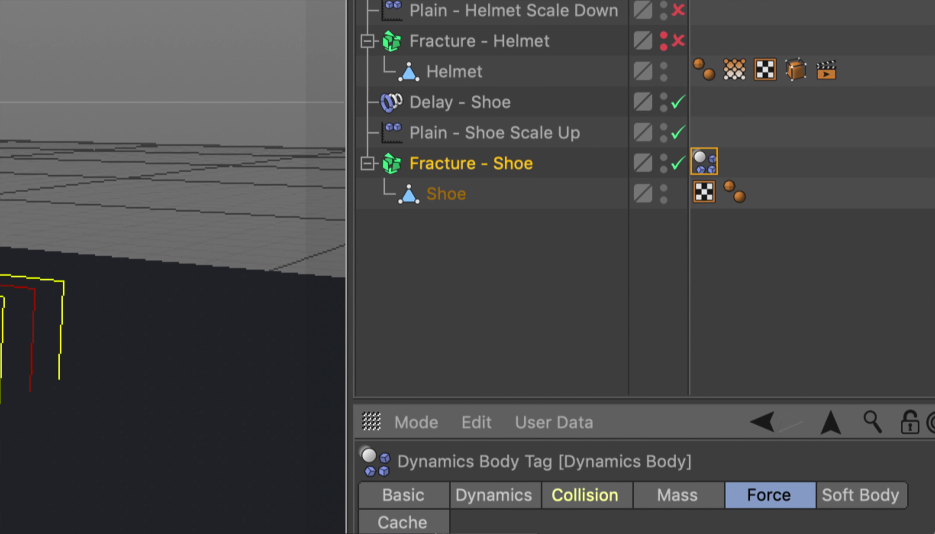
pyautogui.click(412, 492)
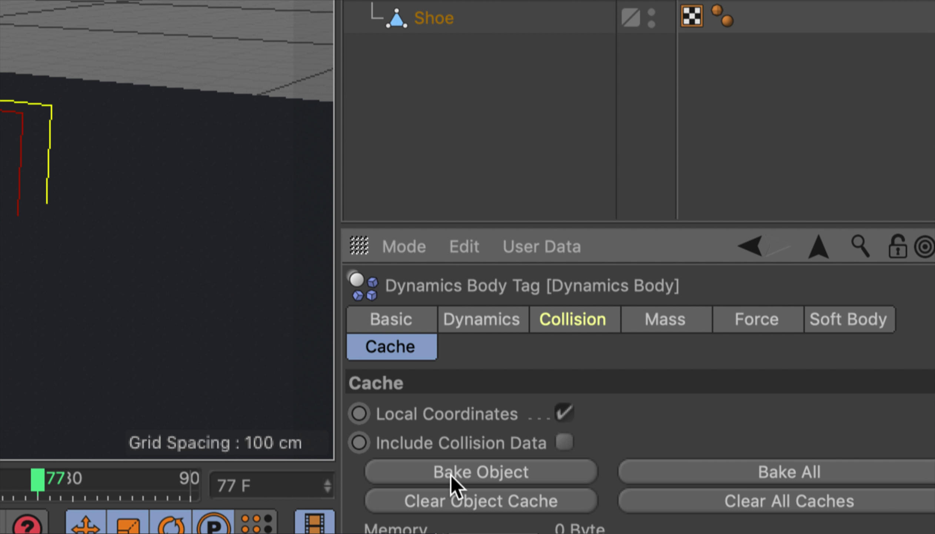
pyautogui.click(451, 475)
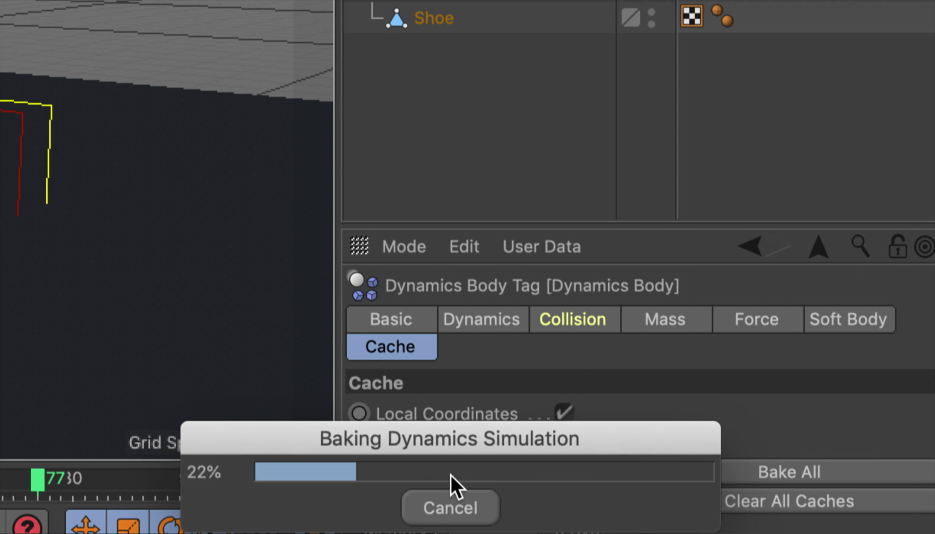
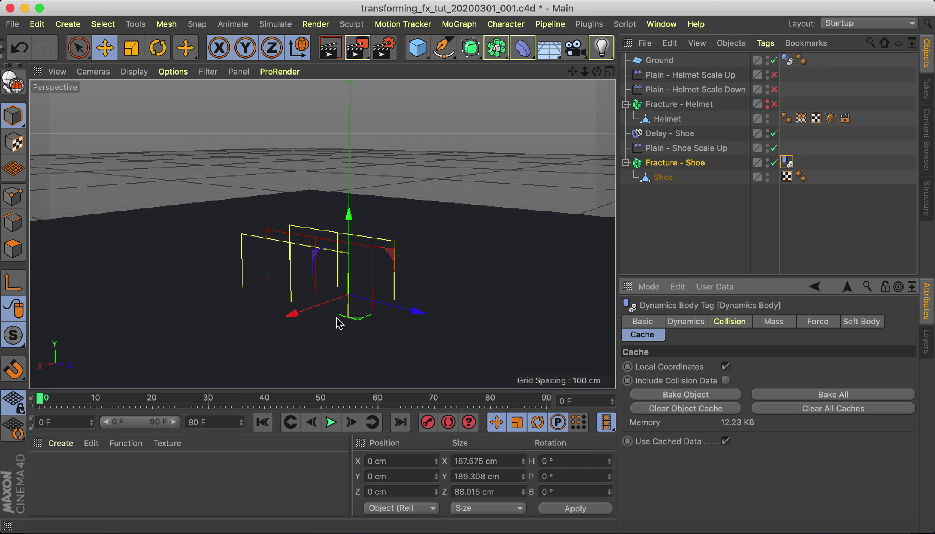
# Preview the shoe simulation, then rewind to frame 0
pyautogui.click(330, 423)
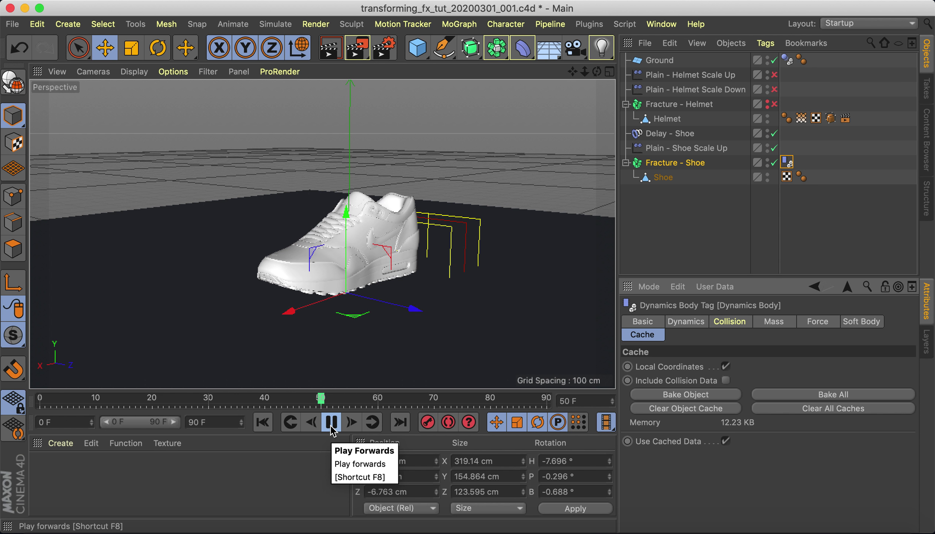
pyautogui.click(331, 424)
pyautogui.click(262, 423)
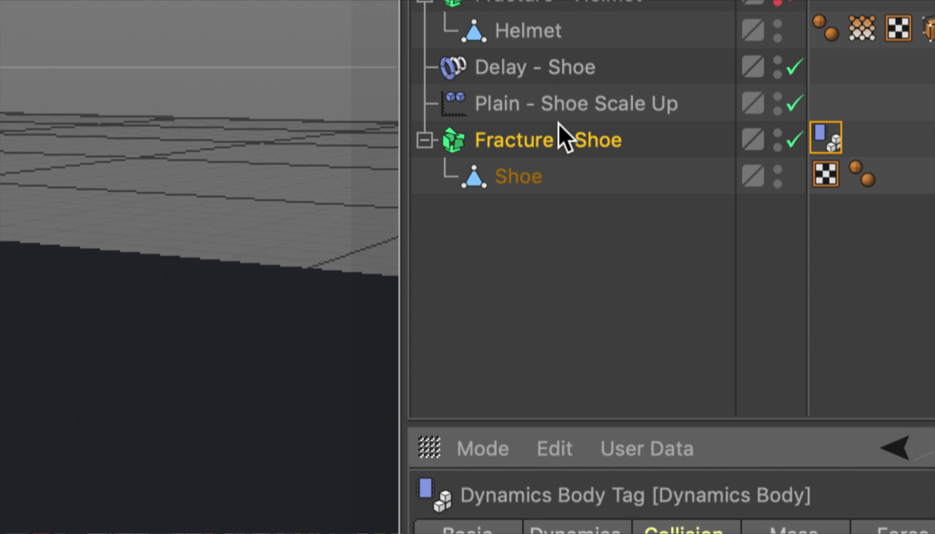
# Uncheck Dynamics Enabled on the Fracture - Shoe rigid body and hide the shoe fracture
pyautogui.click(558, 143)
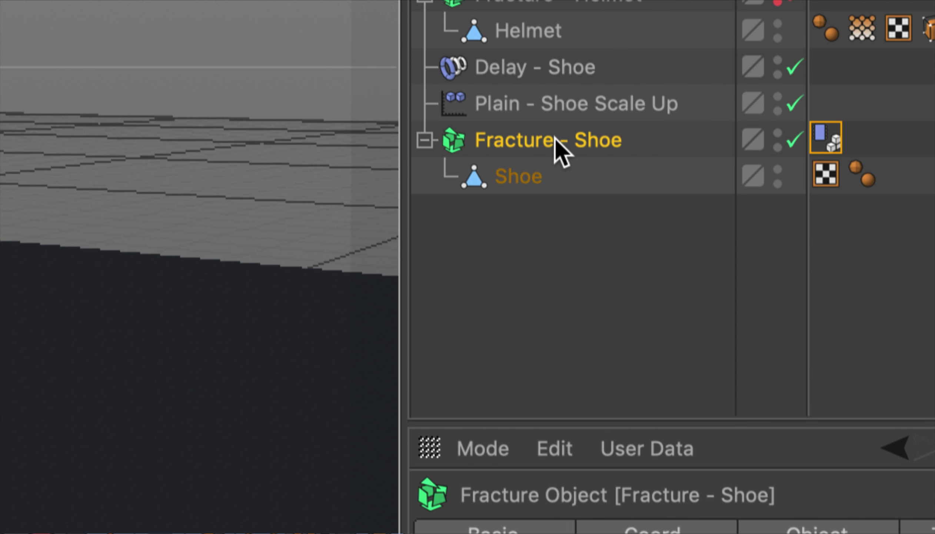
pyautogui.click(831, 140)
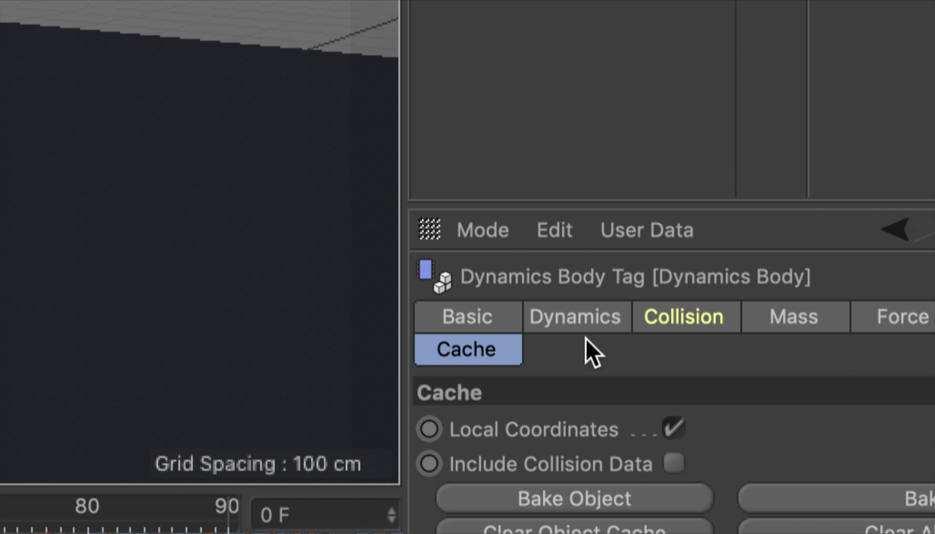
pyautogui.click(580, 324)
pyautogui.click(550, 428)
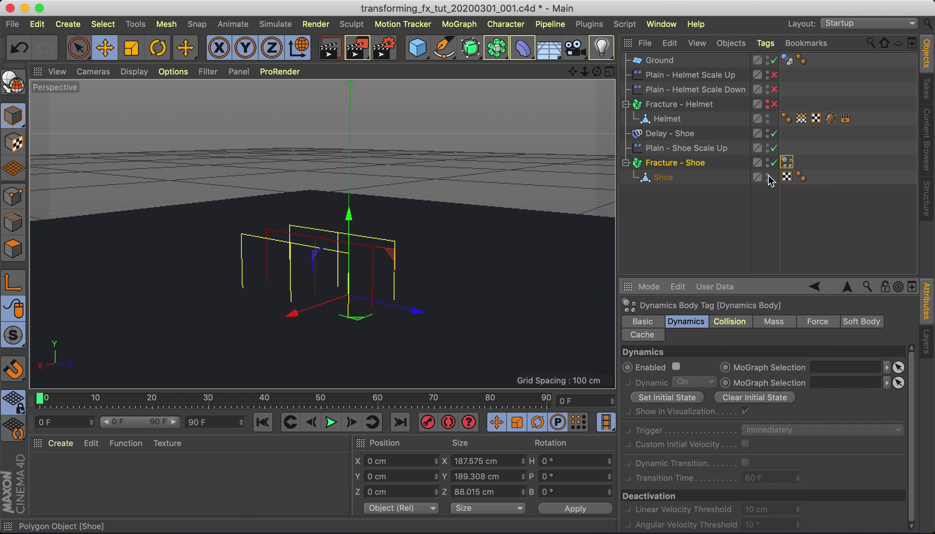
pyautogui.click(768, 161)
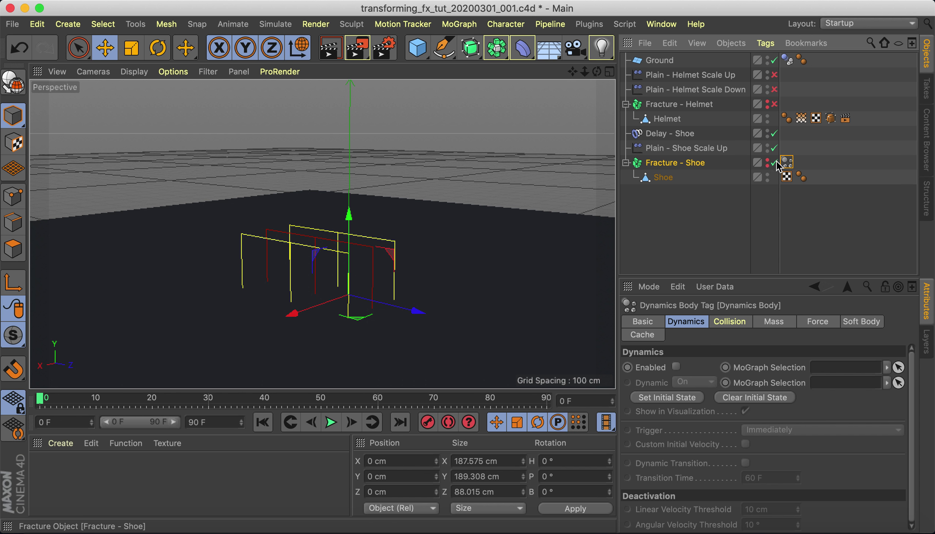
# Turn off Plain - Shoe Scale Up, and re-enable, unhide and select Fracture - Helmet
pyautogui.click(775, 147)
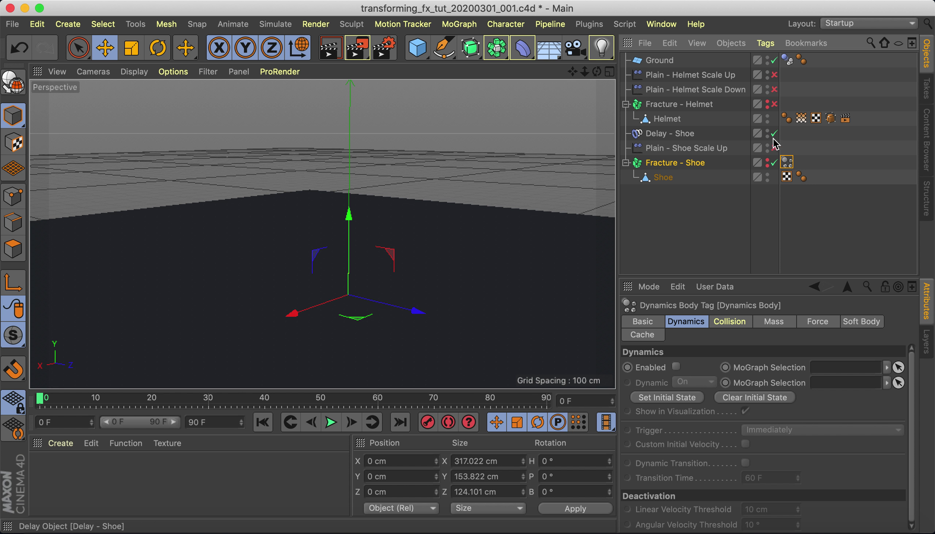
pyautogui.click(775, 105)
pyautogui.click(767, 101)
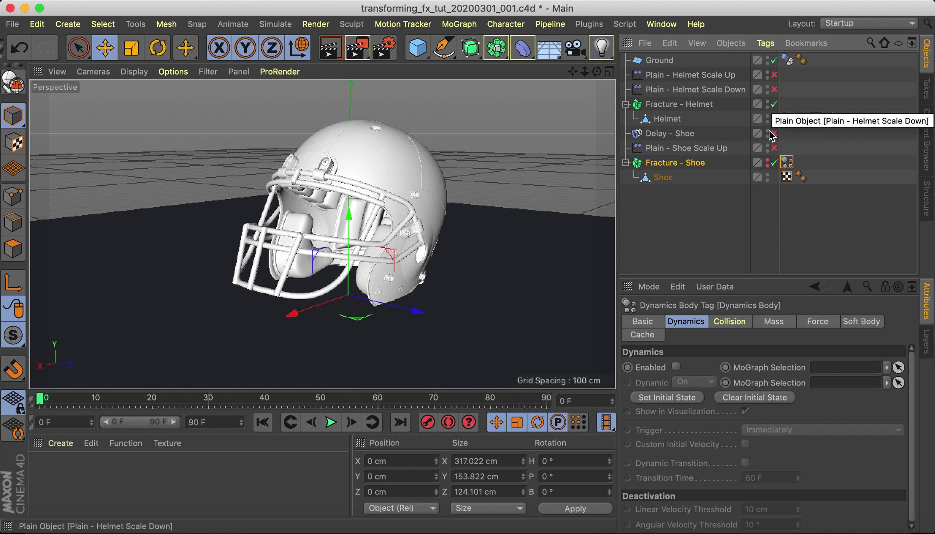
pyautogui.click(683, 105)
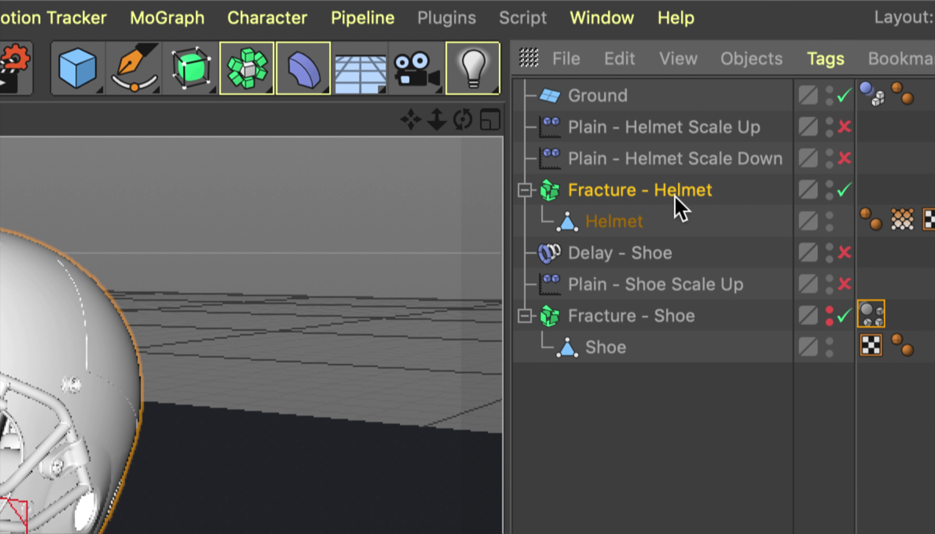
# Add a Rigid Body tag to Fracture - Helmet with Follow Position and Follow Rotation at 10
pyautogui.click(841, 63)
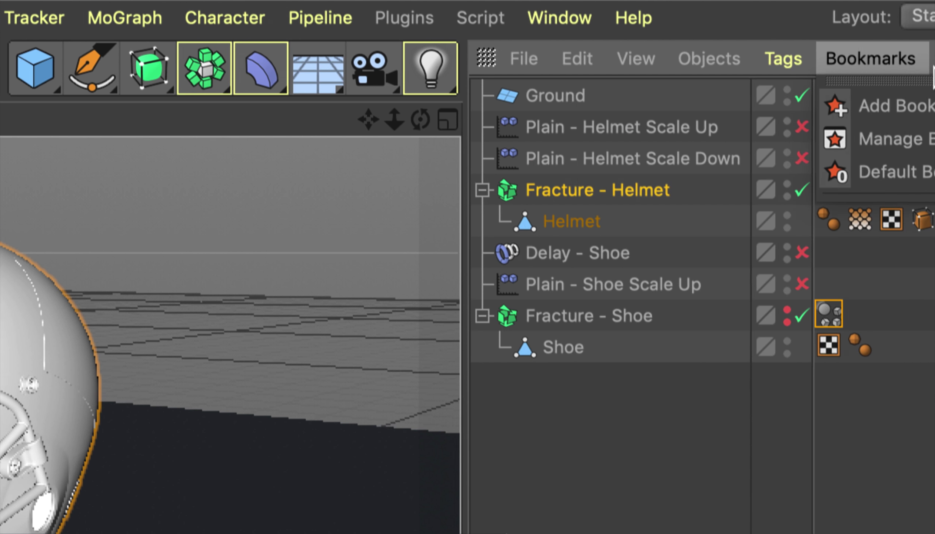
pyautogui.moveTo(806, 369)
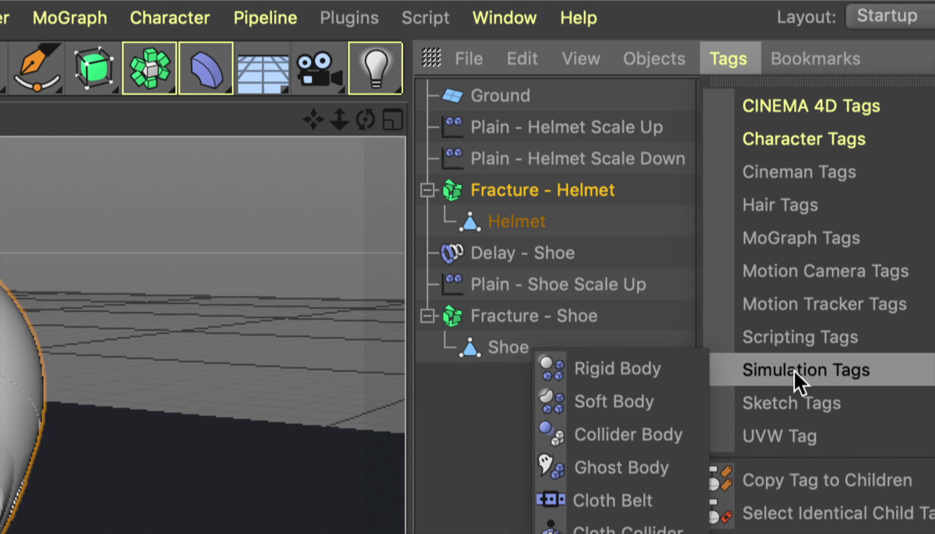
pyautogui.click(614, 371)
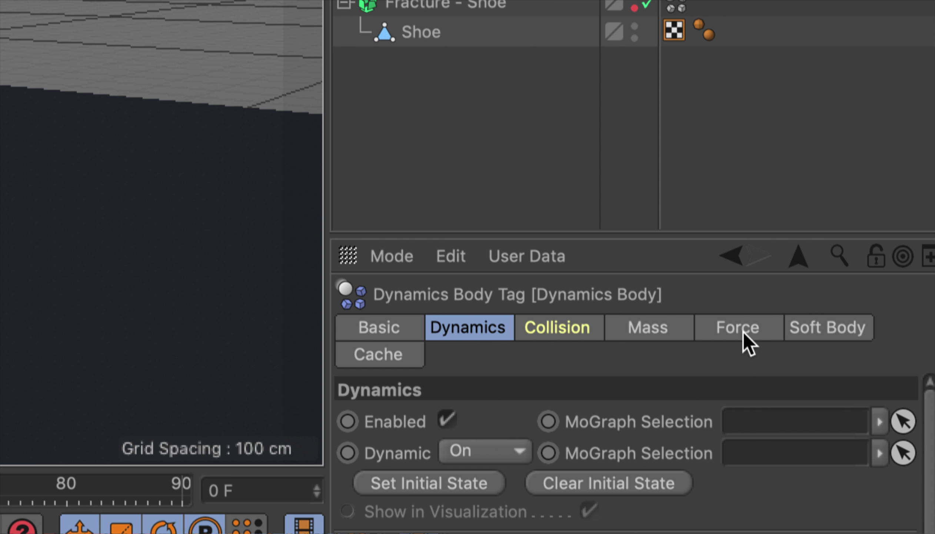
pyautogui.click(737, 328)
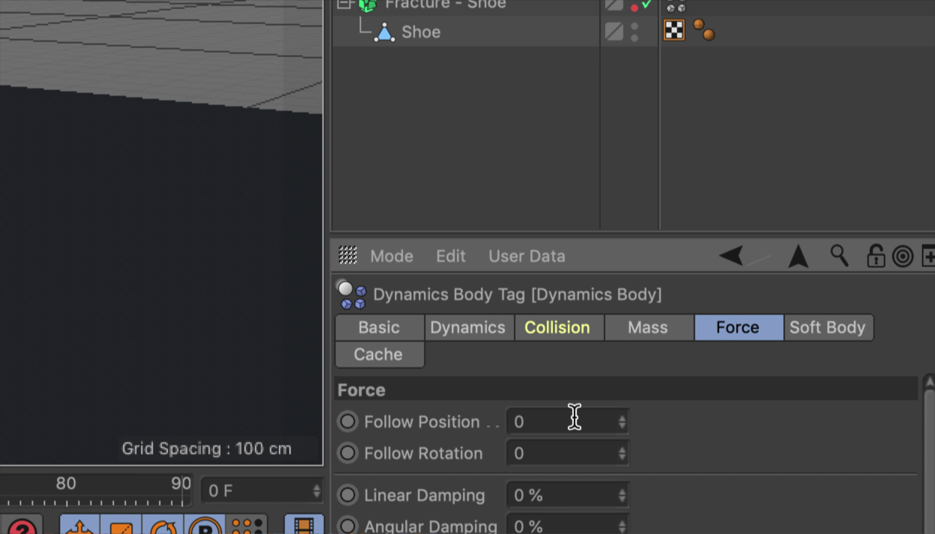
pyautogui.click(561, 422)
pyautogui.write('10')
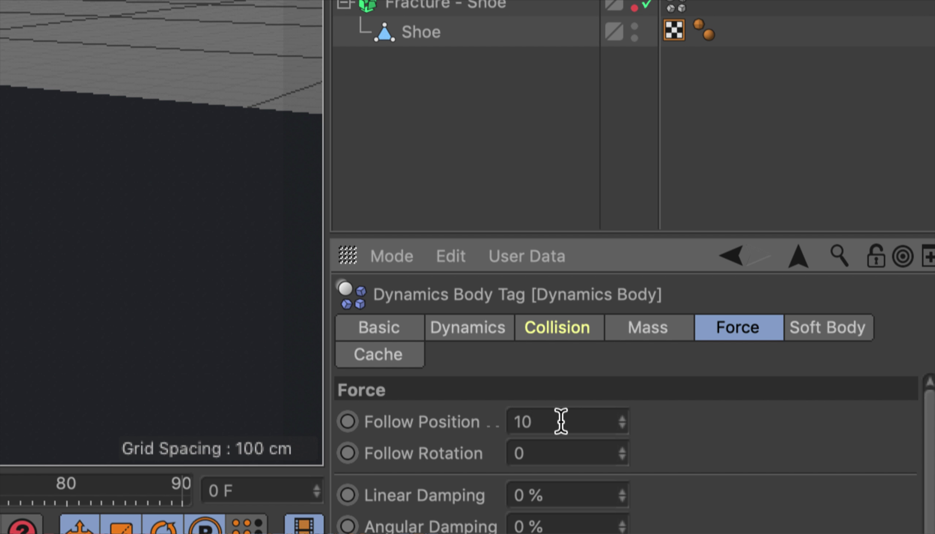
pyautogui.press('Tab')
pyautogui.write('10')
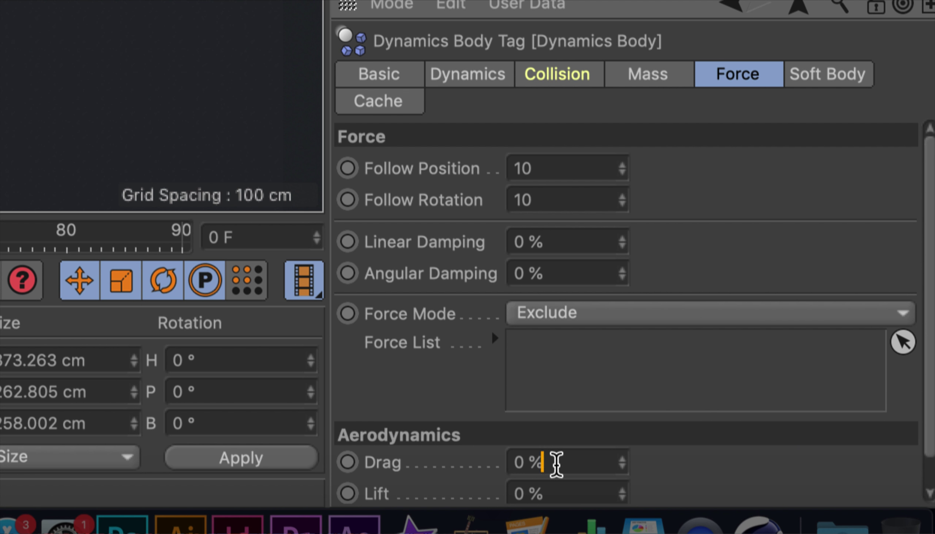
pyautogui.doubleClick(553, 462)
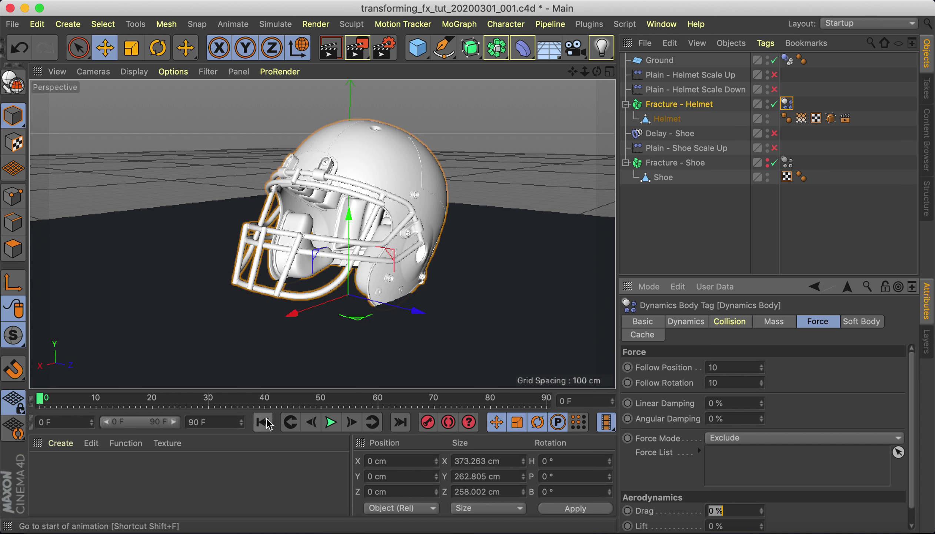
# Test-play the helmet simulation, check its Dynamics settings, and rewind to frame 0
pyautogui.click(331, 422)
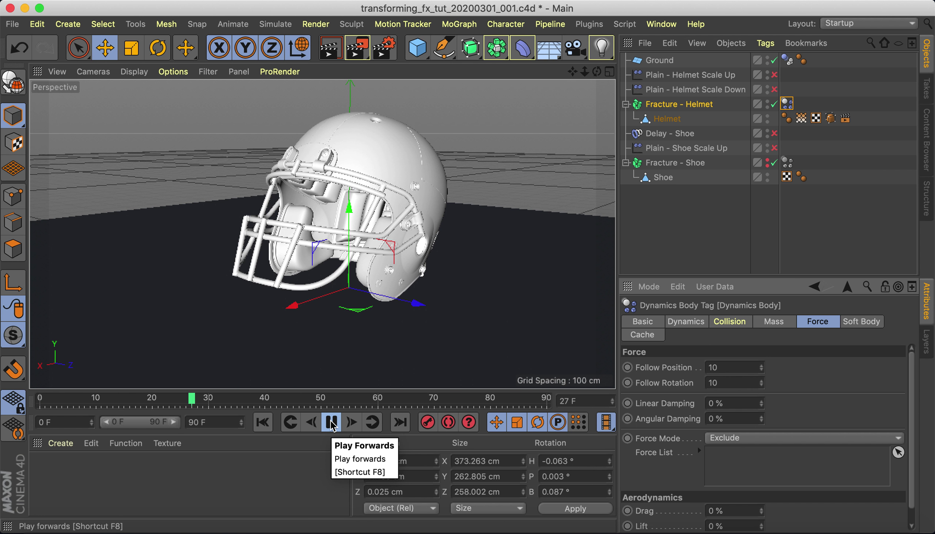
pyautogui.click(331, 423)
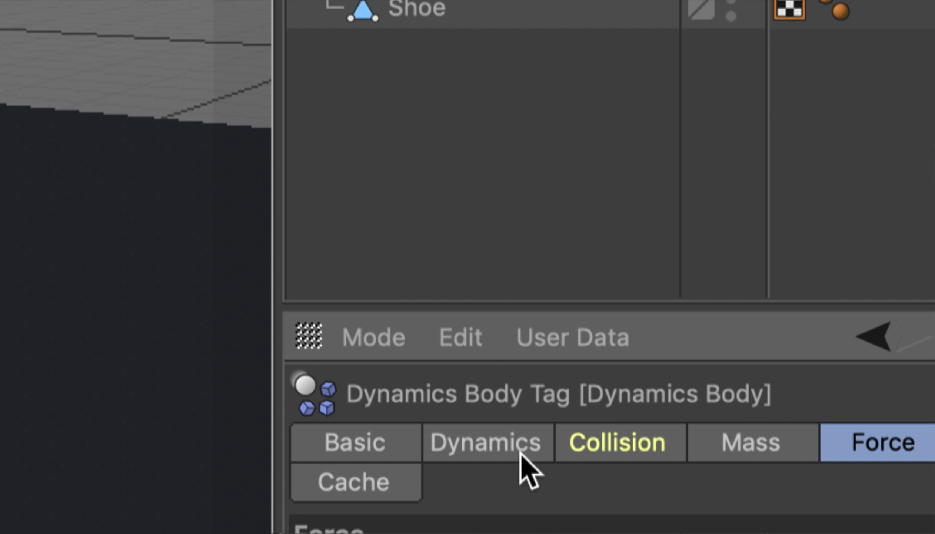
pyautogui.click(519, 455)
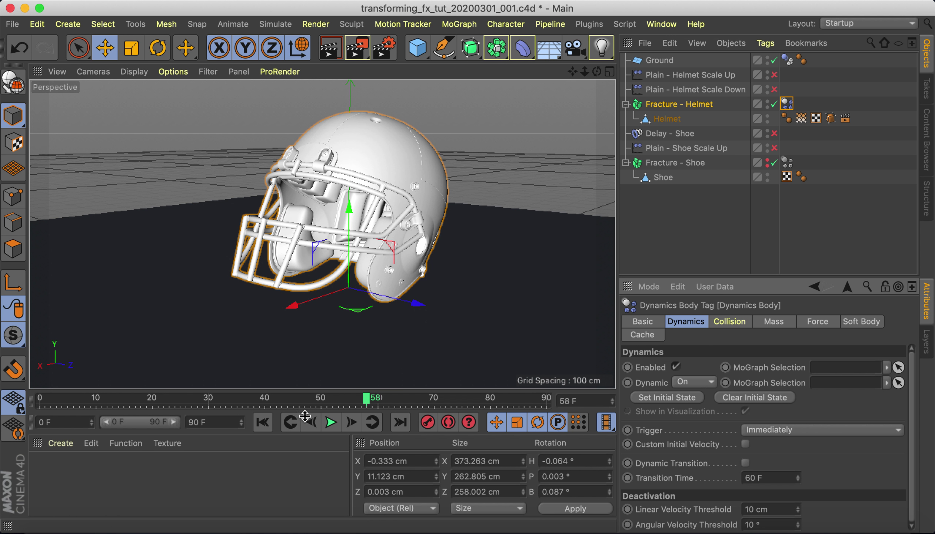
pyautogui.click(262, 422)
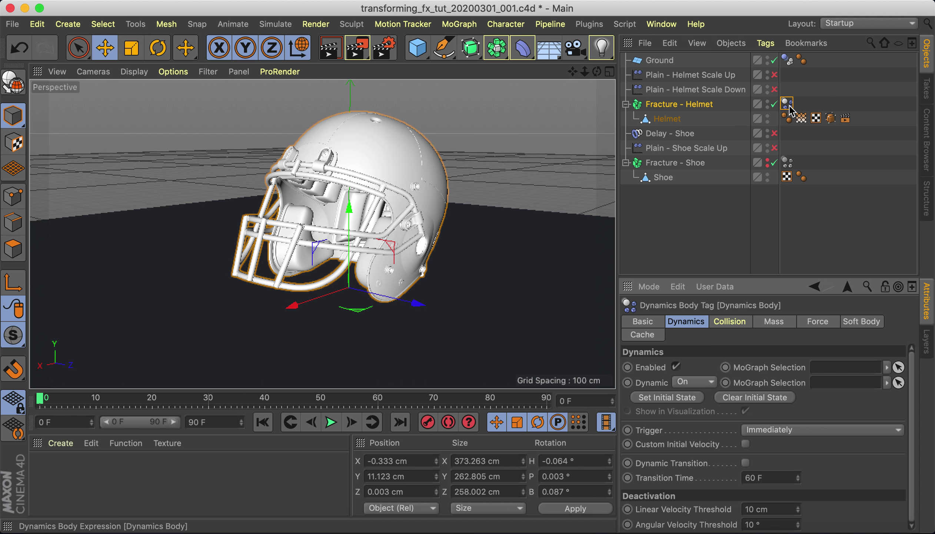
# Enable Plain - Helmet Scale Down and replay the helmet simulation from frame 0
pyautogui.click(775, 90)
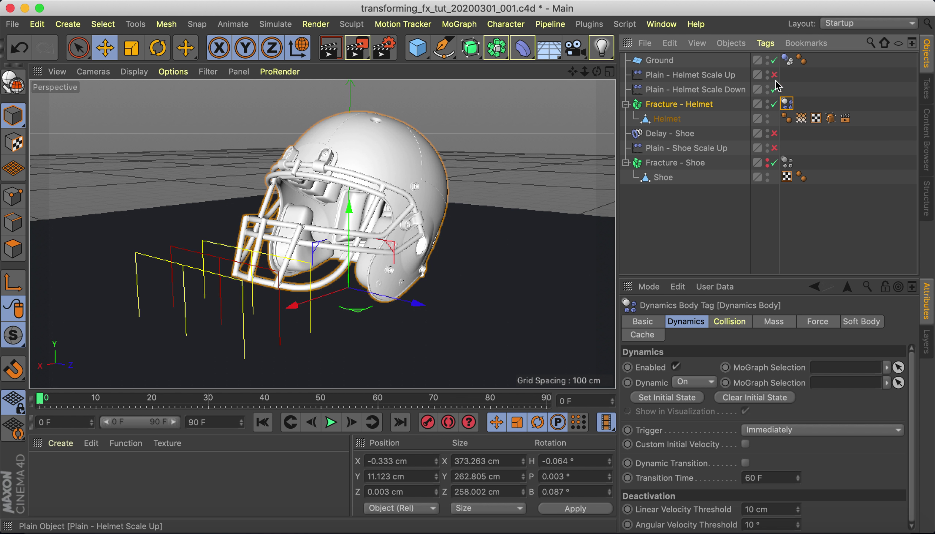
pyautogui.click(331, 422)
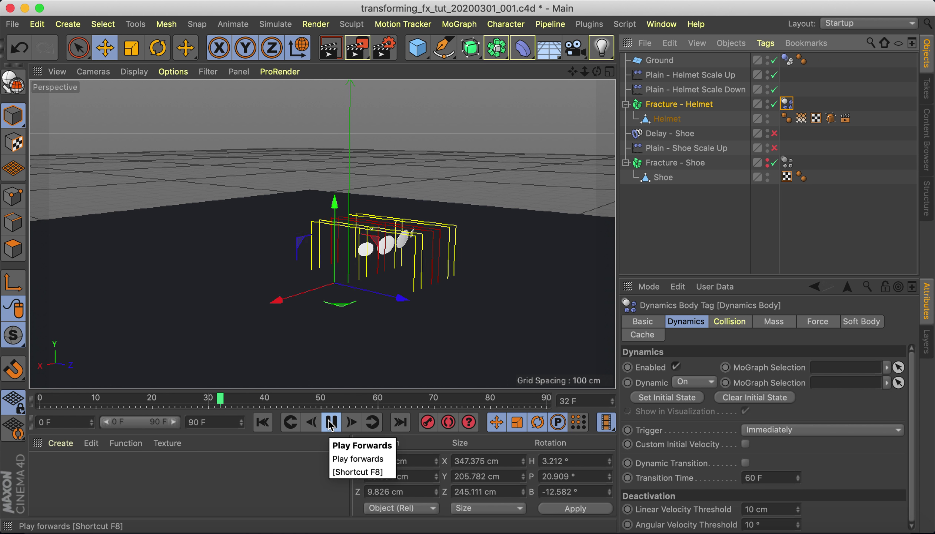
pyautogui.click(330, 422)
pyautogui.click(262, 421)
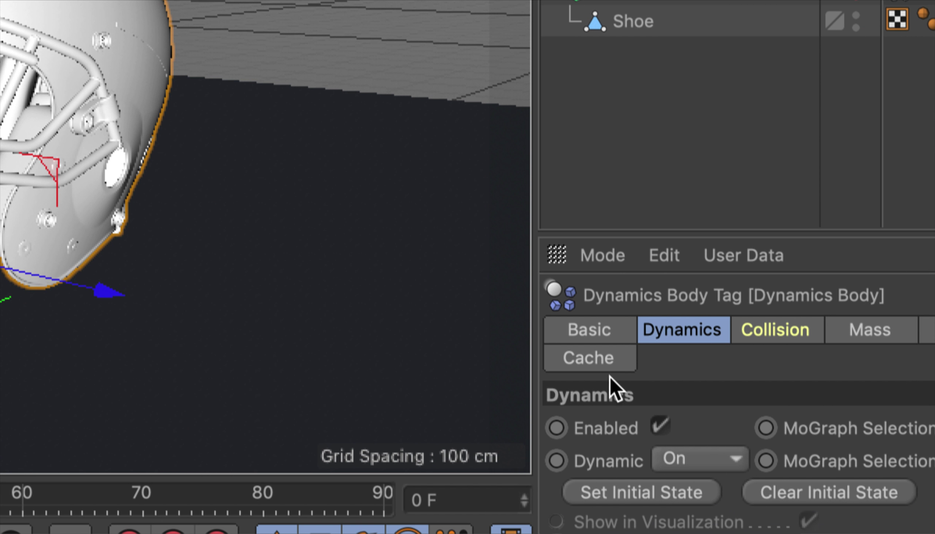
pyautogui.click(597, 358)
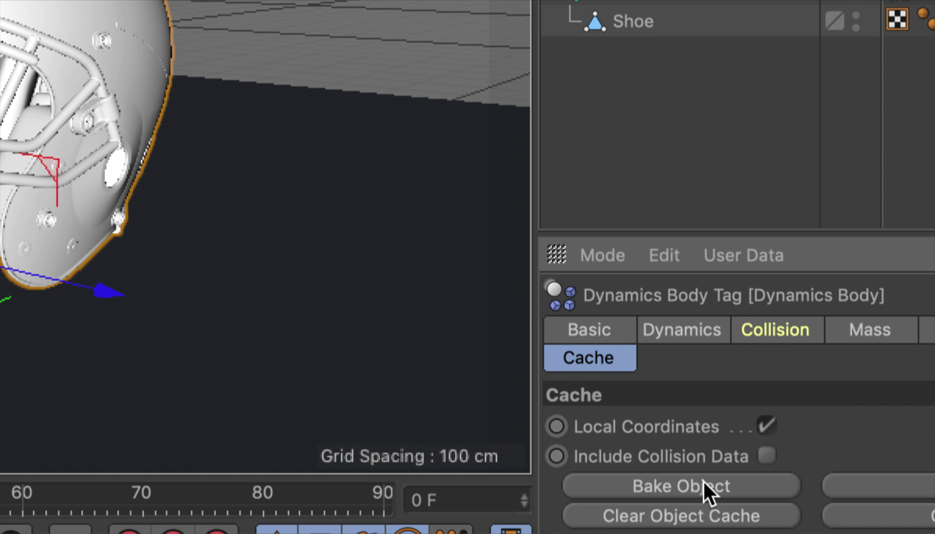
# Bake the helmet's dynamics and re-enable dynamics on the Fracture - Shoe rigid body
pyautogui.click(704, 481)
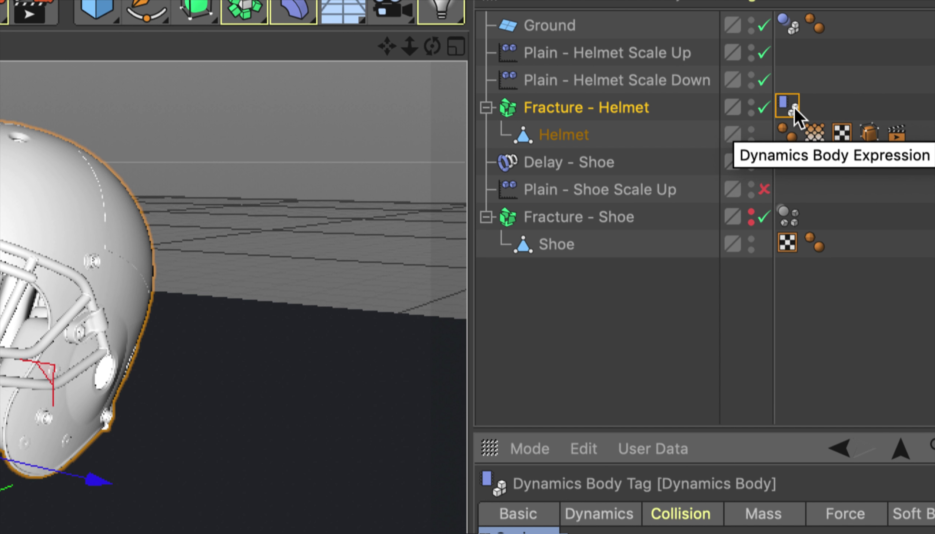
pyautogui.click(791, 214)
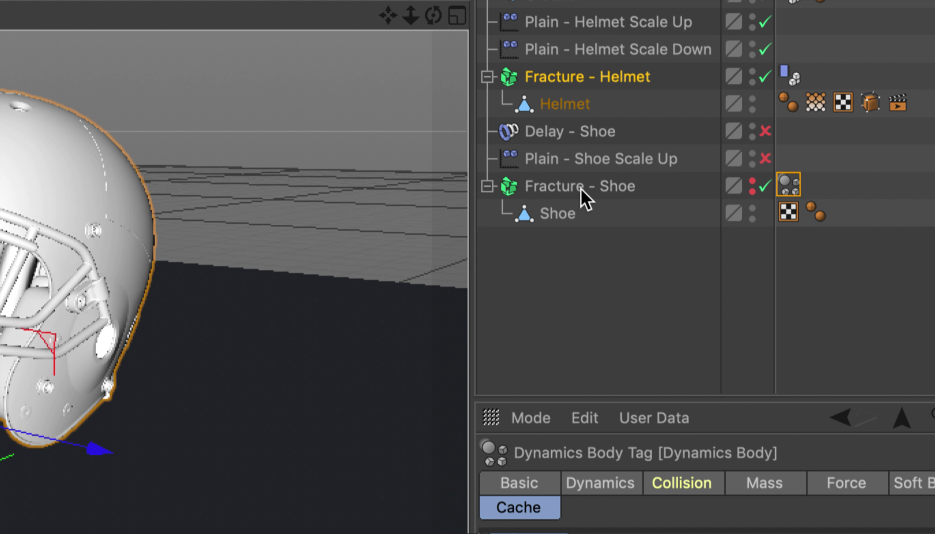
pyautogui.click(585, 198)
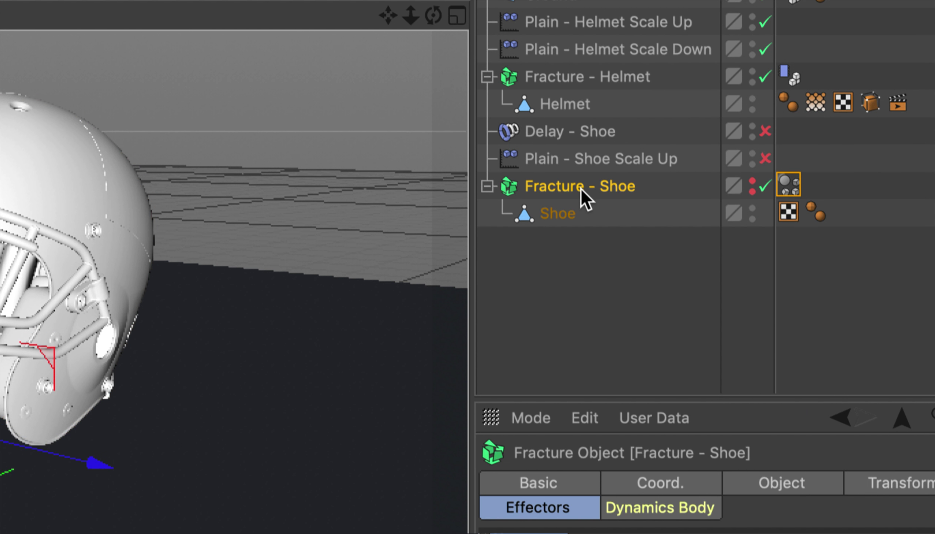
pyautogui.click(795, 186)
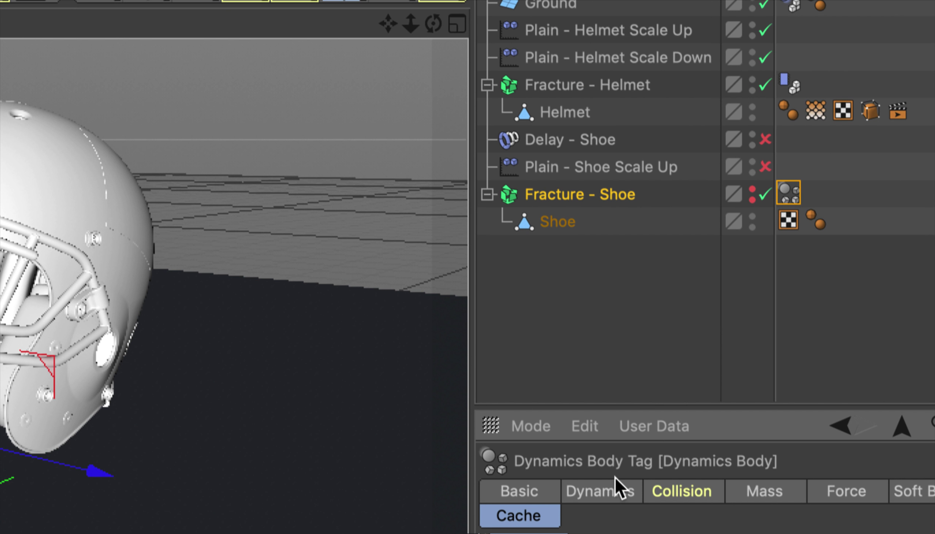
pyautogui.click(612, 493)
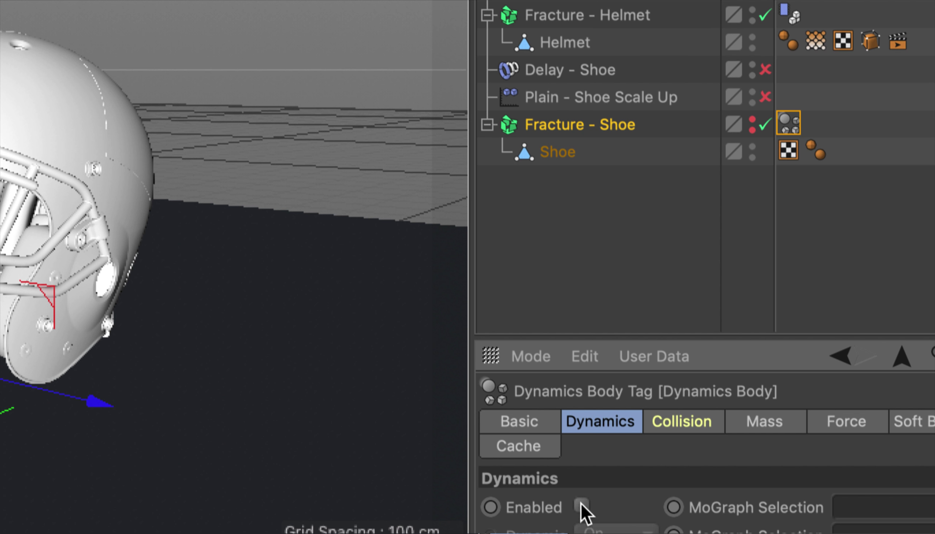
pyautogui.click(581, 507)
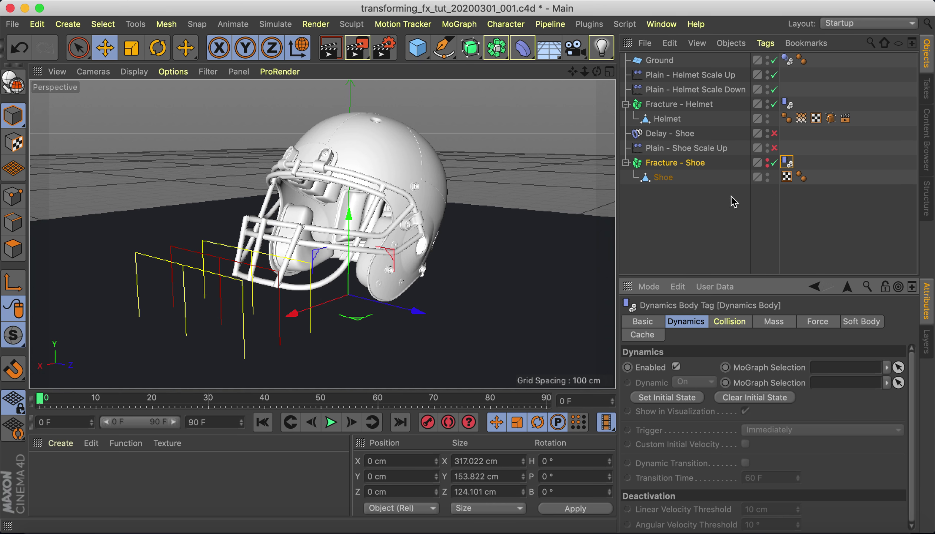
# Enable Plain - Shoe Scale Up, unhide Fracture - Shoe, preview, and view the rendered frames
pyautogui.click(727, 203)
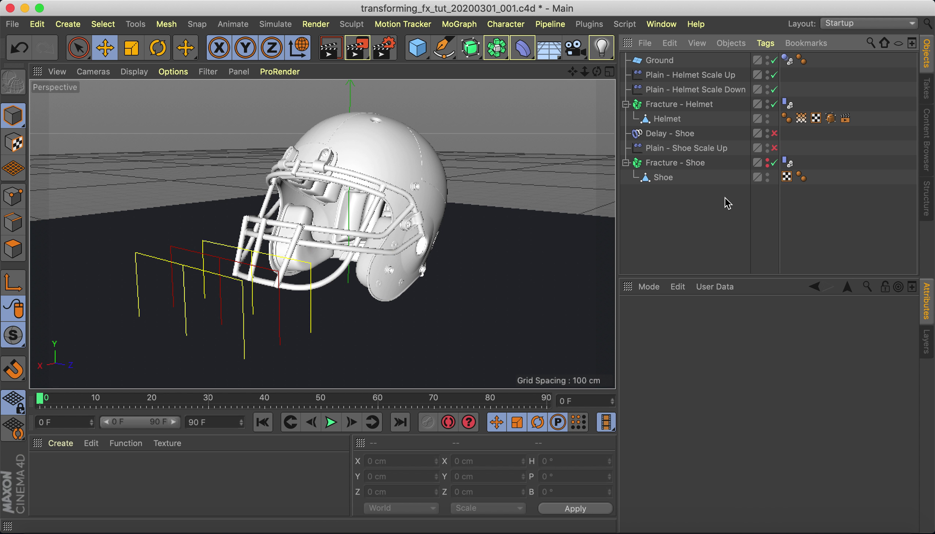
pyautogui.click(774, 148)
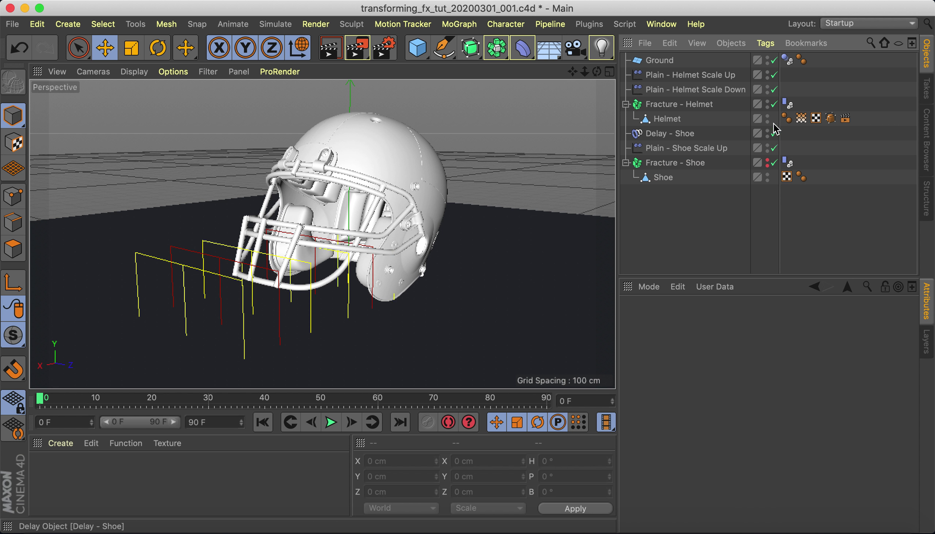
pyautogui.click(332, 422)
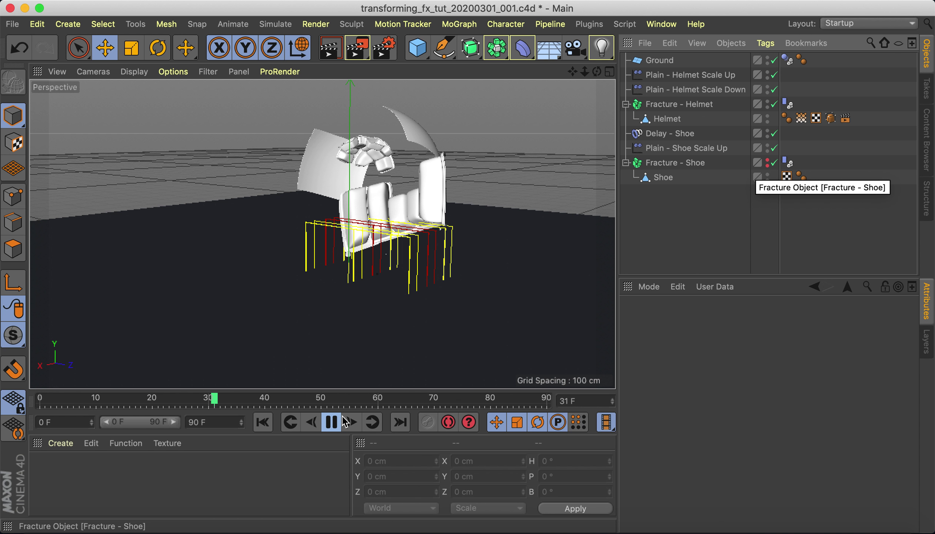
pyautogui.click(332, 421)
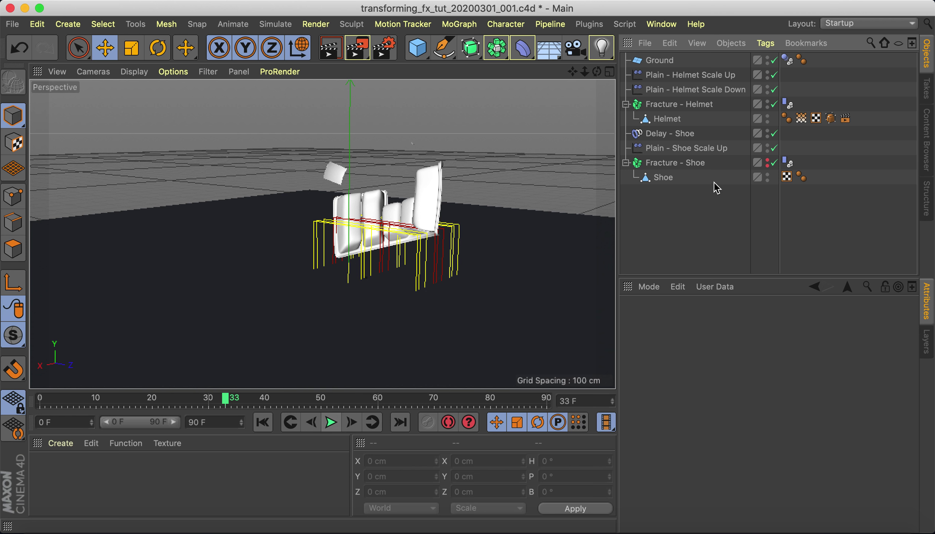
pyautogui.click(768, 162)
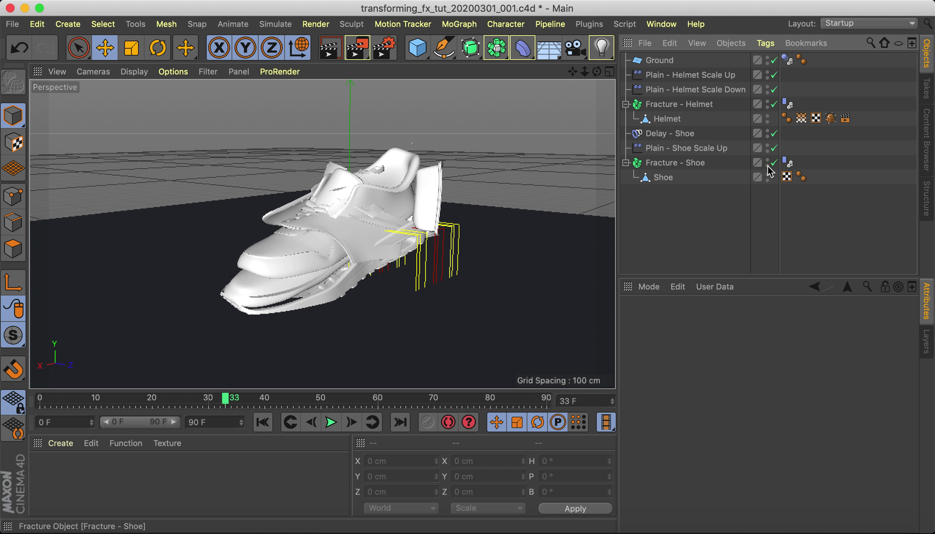
pyautogui.click(263, 422)
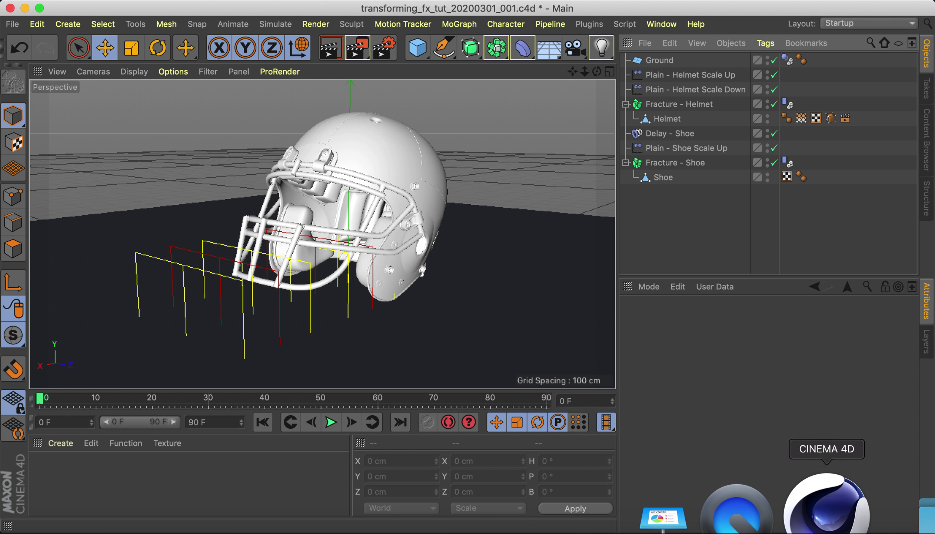
pyautogui.rightClick(827, 505)
pyautogui.click(804, 350)
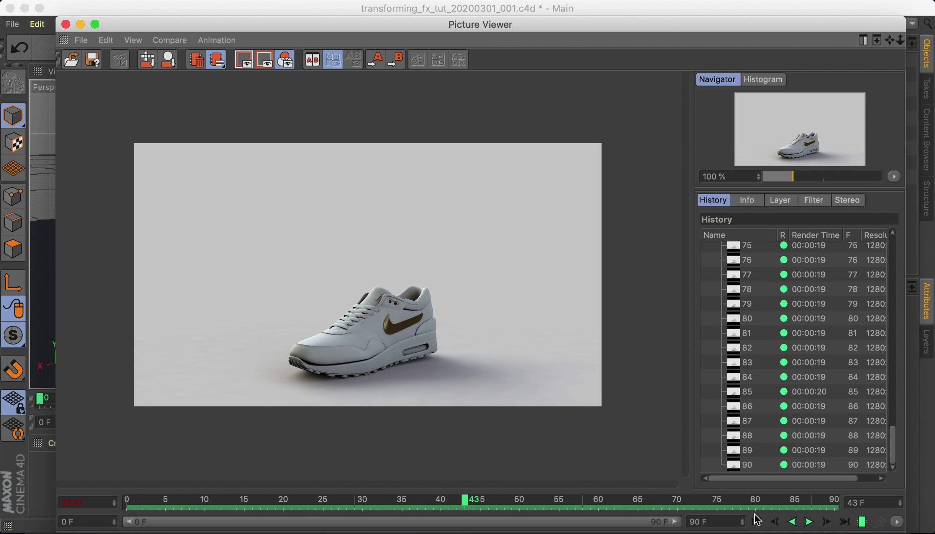
pyautogui.click(756, 519)
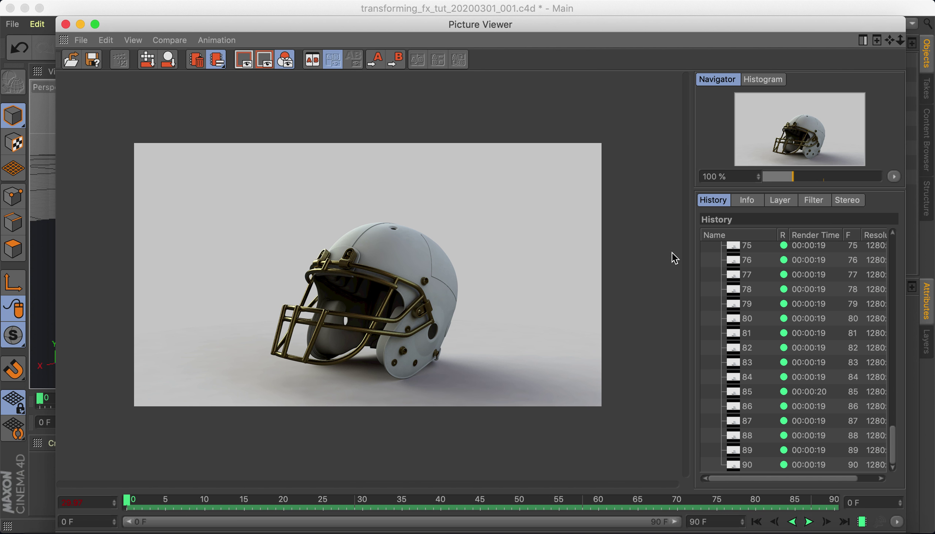
pyautogui.click(810, 521)
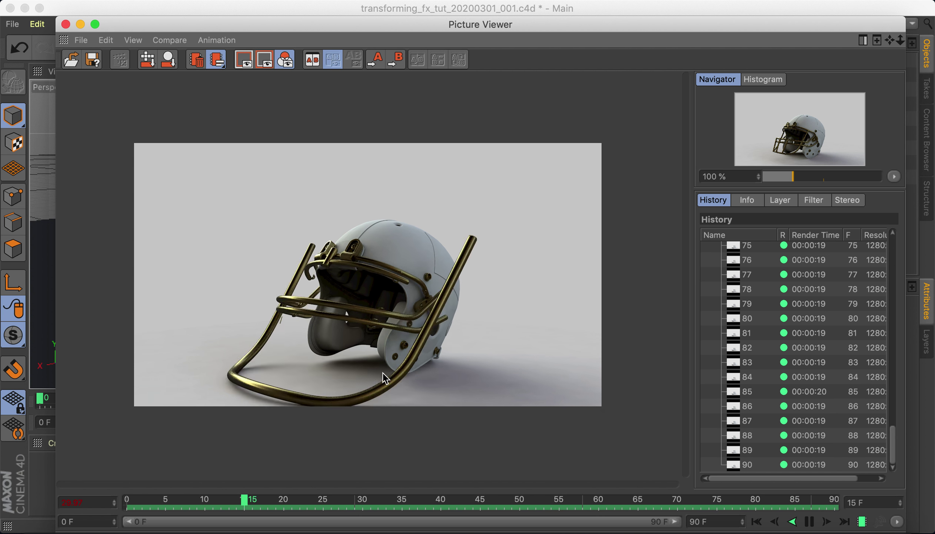
pyautogui.click(813, 521)
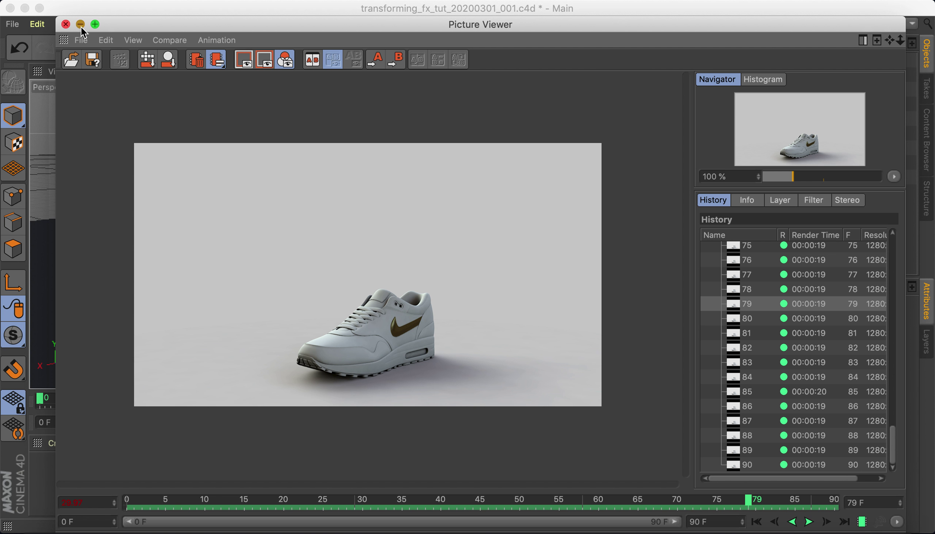
pyautogui.click(82, 27)
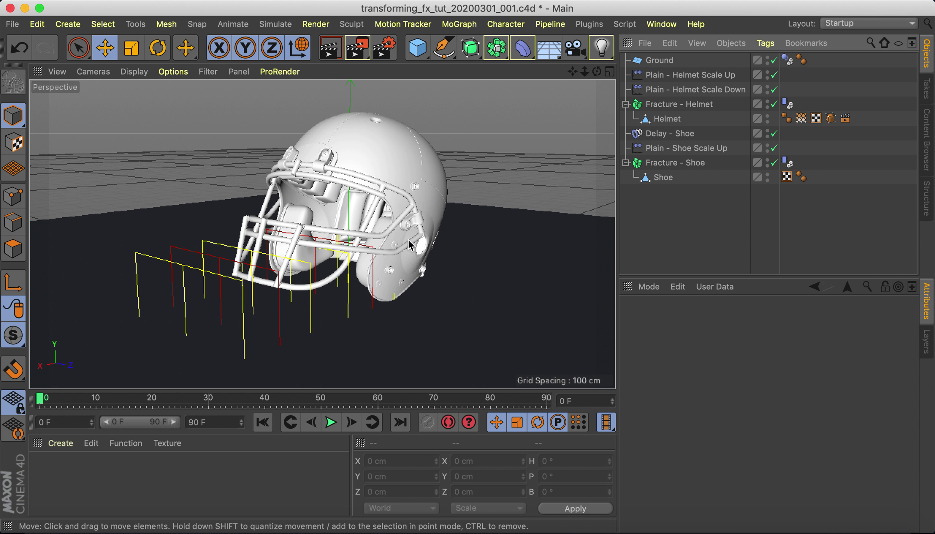
pyautogui.click(384, 48)
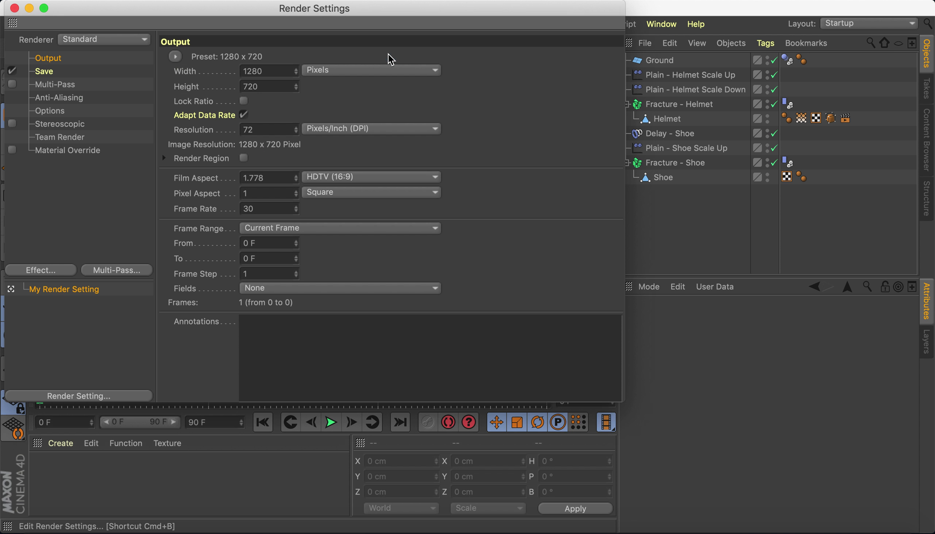
pyautogui.click(120, 39)
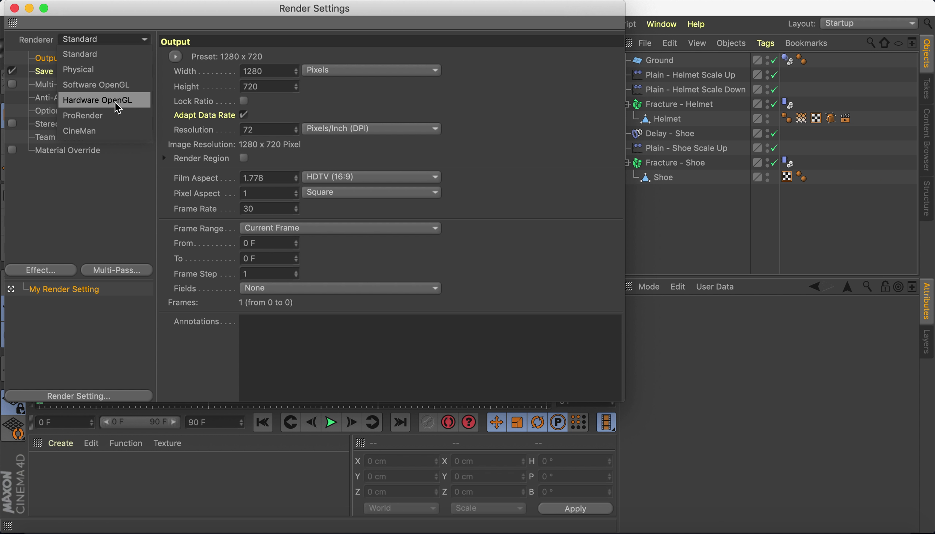
pyautogui.click(249, 9)
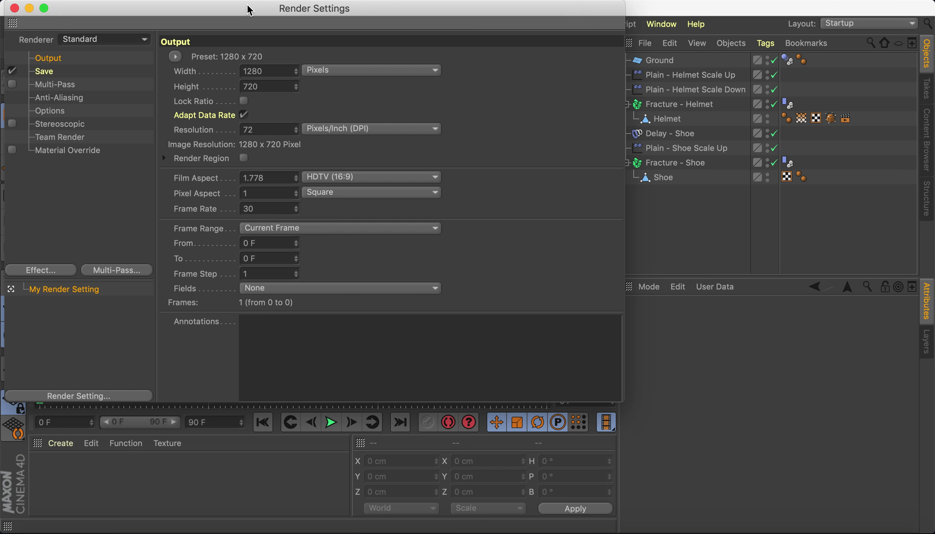
pyautogui.click(14, 7)
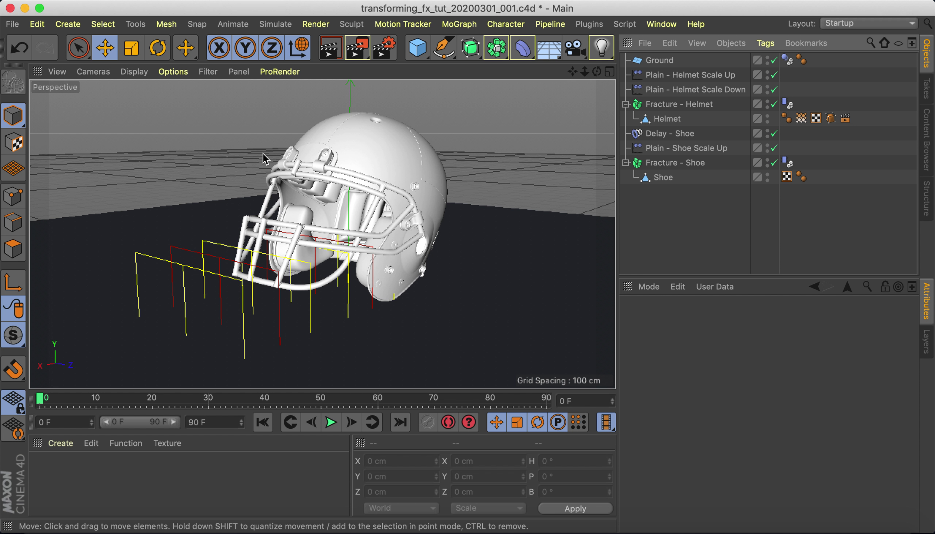